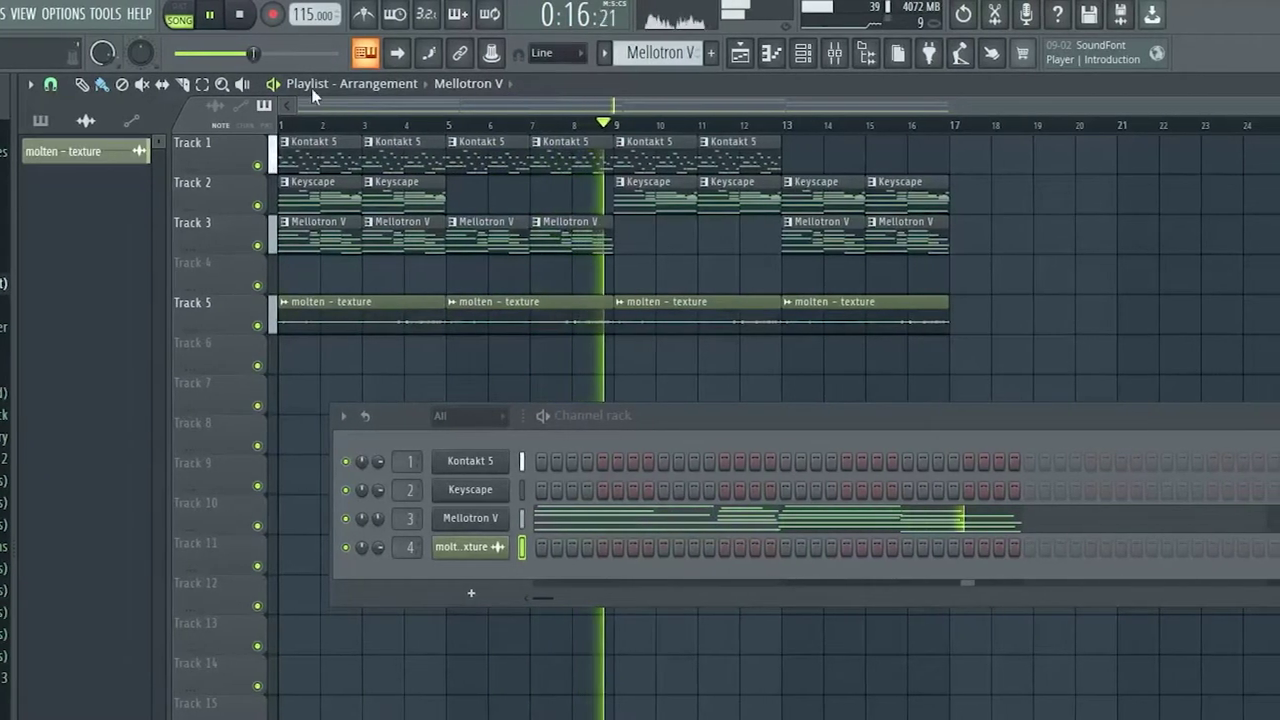
# - Skip the song playback to bar 13 and stop it
pyautogui.click(796, 124)
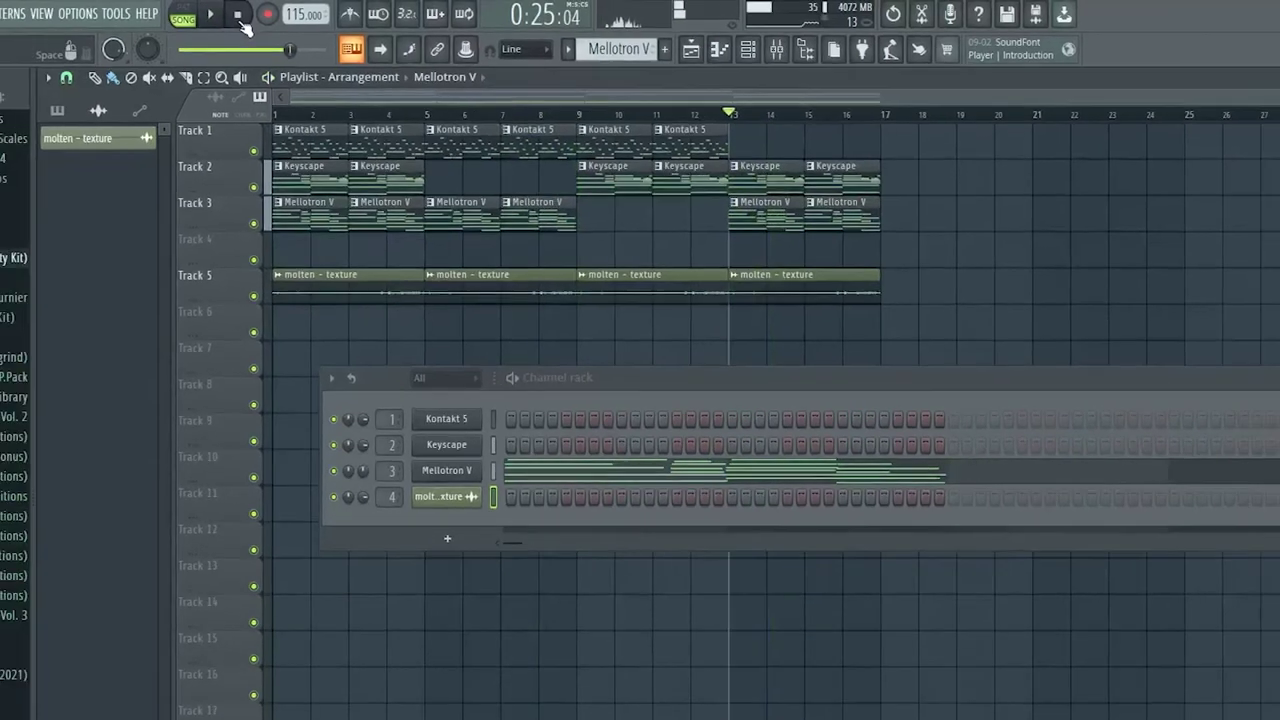
pyautogui.click(208, 13)
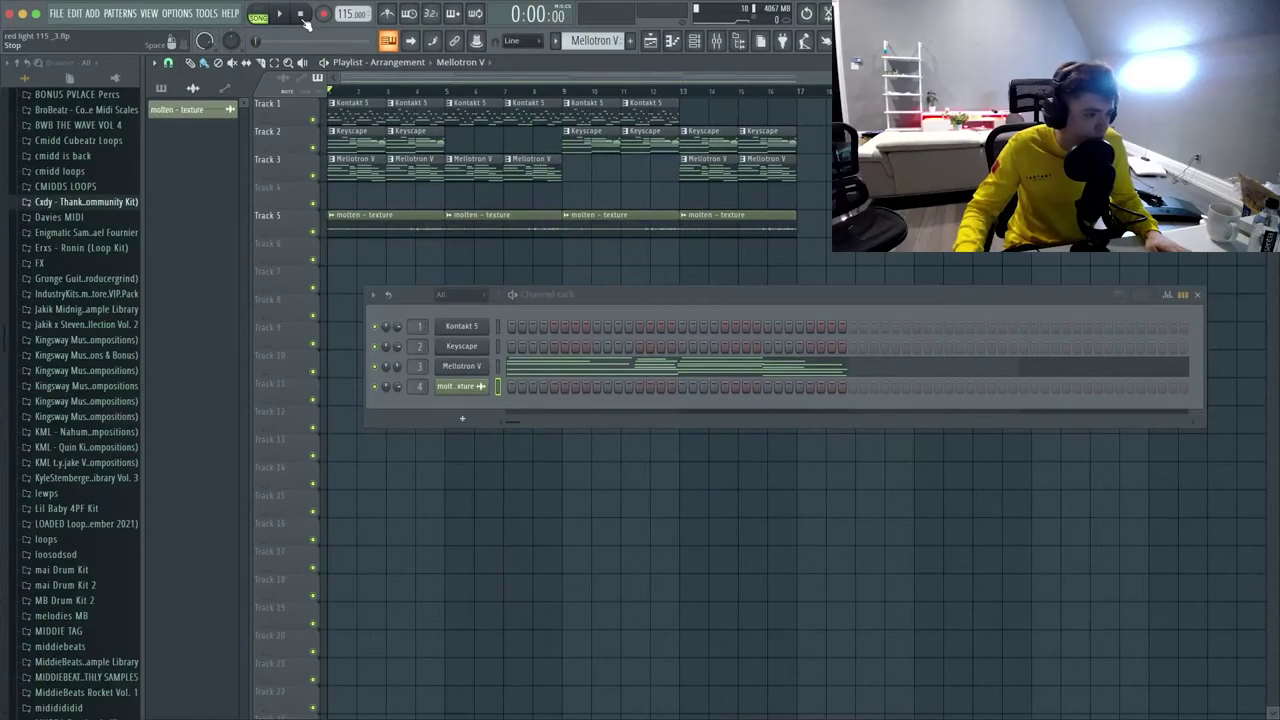
# - Review the Ilya Efimov Nylon Guitar instrument loaded in the Kontakt 5 channel, and close its window
pyautogui.click(463, 327)
pyautogui.moveTo(620, 182); pyautogui.dragTo(608, 116)
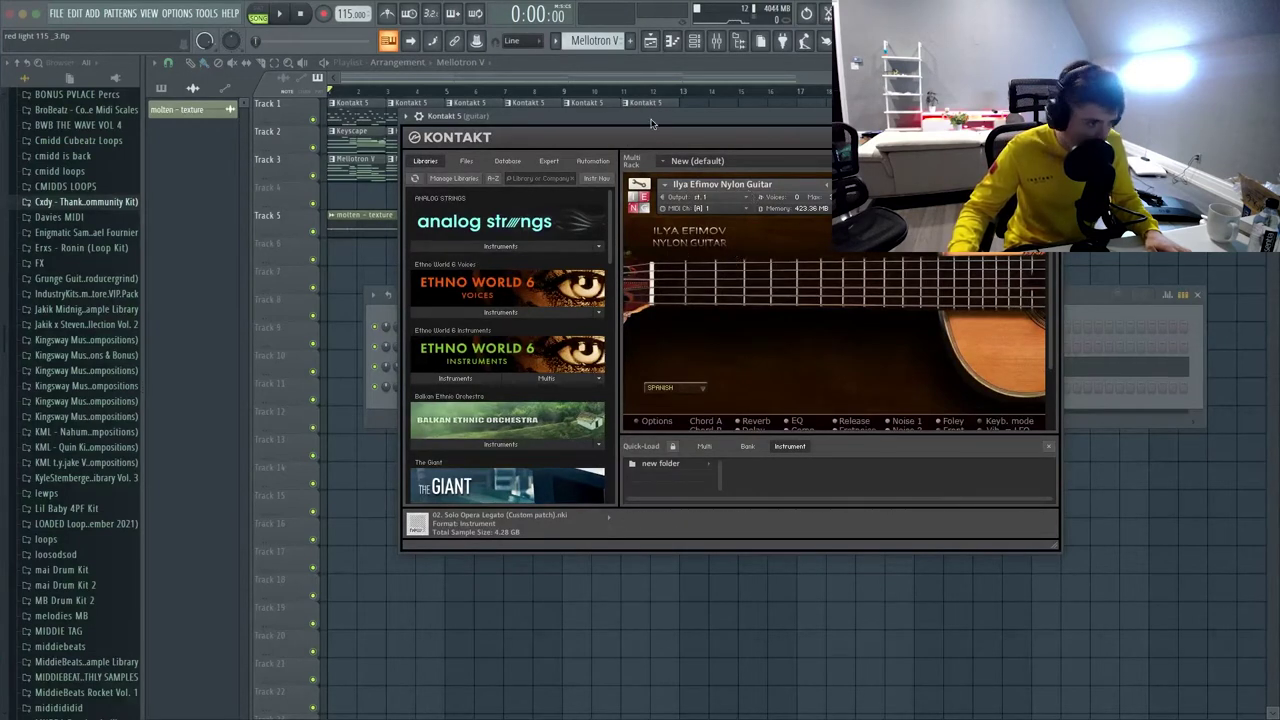
pyautogui.moveTo(652, 121); pyautogui.dragTo(729, 198)
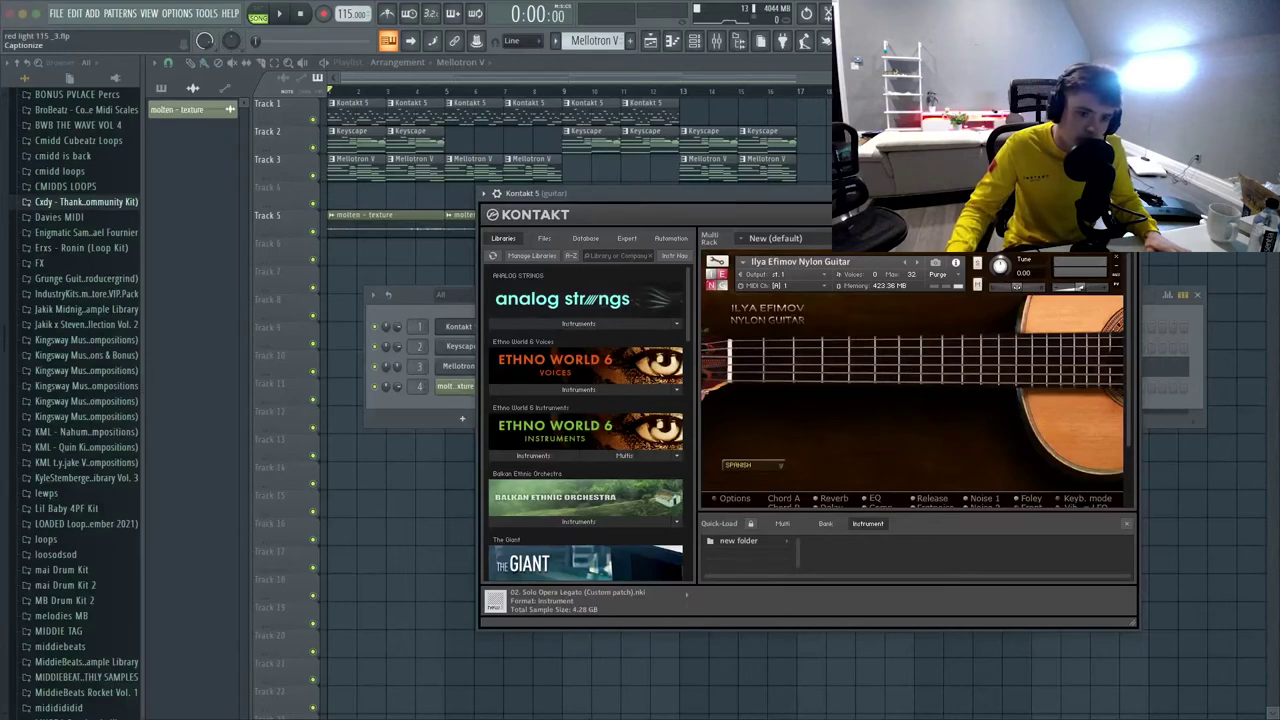
pyautogui.click(1128, 193)
# - Select the Keyscape pattern, review the Keyscape channel's LA Custom C7 - Cinematic piano patch, and close its window
pyautogui.doubleClick(355, 143)
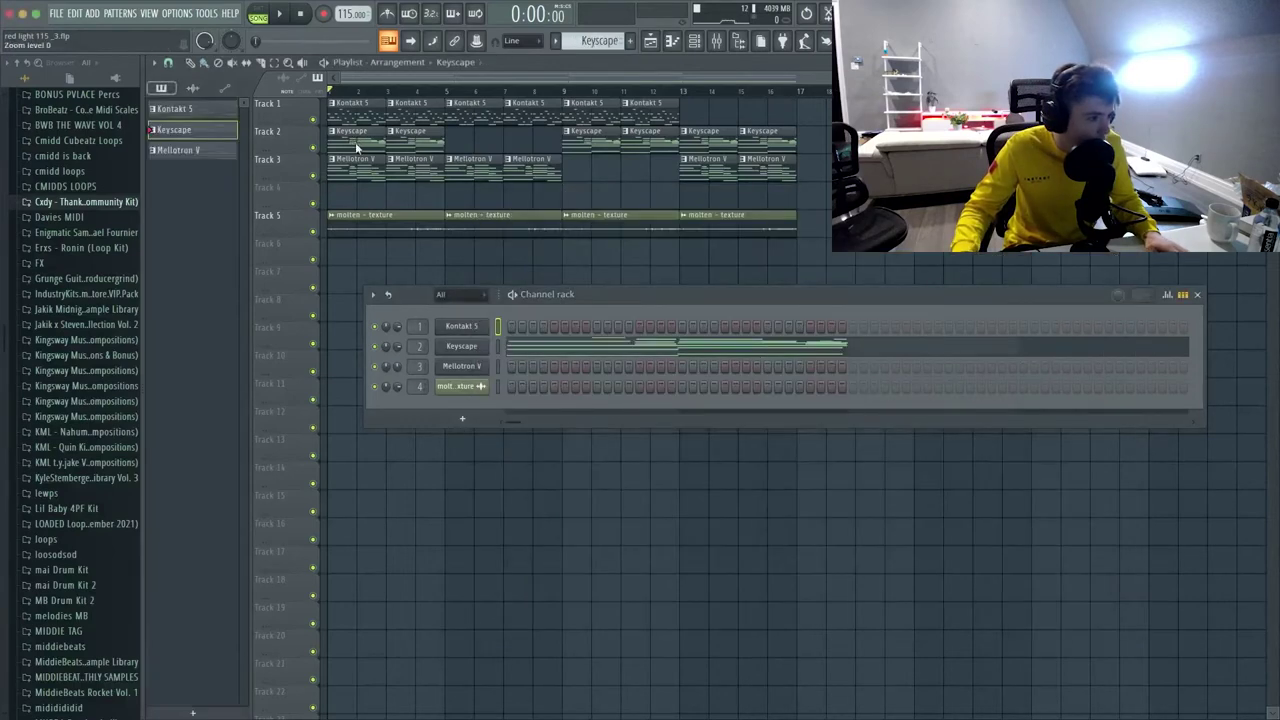
pyautogui.click(650, 40)
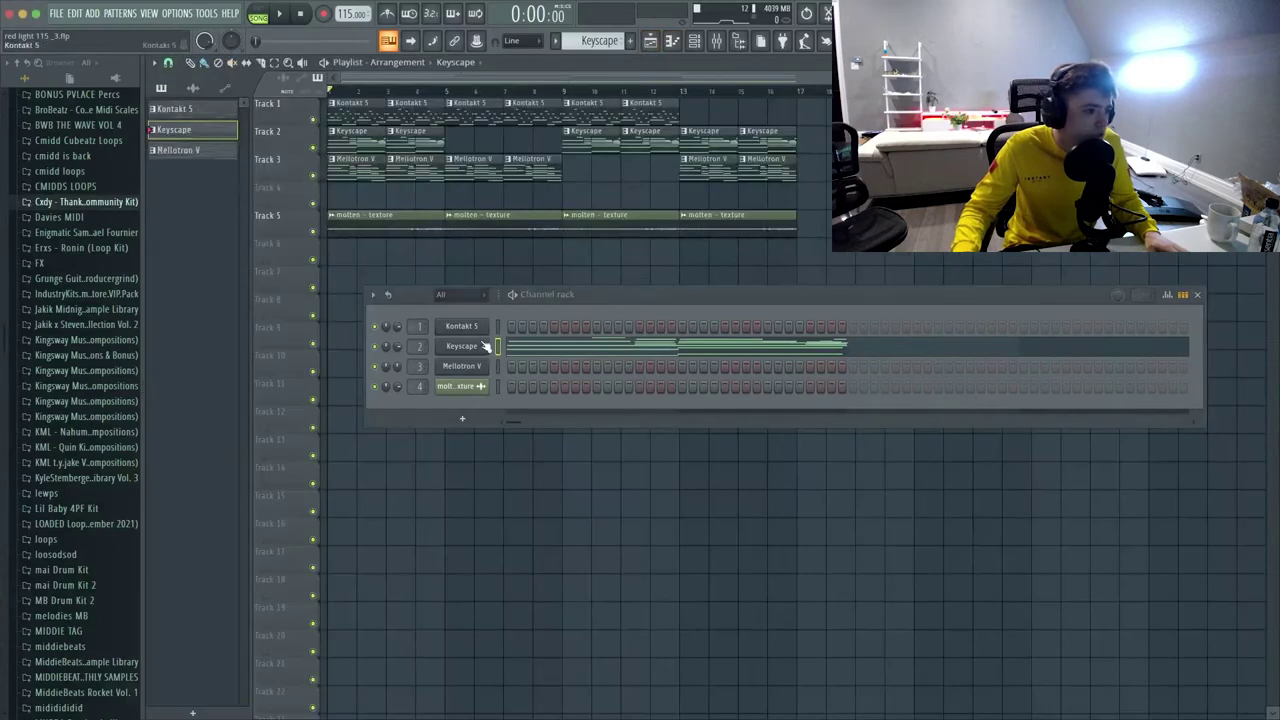
pyautogui.click(485, 347)
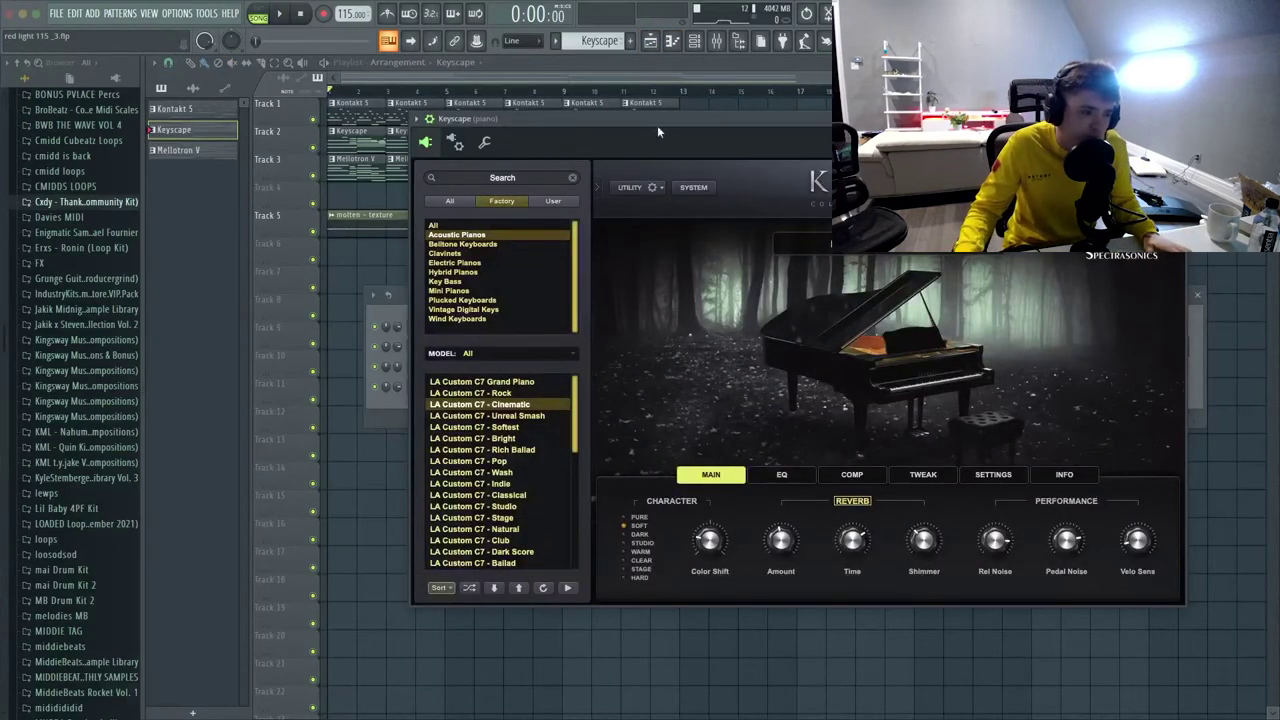
pyautogui.moveTo(657, 122); pyautogui.dragTo(607, 108)
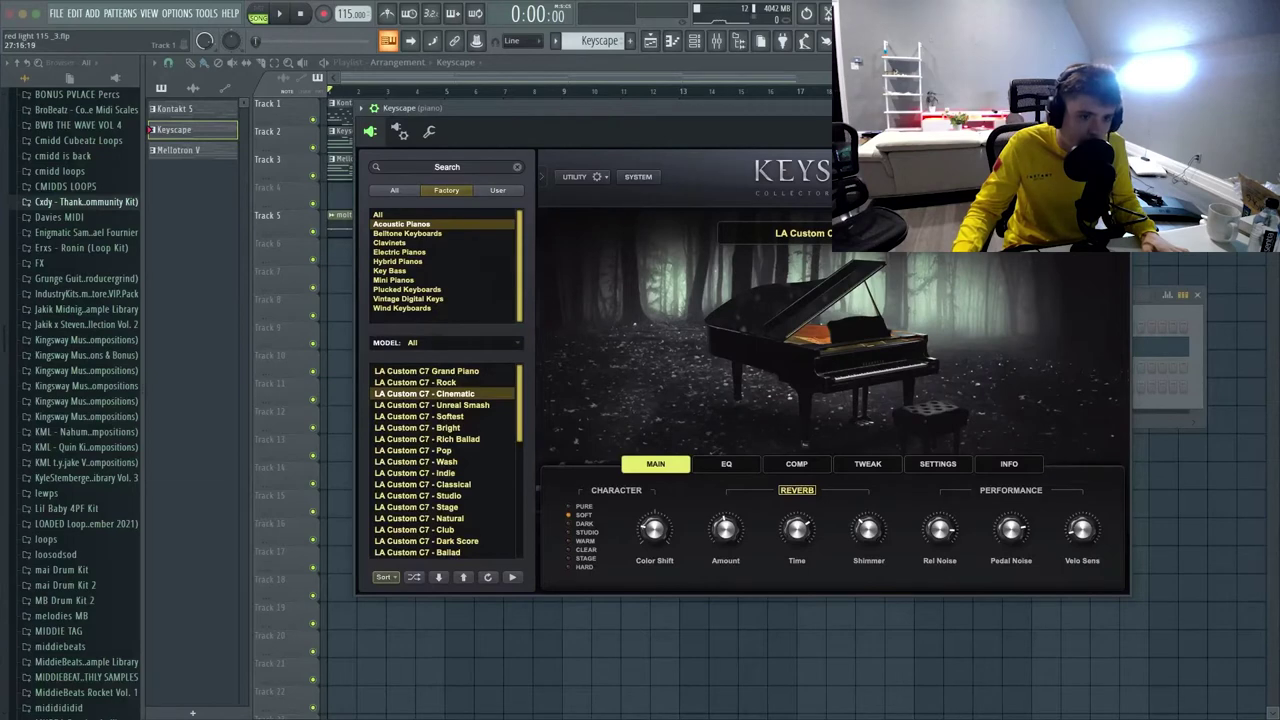
pyautogui.press('Escape')
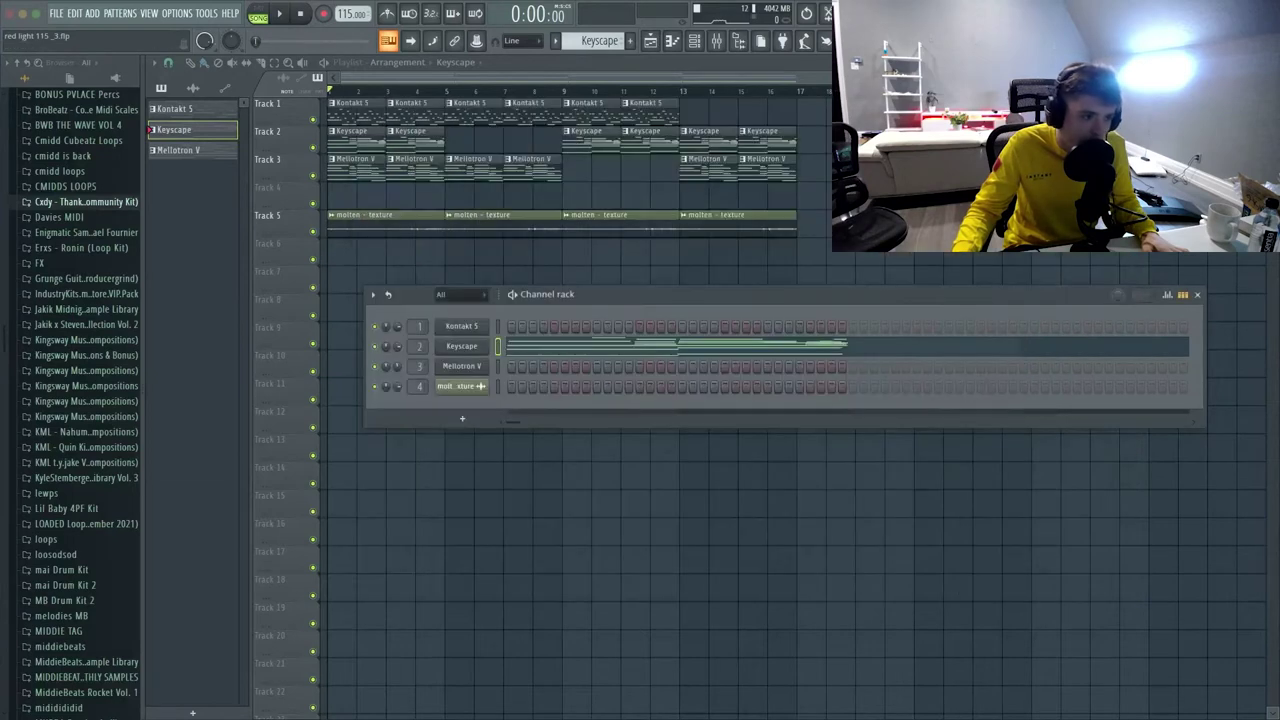
# - Review the Clavy preset in the Mellotron V channel's instrument, and close its window
pyautogui.click(477, 368)
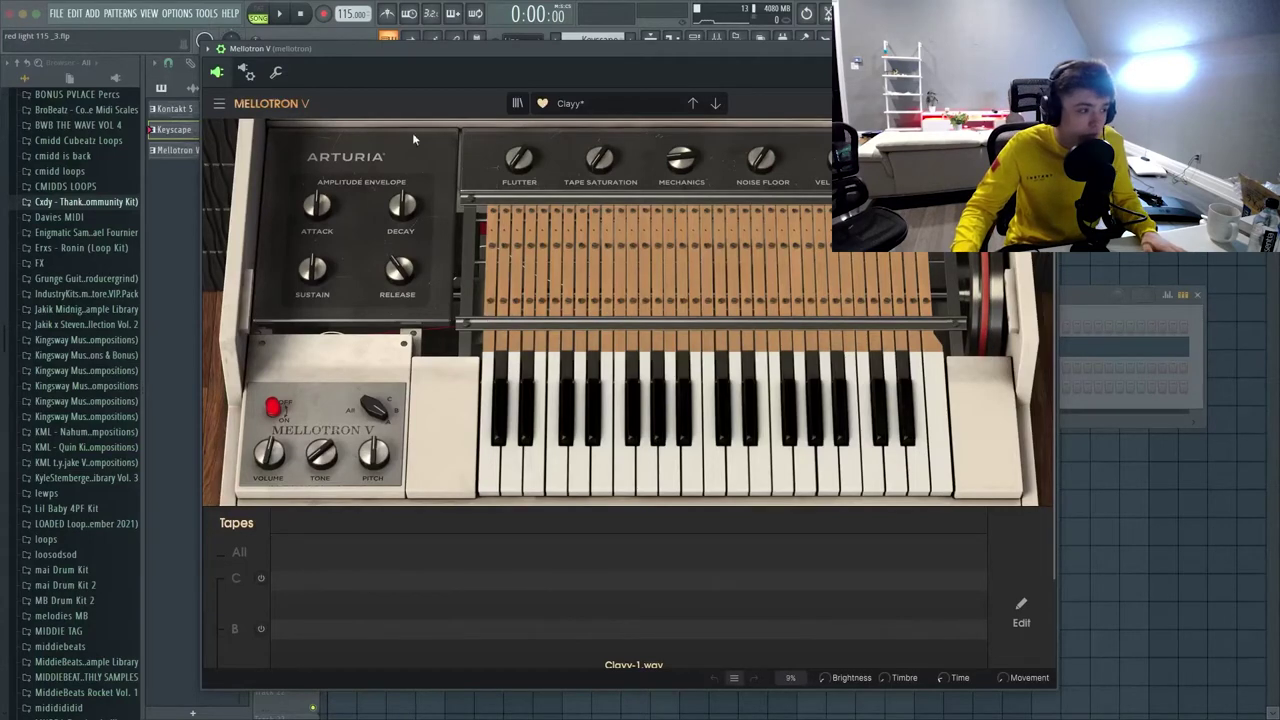
pyautogui.moveTo(397, 58); pyautogui.dragTo(407, 57)
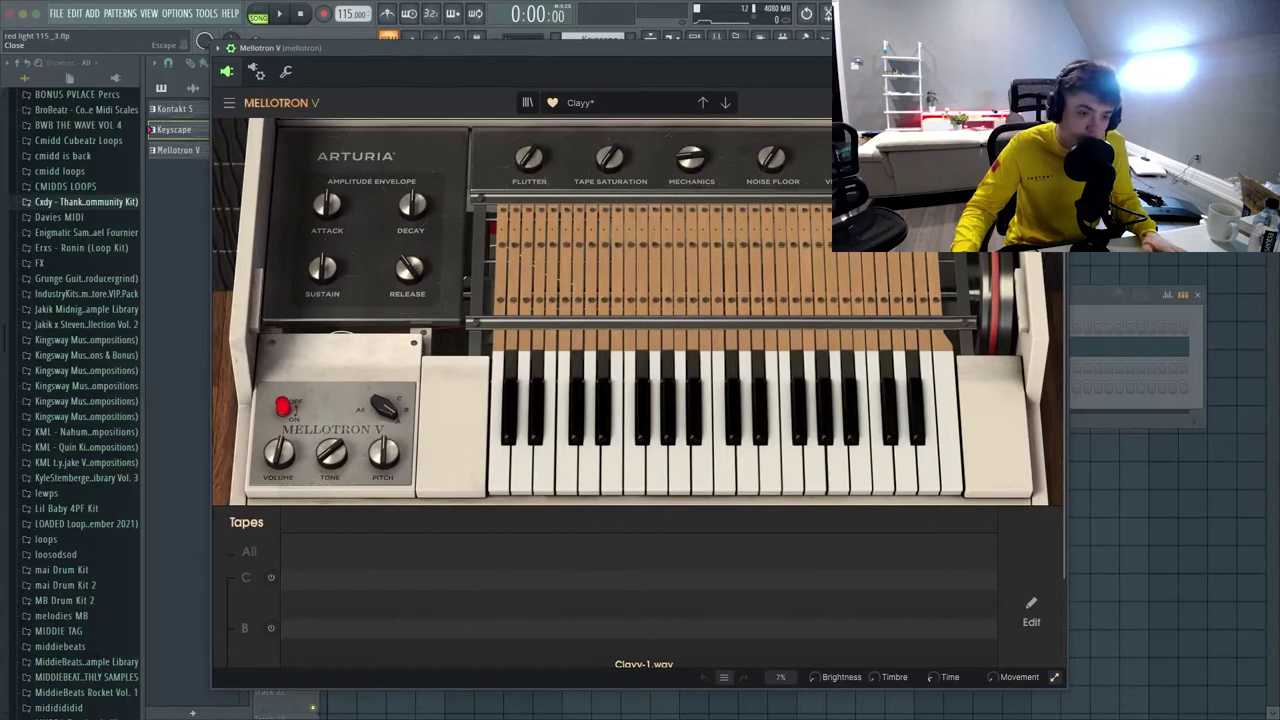
pyautogui.click(1056, 47)
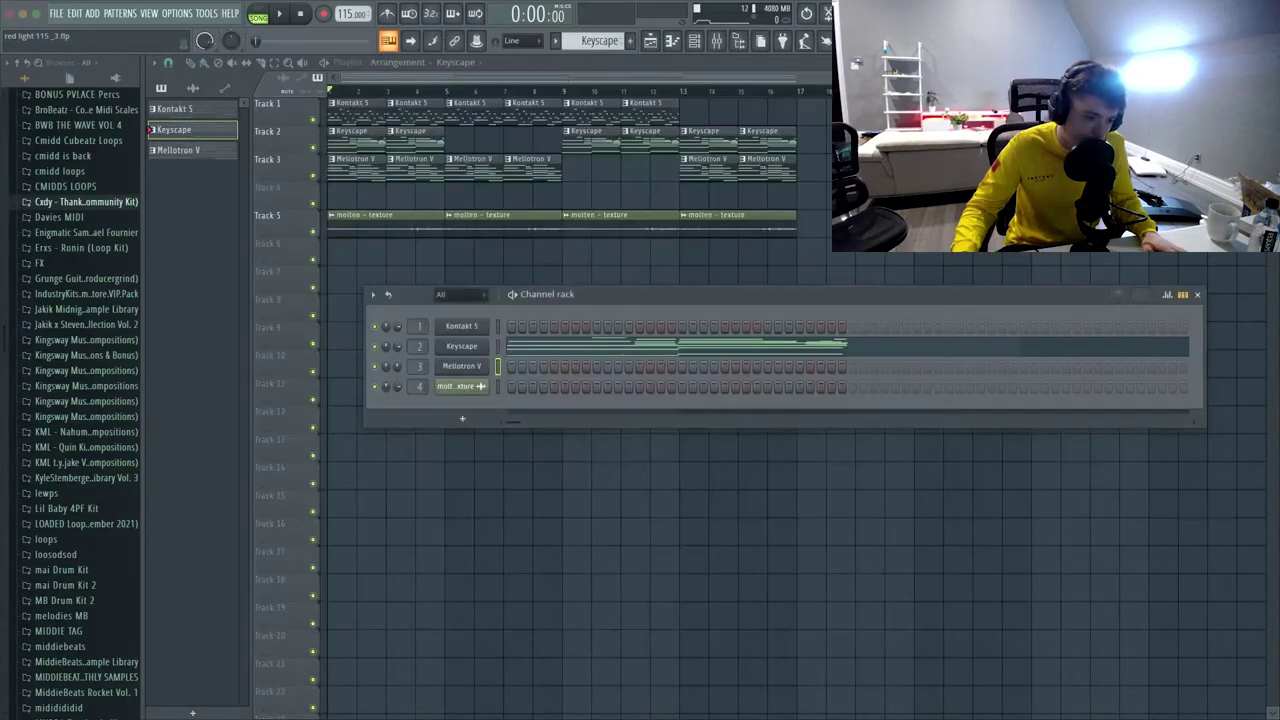
# - Move the channel rack clear of the playlist clips, review the molten - texture sample's channel settings, and close them
pyautogui.moveTo(652, 298); pyautogui.dragTo(717, 313)
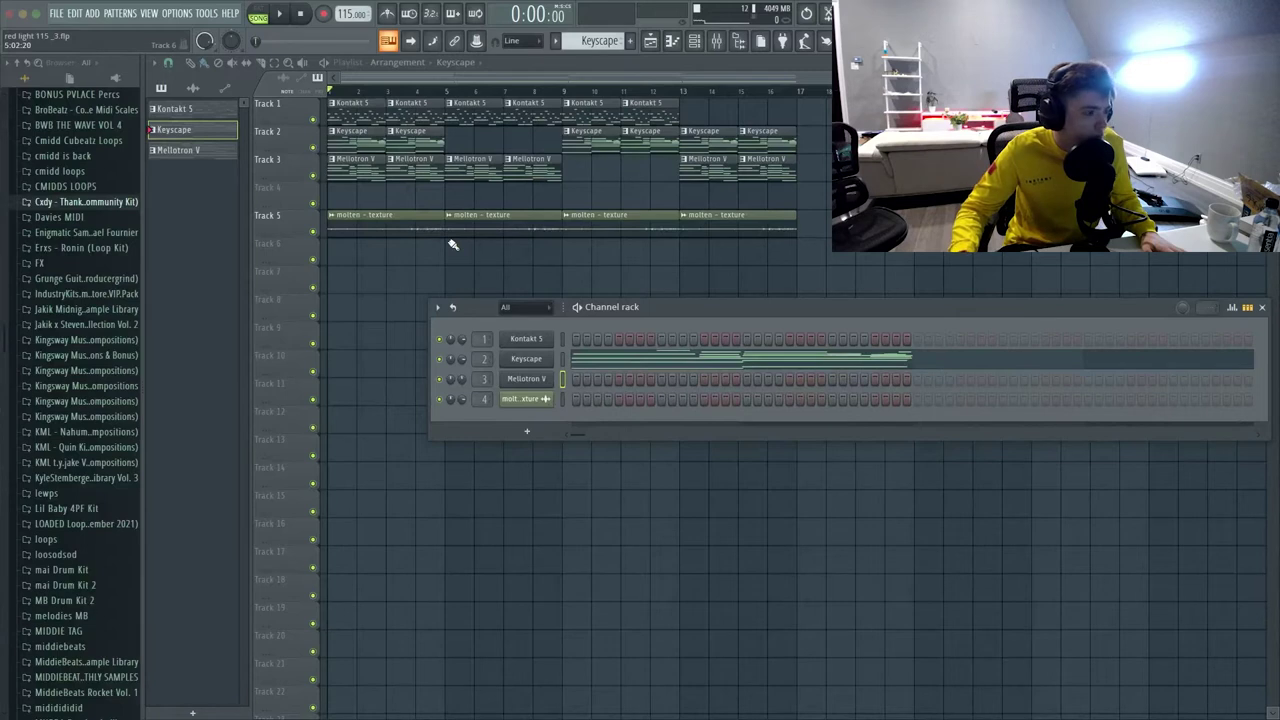
pyautogui.click(527, 398)
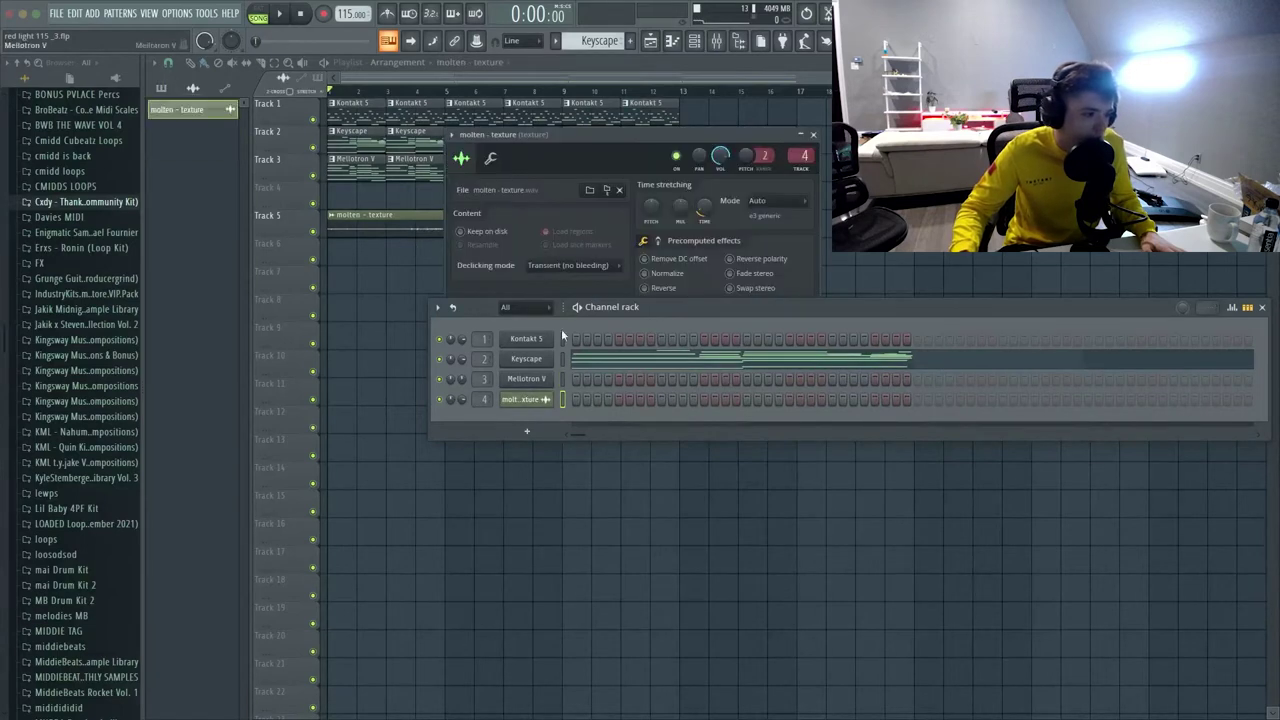
pyautogui.moveTo(617, 141); pyautogui.dragTo(628, 70)
pyautogui.click(824, 63)
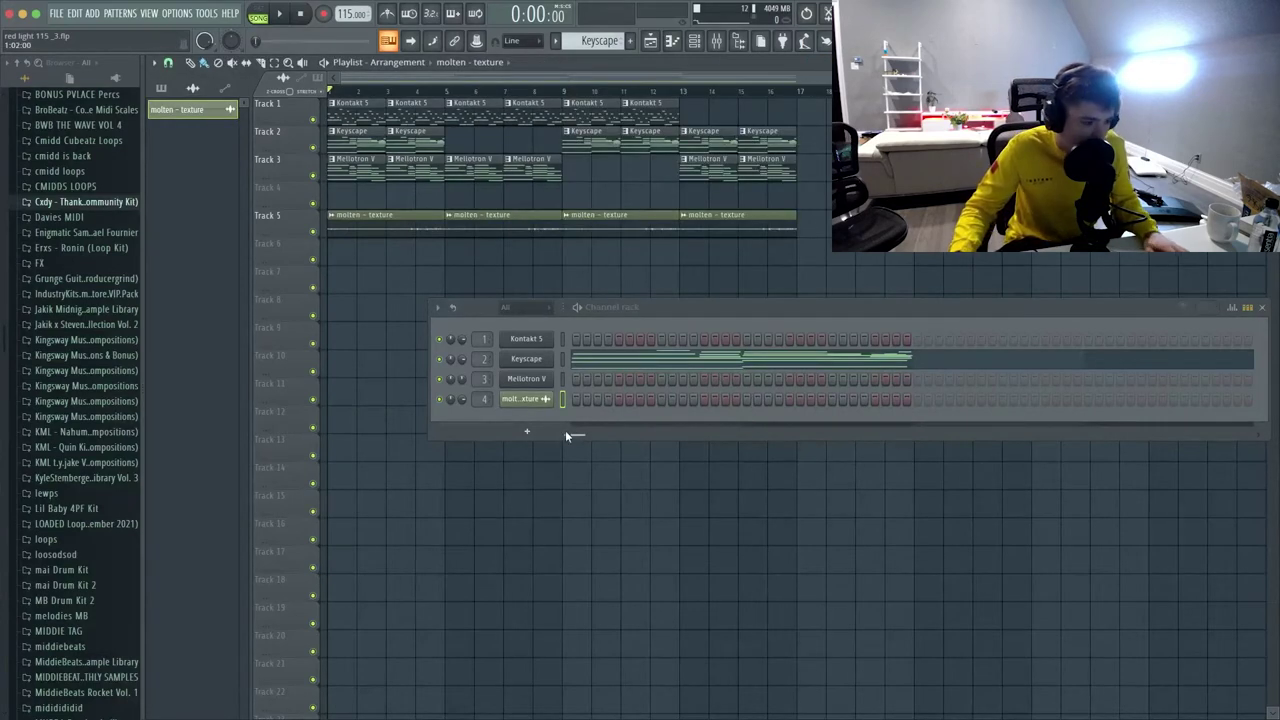
# - Show the mixer and hide the channel rack that covers it
pyautogui.click(574, 435)
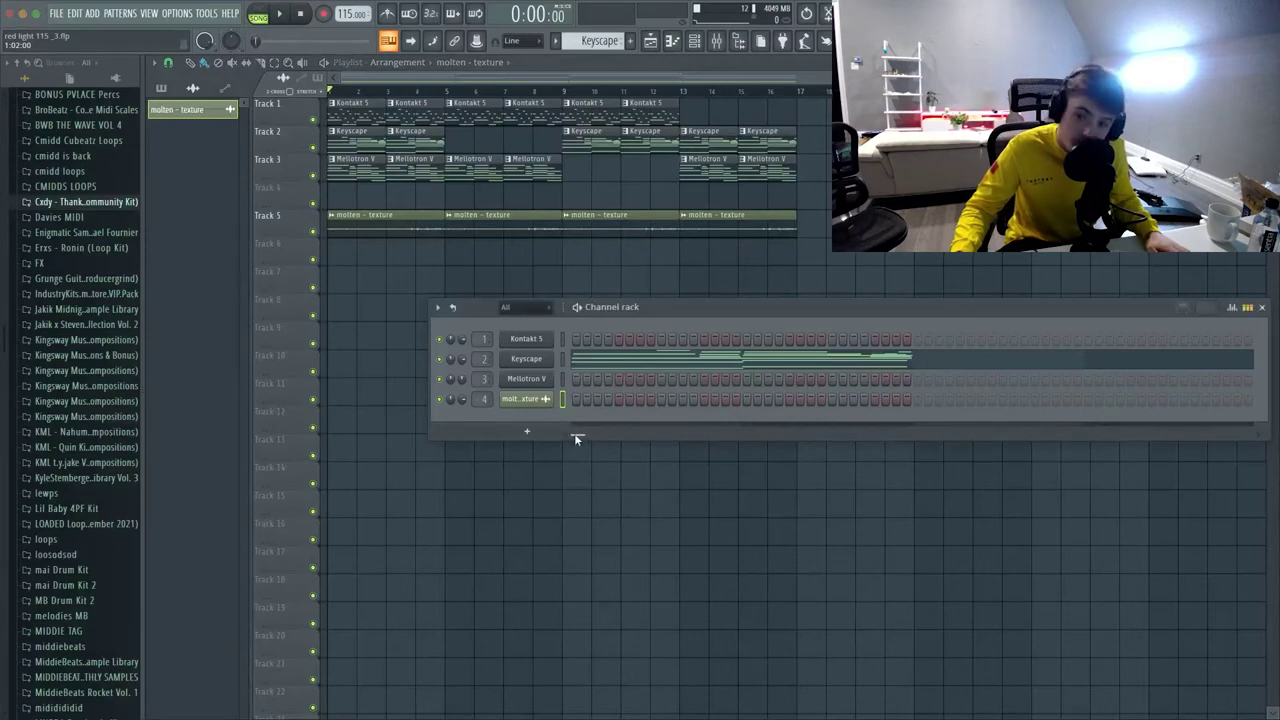
pyautogui.click(415, 66)
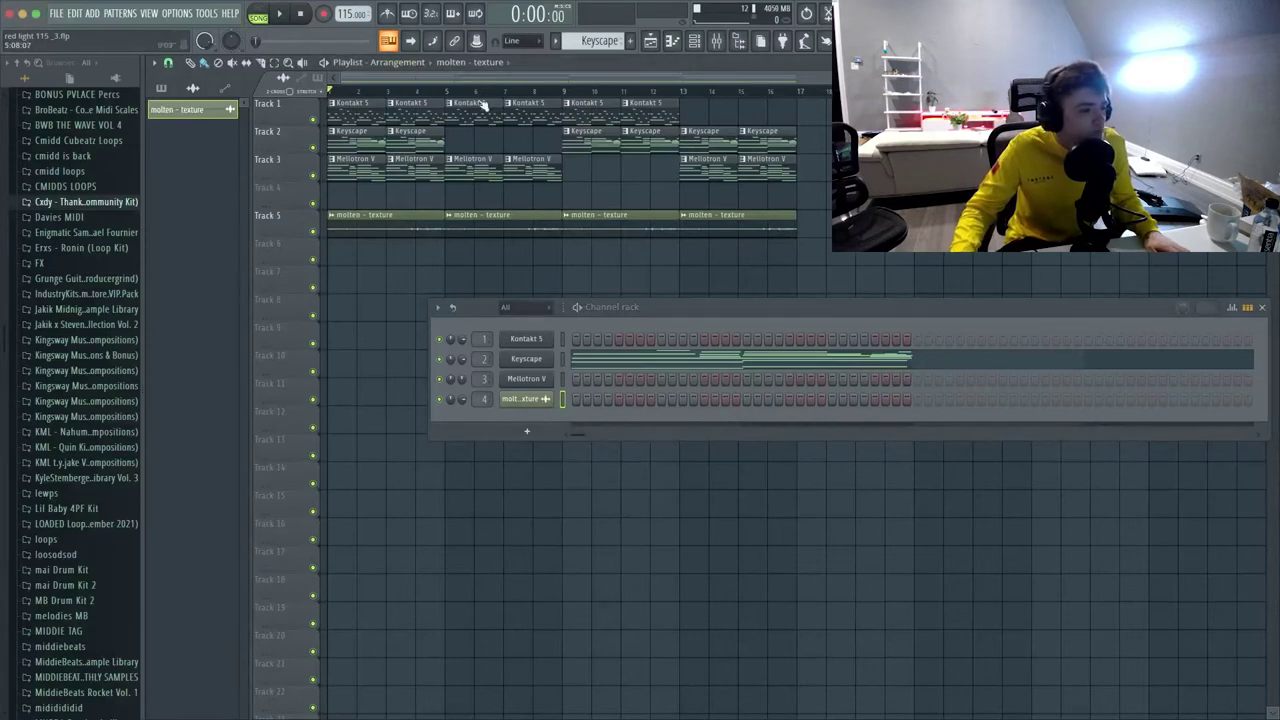
pyautogui.click(716, 41)
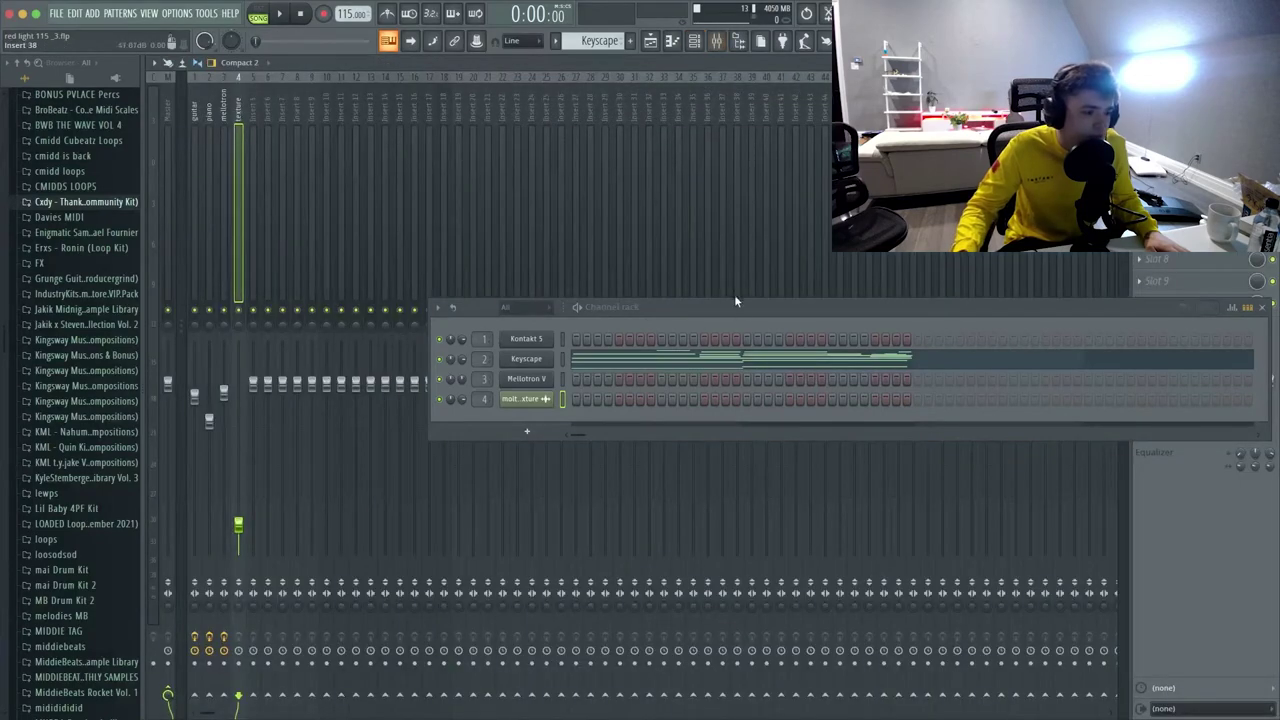
pyautogui.click(694, 41)
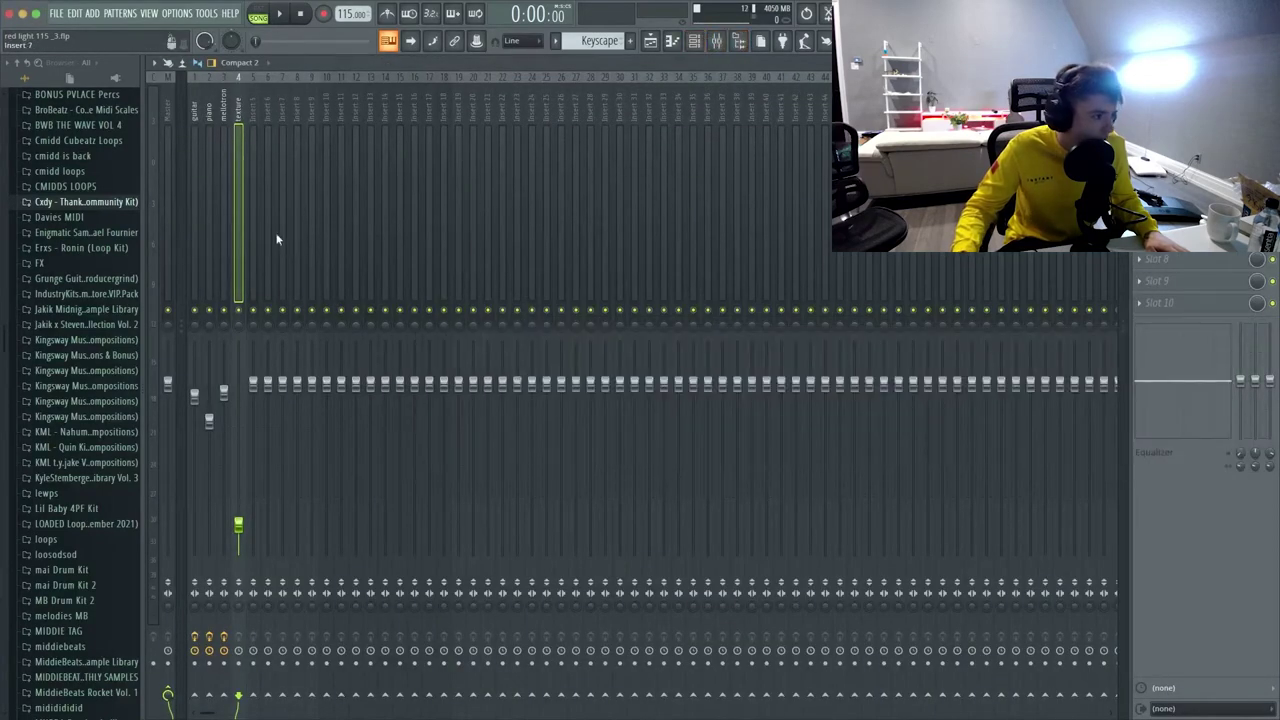
# - Select the guitar mixer track and review the settings of its UAD Ocean Way Studios effect
pyautogui.click(196, 147)
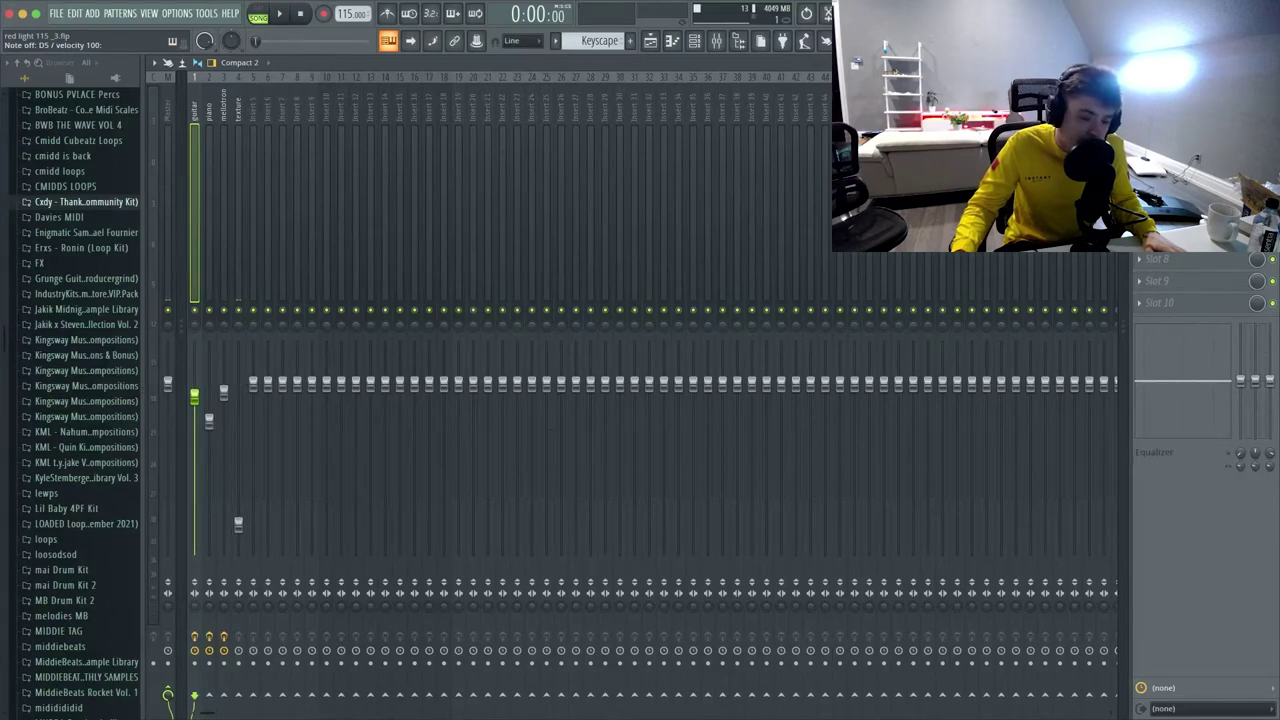
pyautogui.moveTo(623, 176); pyautogui.dragTo(592, 111)
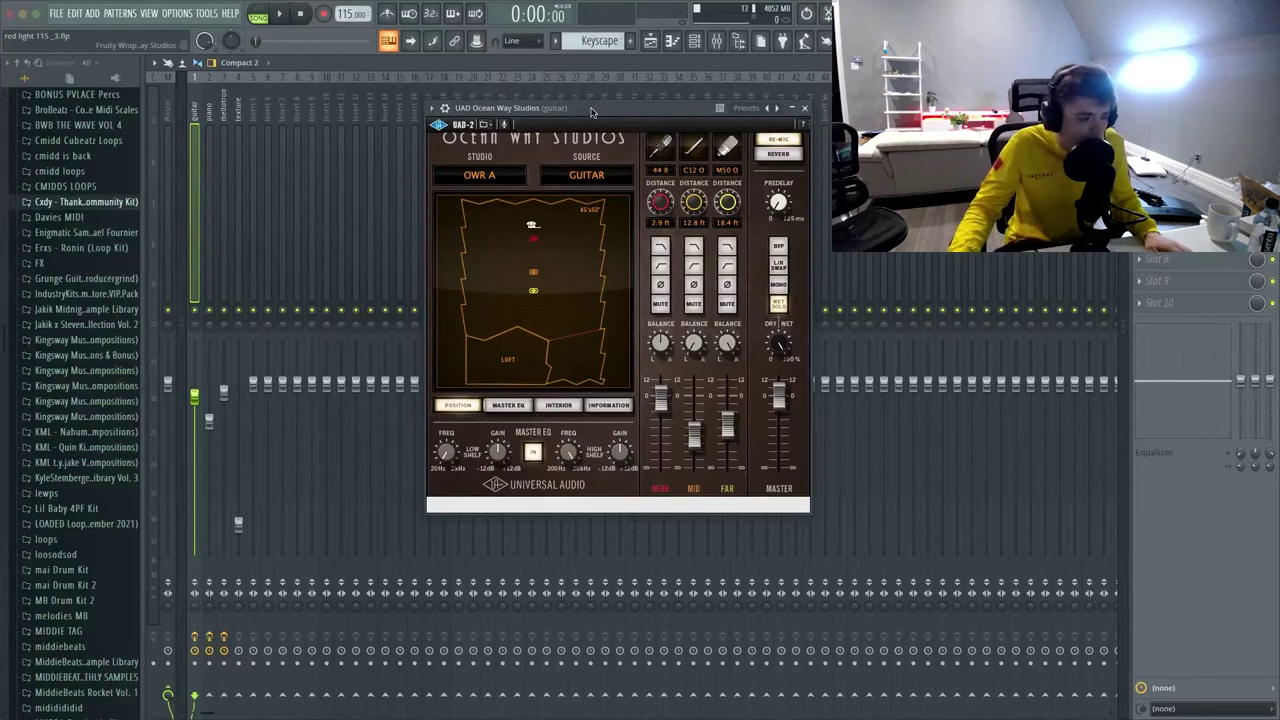
pyautogui.moveTo(590, 112); pyautogui.dragTo(602, 112)
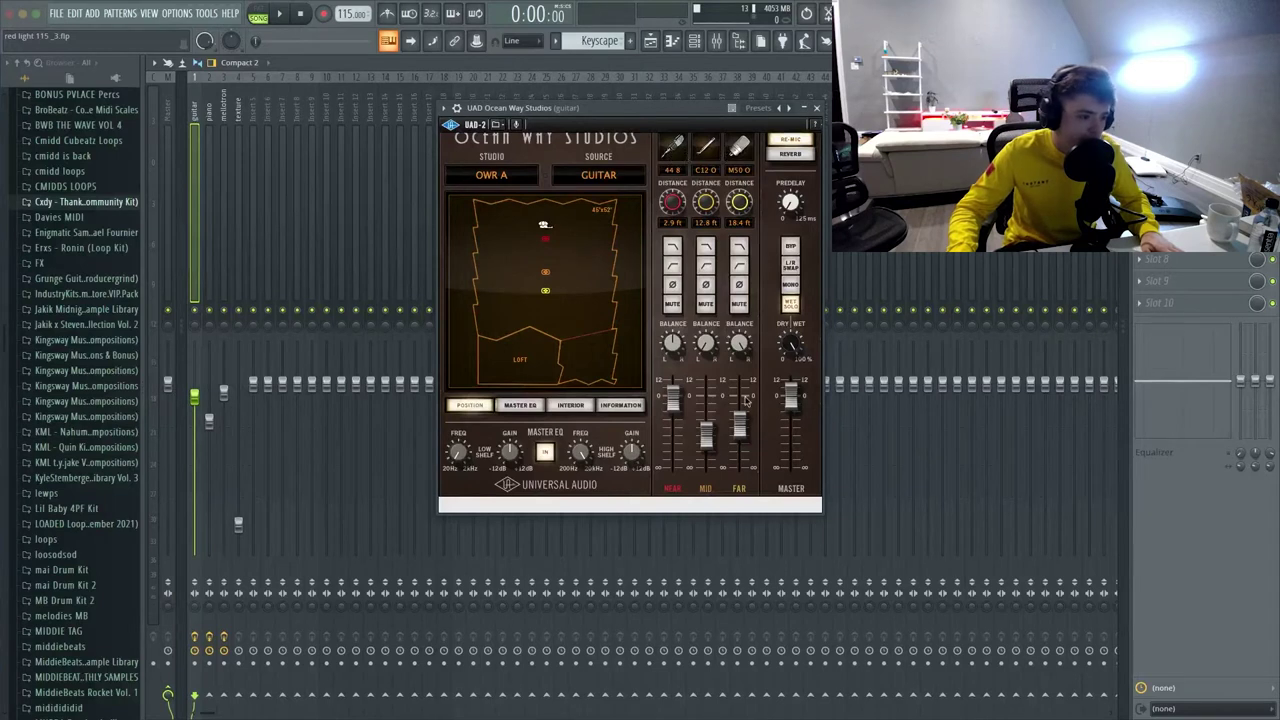
# - Mute the near, mid and far microphones in Ocean Way Studios, and unmute all three
pyautogui.click(707, 305)
pyautogui.click(739, 305)
pyautogui.click(677, 305)
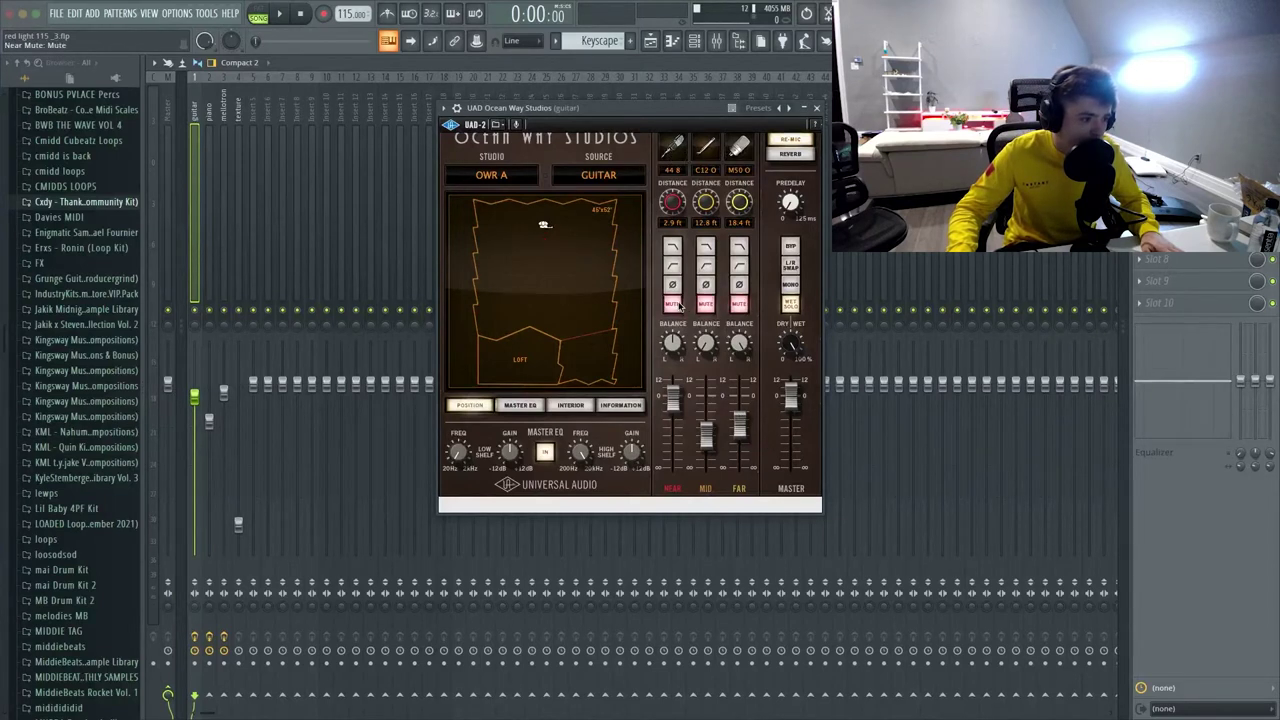
pyautogui.click(678, 305)
pyautogui.click(707, 305)
pyautogui.click(739, 305)
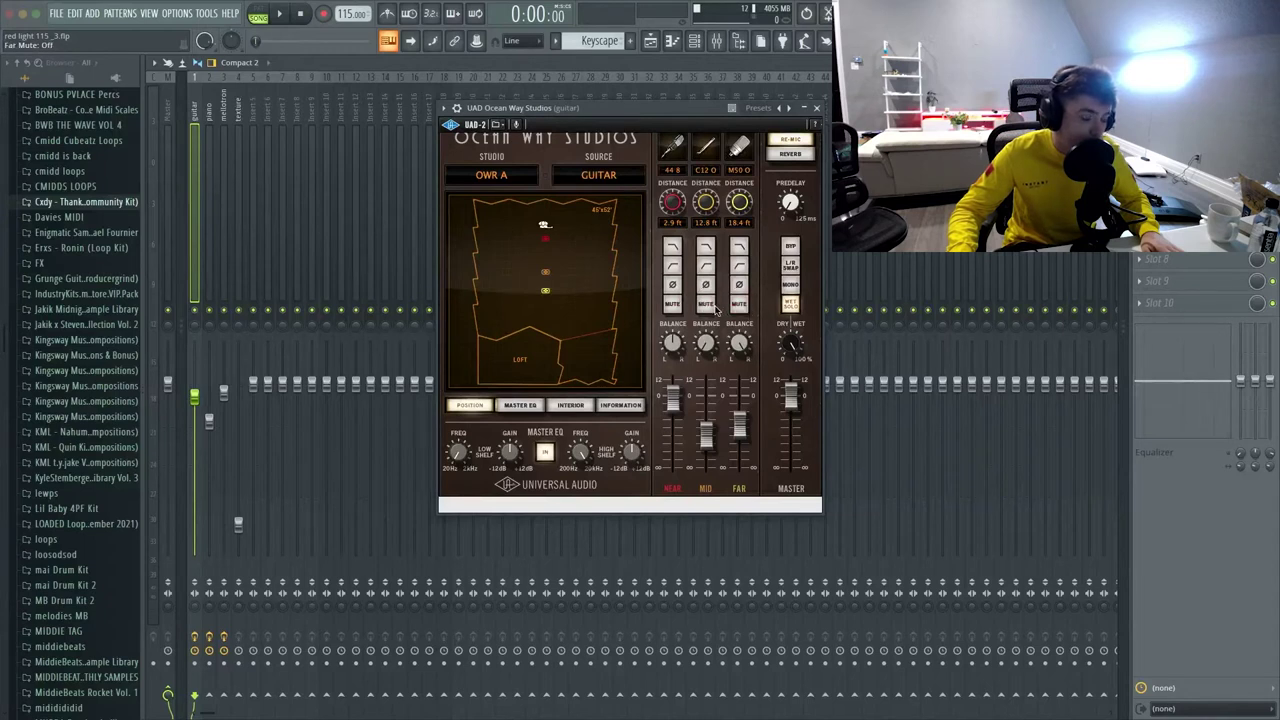
# - Toggle the mutes of only the mid and far microphones on and off, and close Ocean Way Studios
pyautogui.click(708, 306)
pyautogui.click(740, 306)
pyautogui.click(708, 306)
pyautogui.click(740, 306)
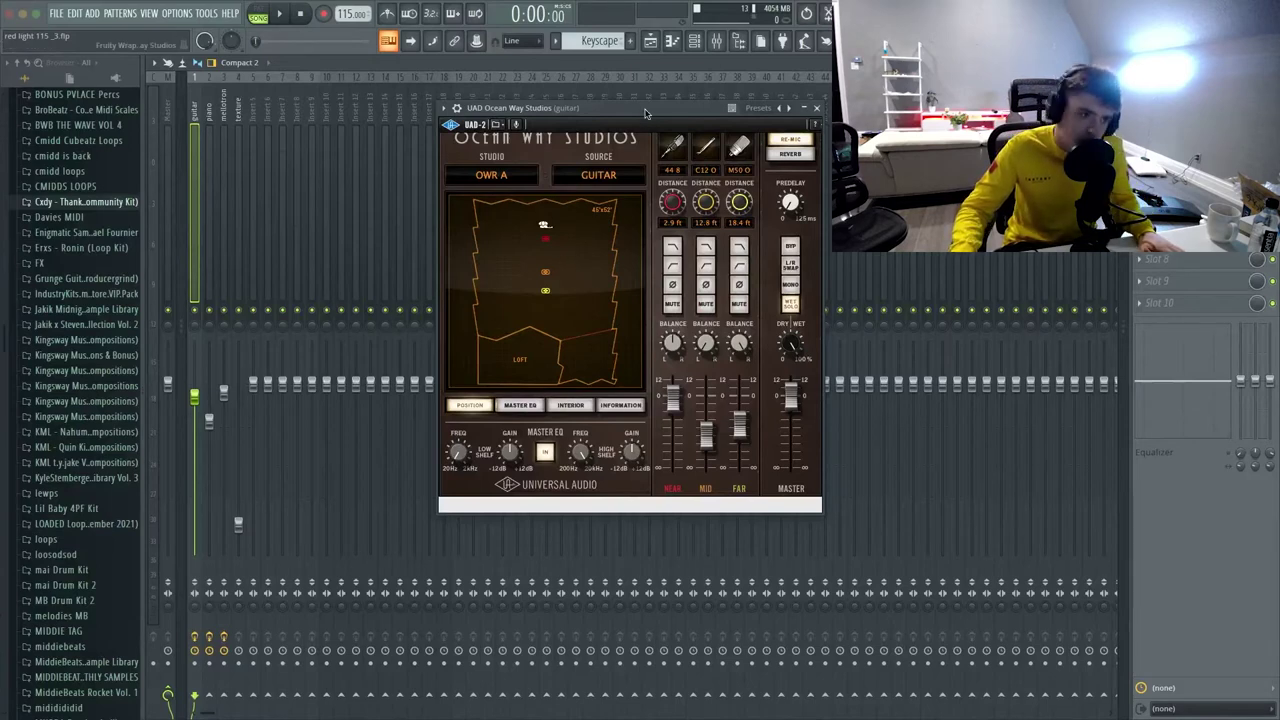
pyautogui.moveTo(645, 113); pyautogui.dragTo(617, 121)
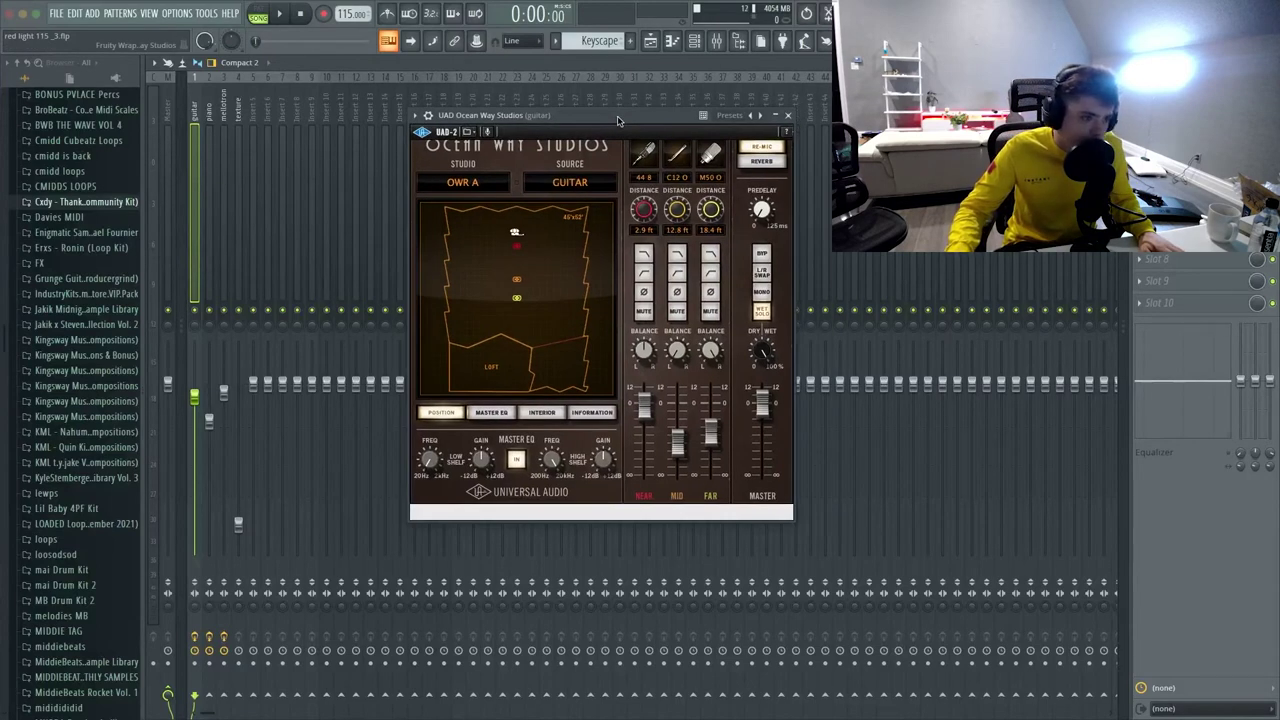
pyautogui.click(789, 116)
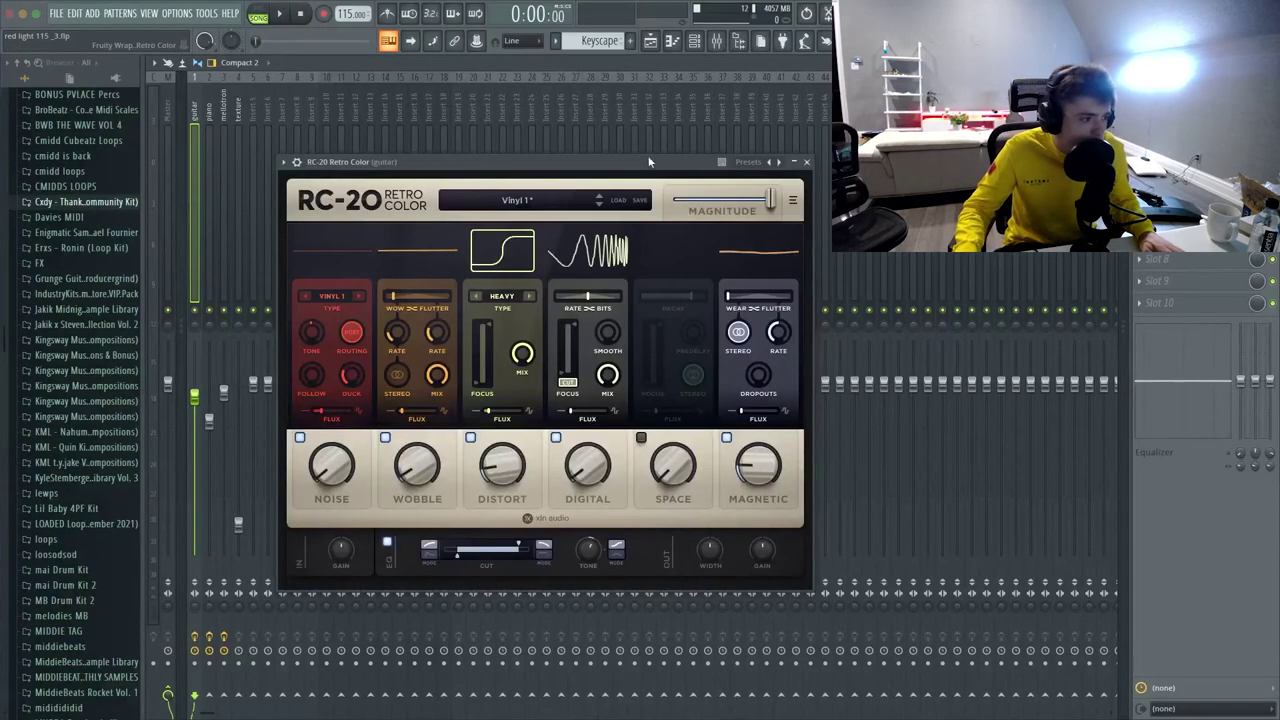
# - Review the guitar track's RC-20 Retro Color effect with its Vinyl 1 preset, and close it
pyautogui.moveTo(597, 170); pyautogui.dragTo(697, 135)
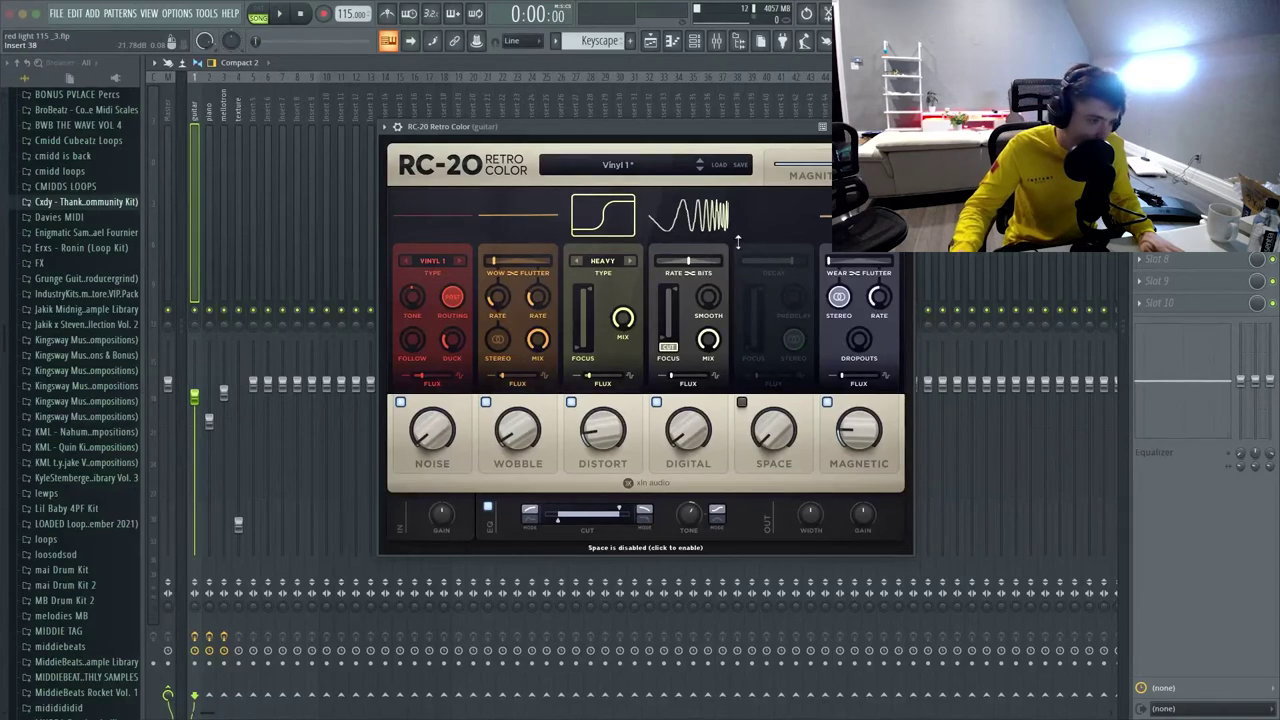
pyautogui.click(903, 126)
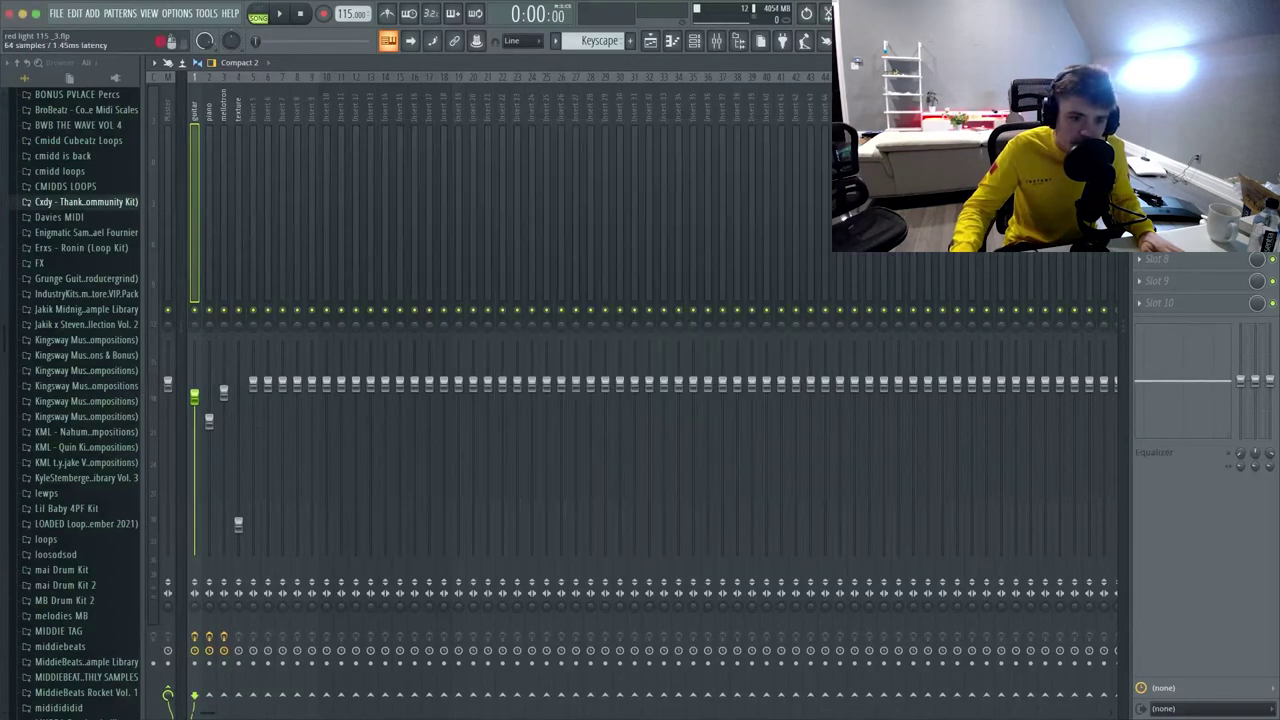
# - Open the guitar track's UAD SSL E Channel Strip Legacy effect and review its dynamics and equaliser settings
pyautogui.click(1190, 148)
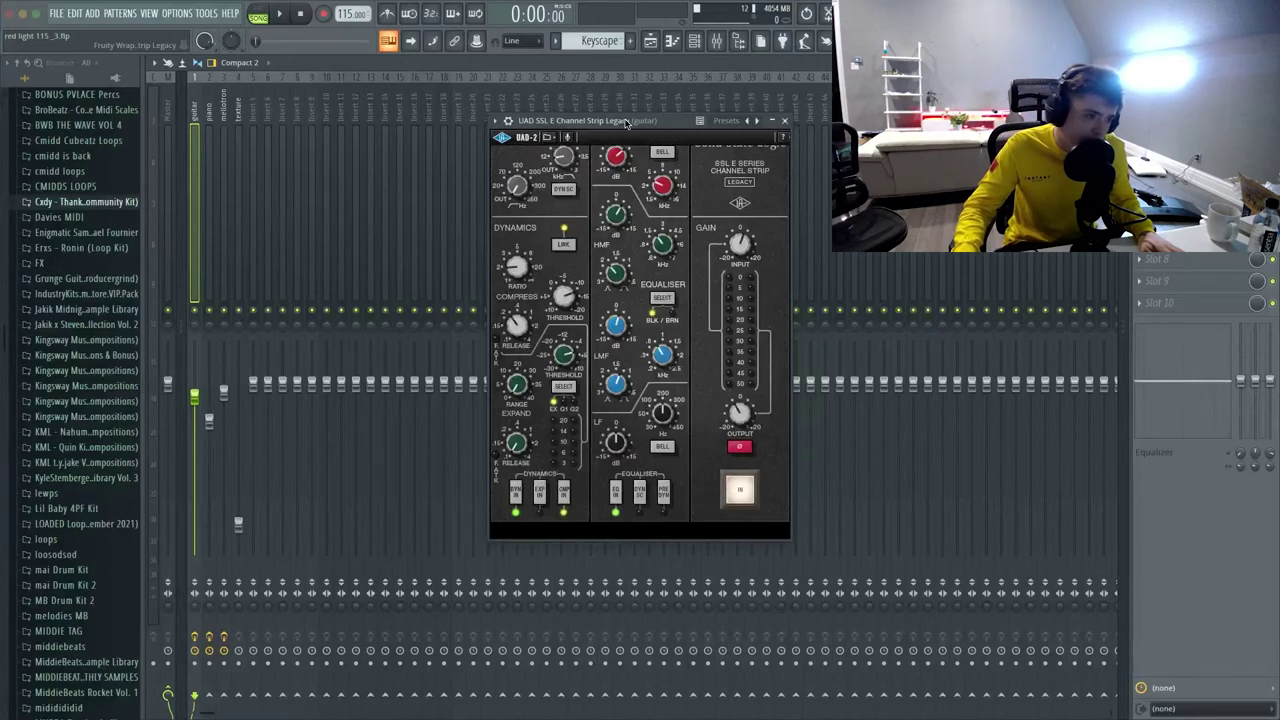
pyautogui.moveTo(626, 122); pyautogui.dragTo(641, 119)
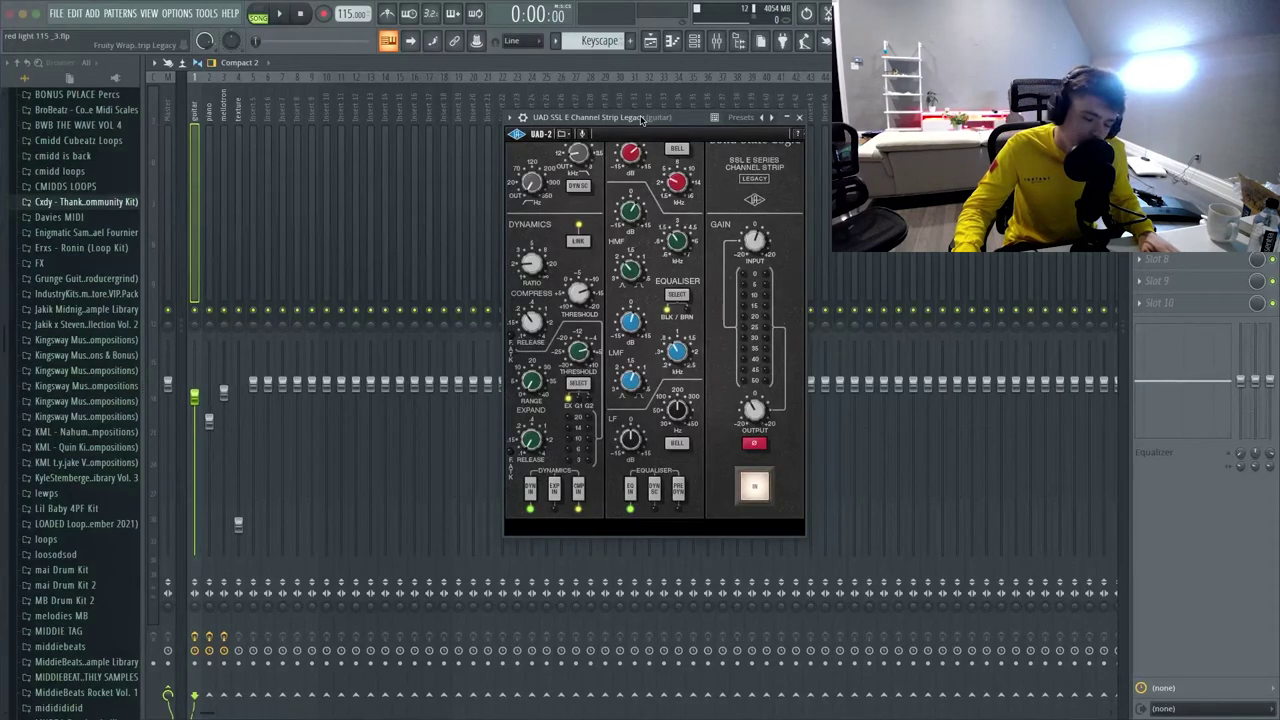
pyautogui.moveTo(641, 119); pyautogui.dragTo(610, 120)
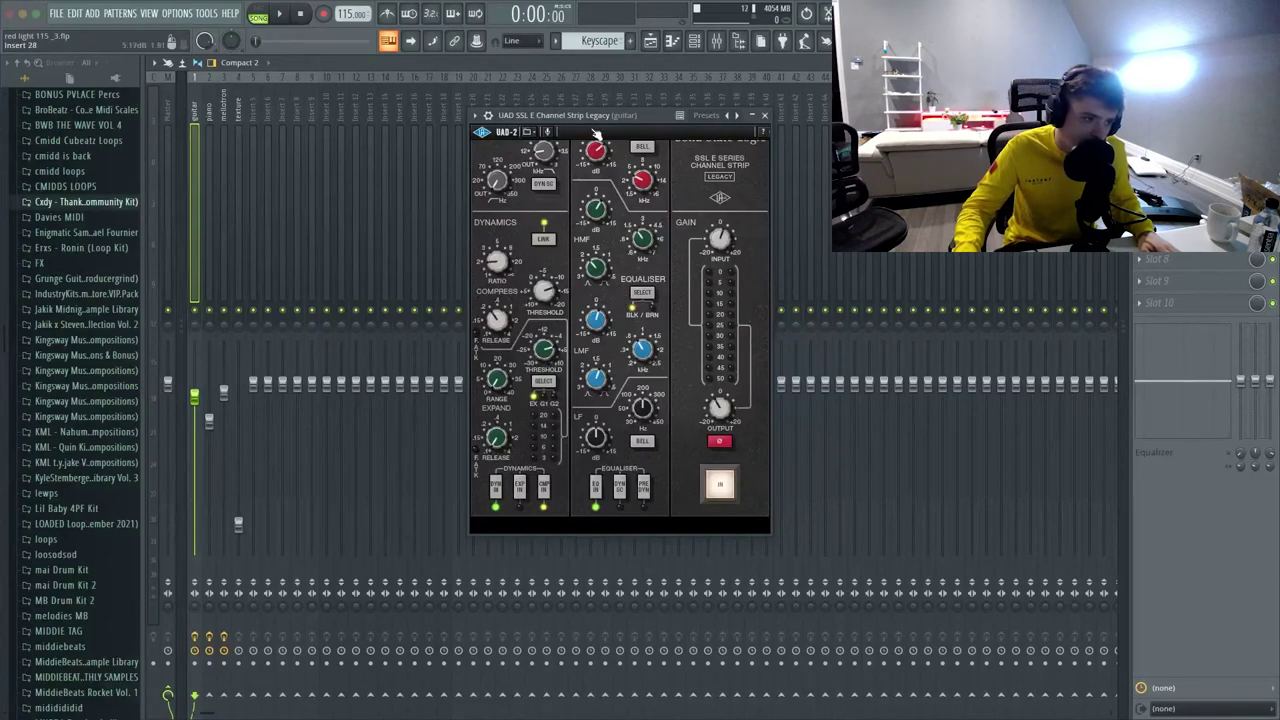
pyautogui.moveTo(595, 119); pyautogui.dragTo(588, 126)
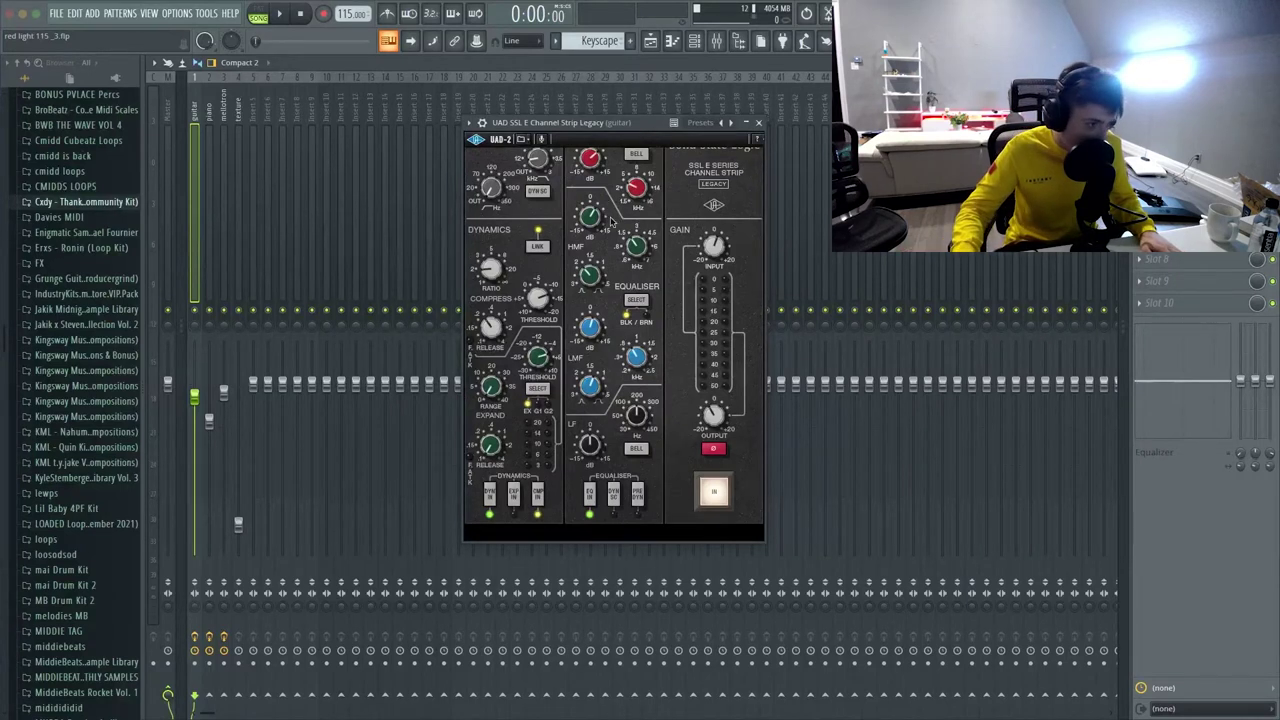
pyautogui.moveTo(594, 128); pyautogui.dragTo(588, 117)
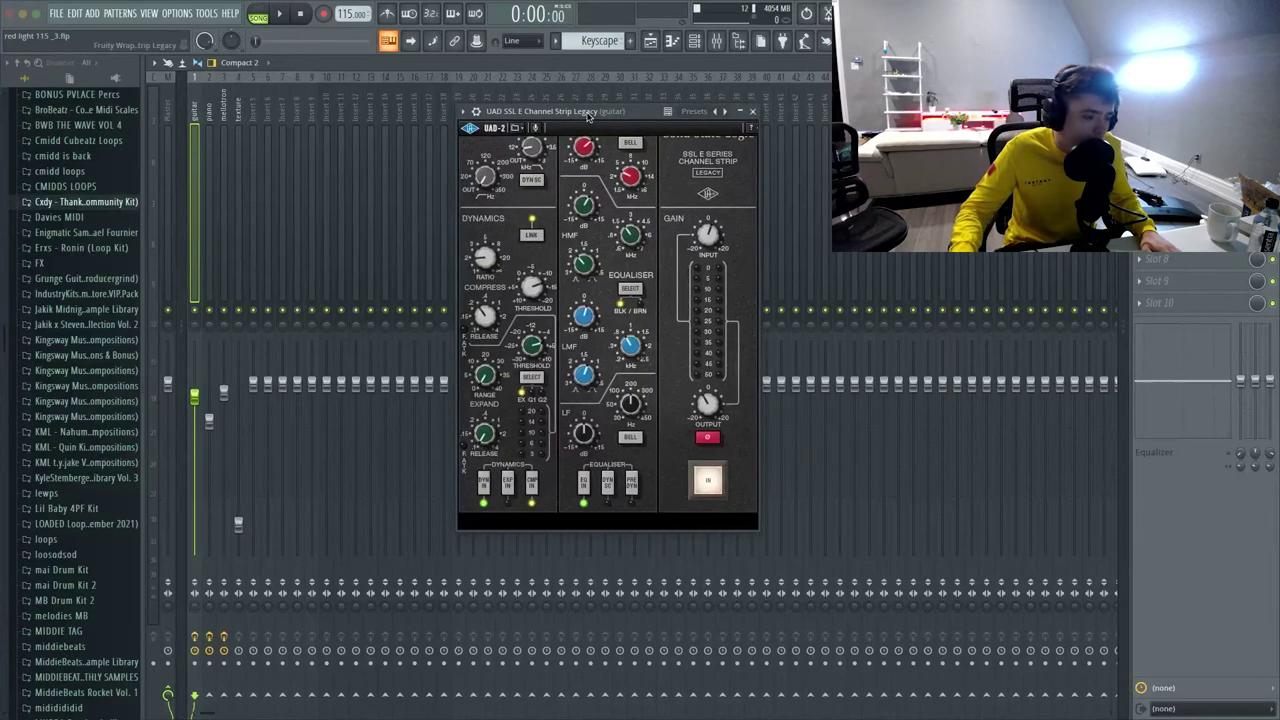
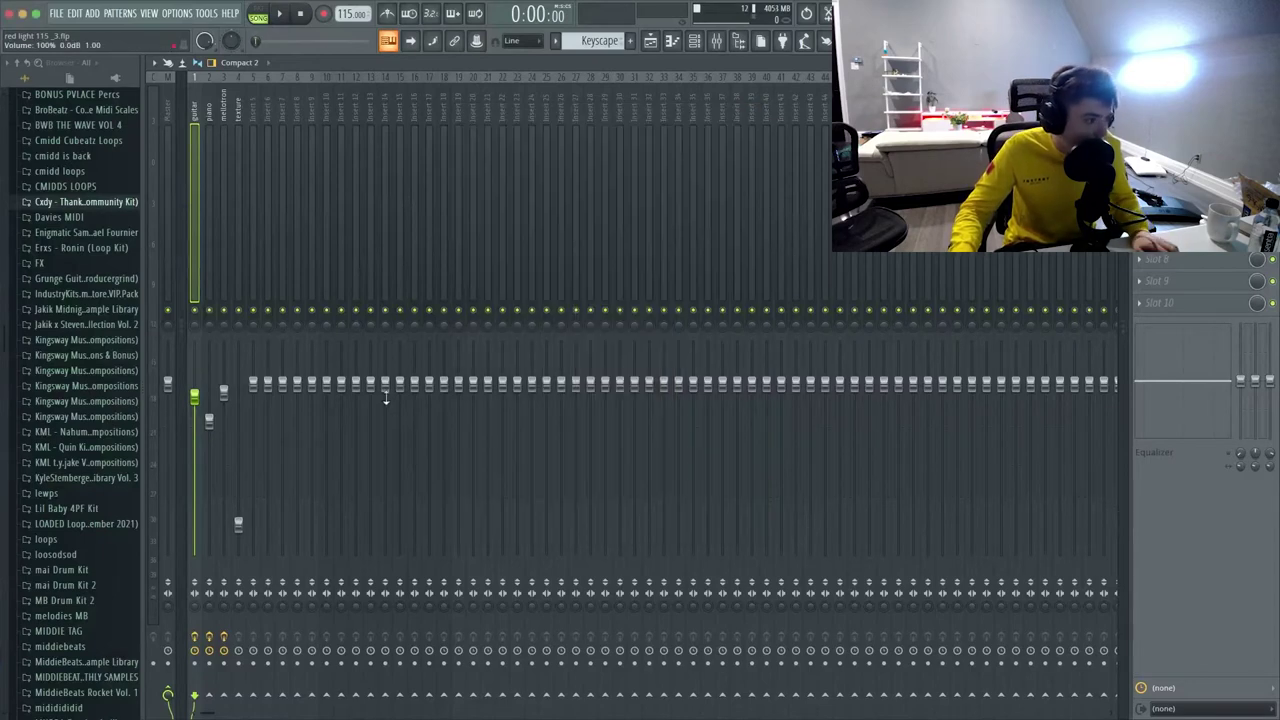
# - Solo the guitar track and play it while toggling all its mixer effects off and on for comparison
pyautogui.rightClick(197, 312)
pyautogui.rightClick(199, 314)
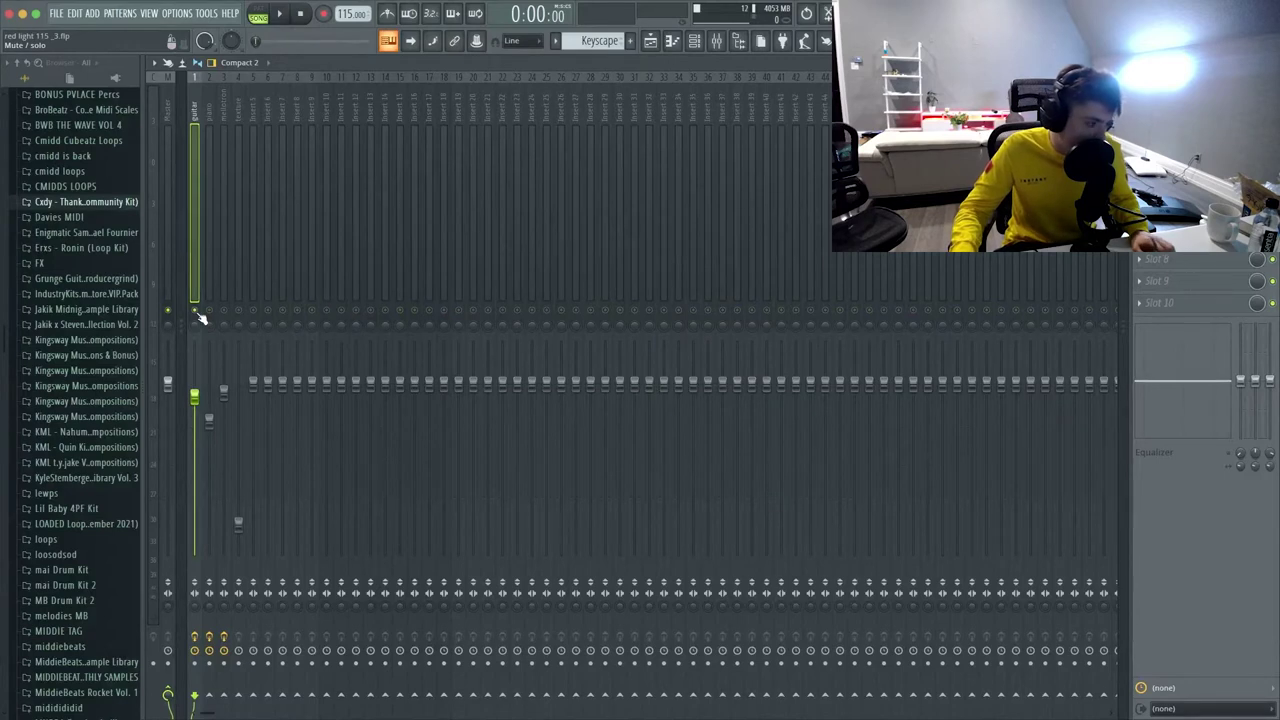
pyautogui.press('space')
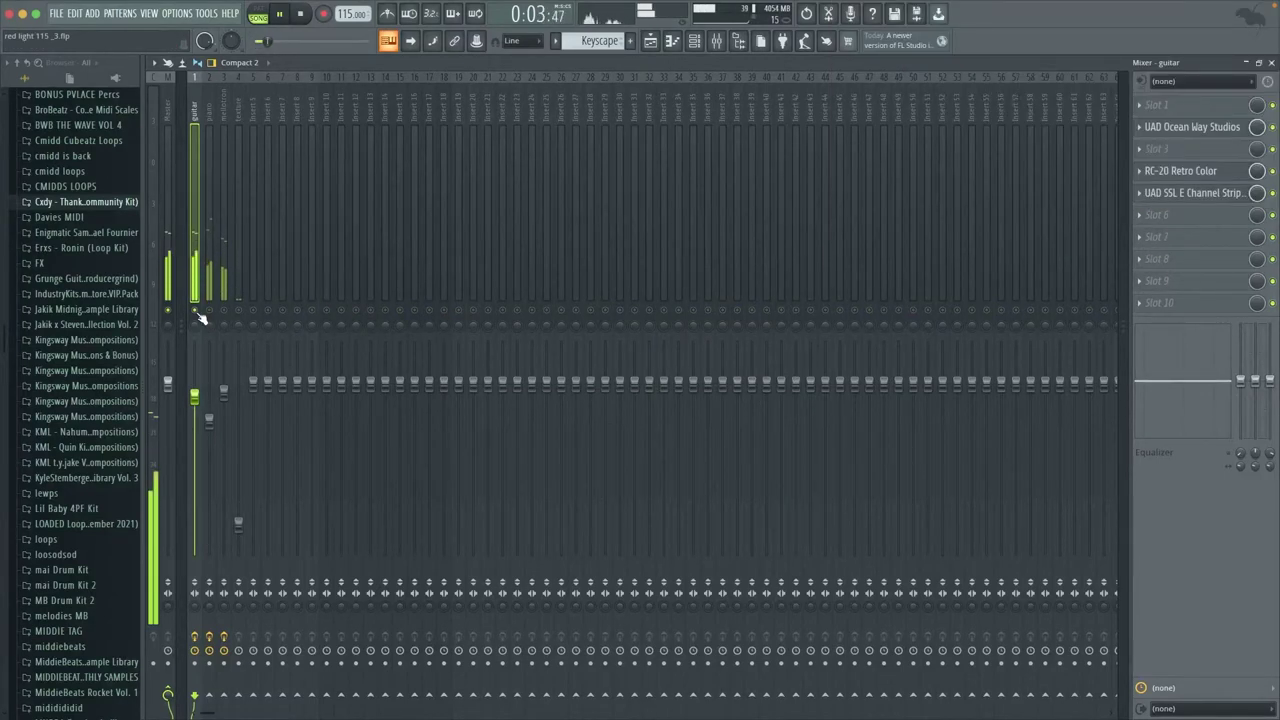
pyautogui.click(195, 637)
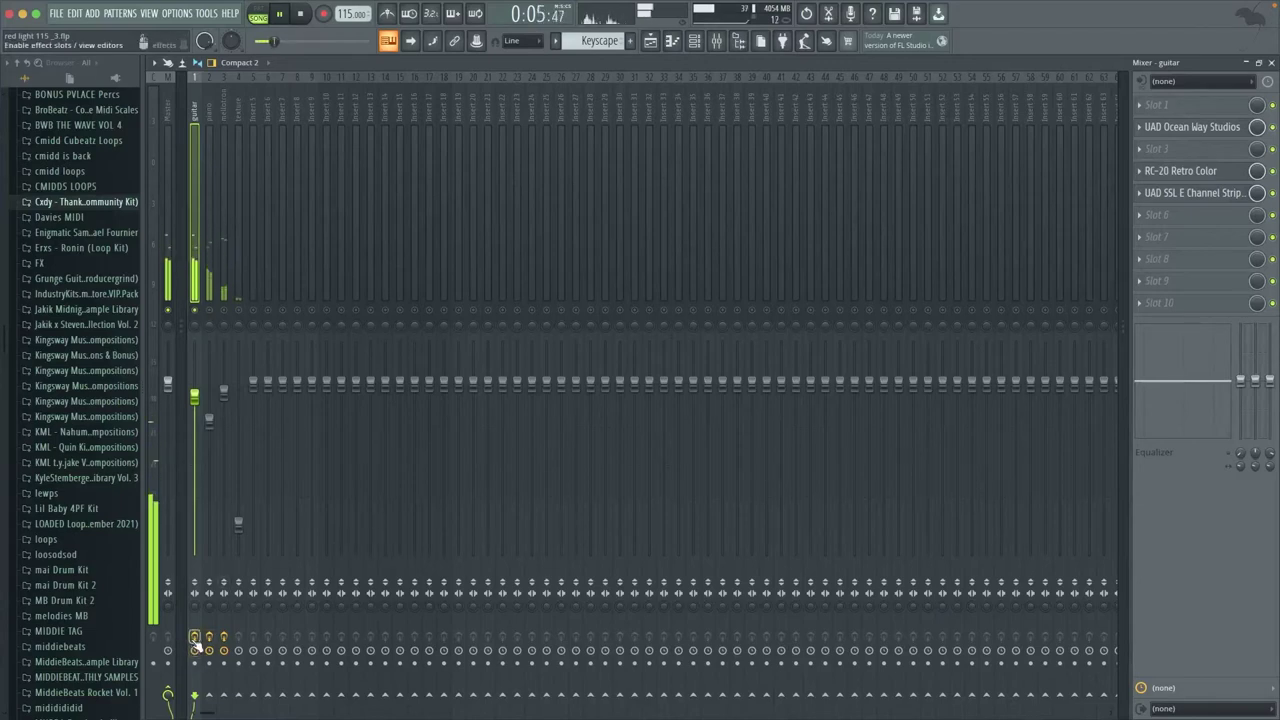
pyautogui.click(195, 637)
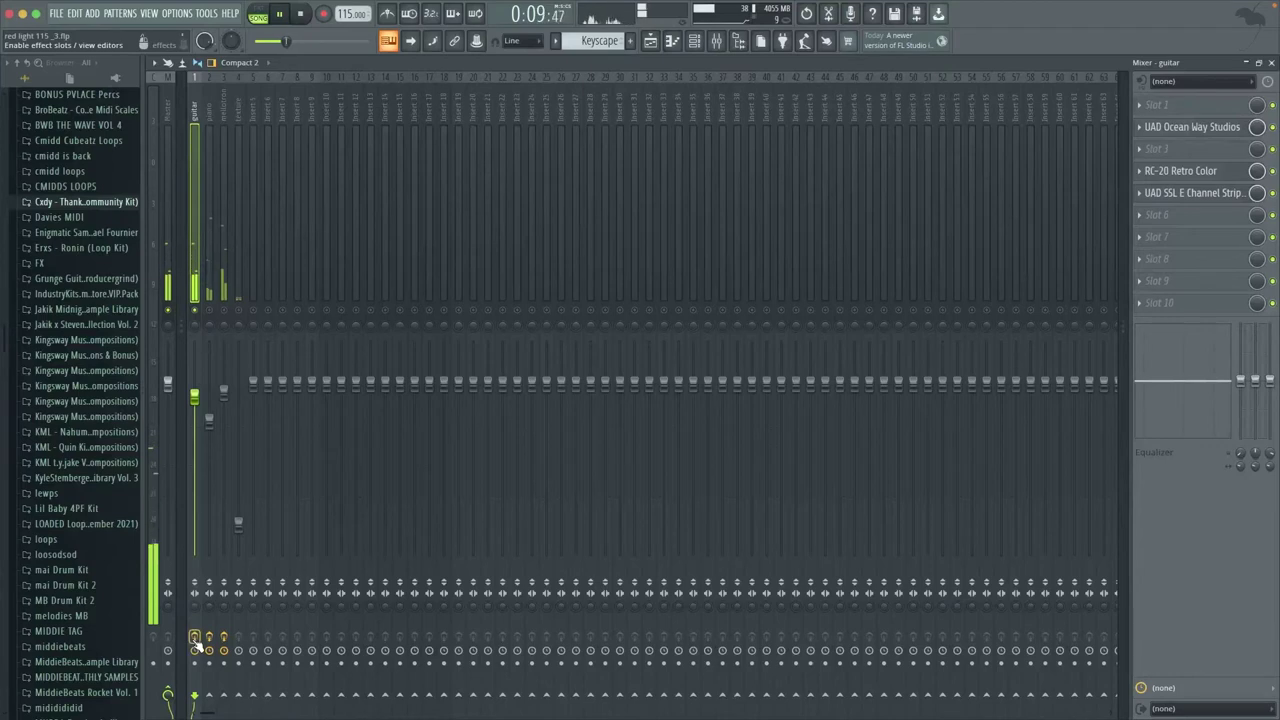
pyautogui.press('space')
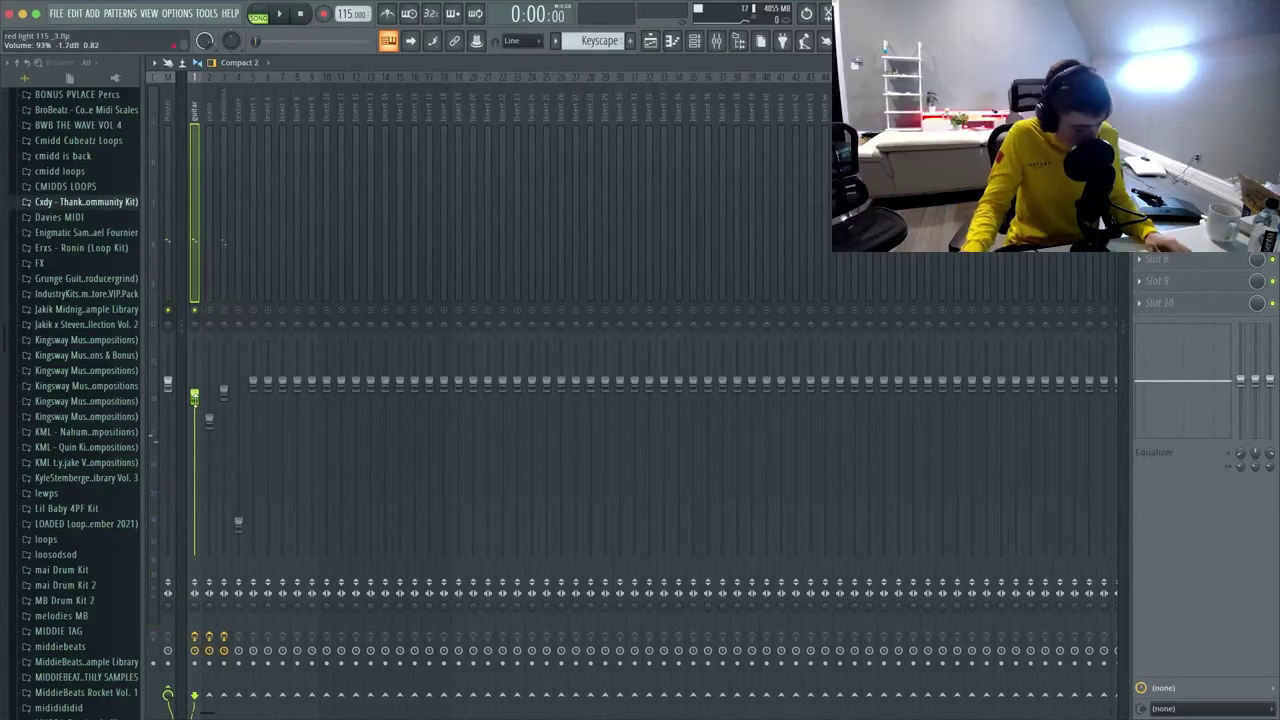
# - Review the guitar track's RC-20 Retro Color settings again, and close the effect
pyautogui.doubleClick(195, 302)
pyautogui.press('Escape')
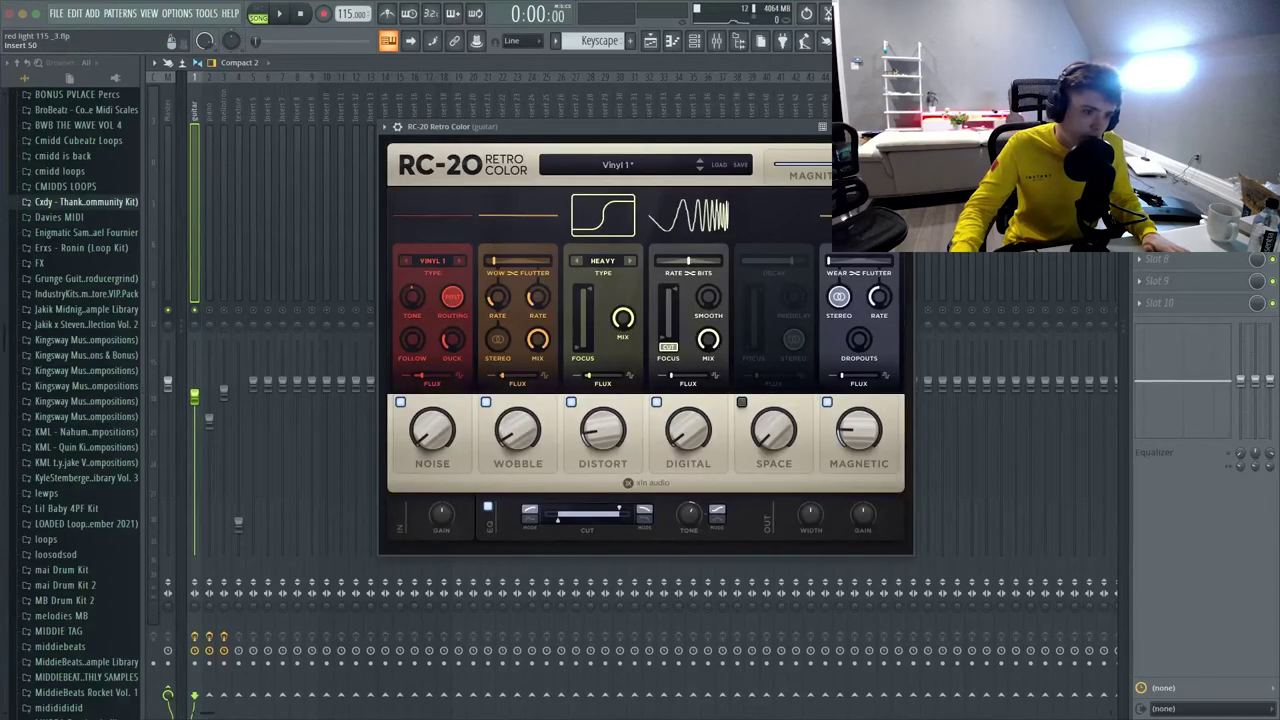
pyautogui.click(904, 126)
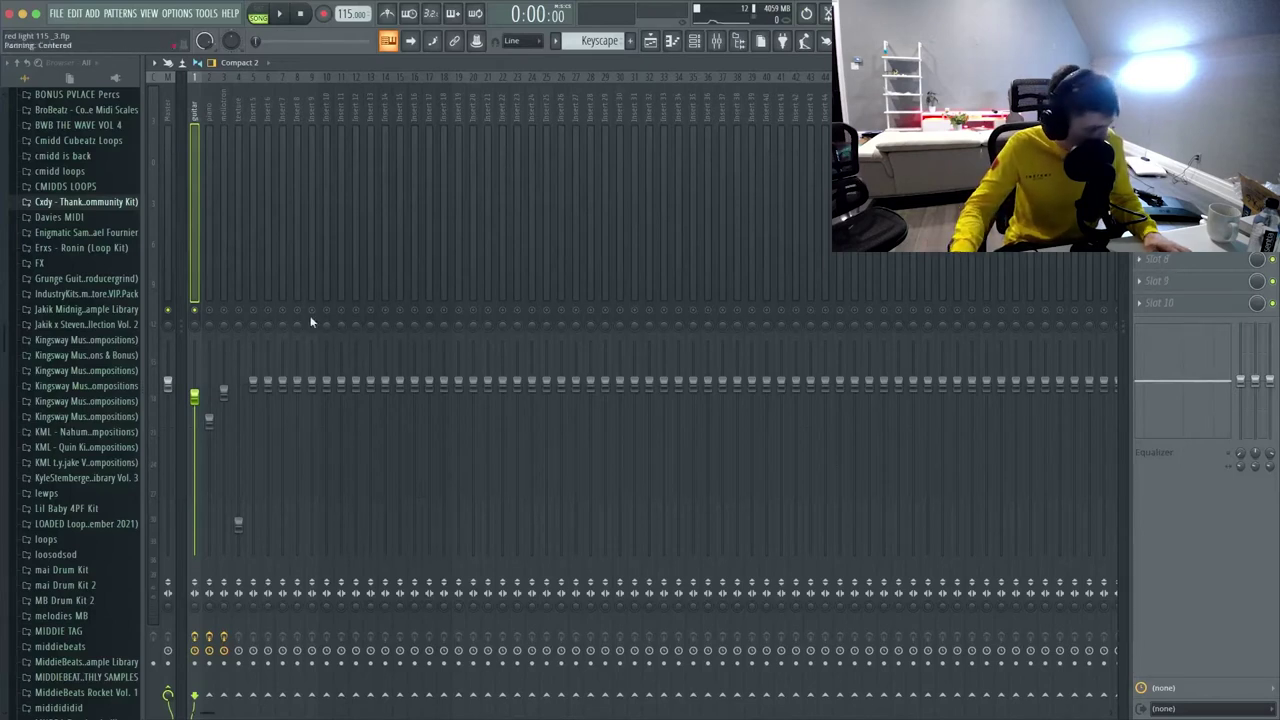
# - Solo the piano track and review its UAD Ocean Way Studios and UAD Pultec EQP-1A Legacy effects
pyautogui.click(210, 313)
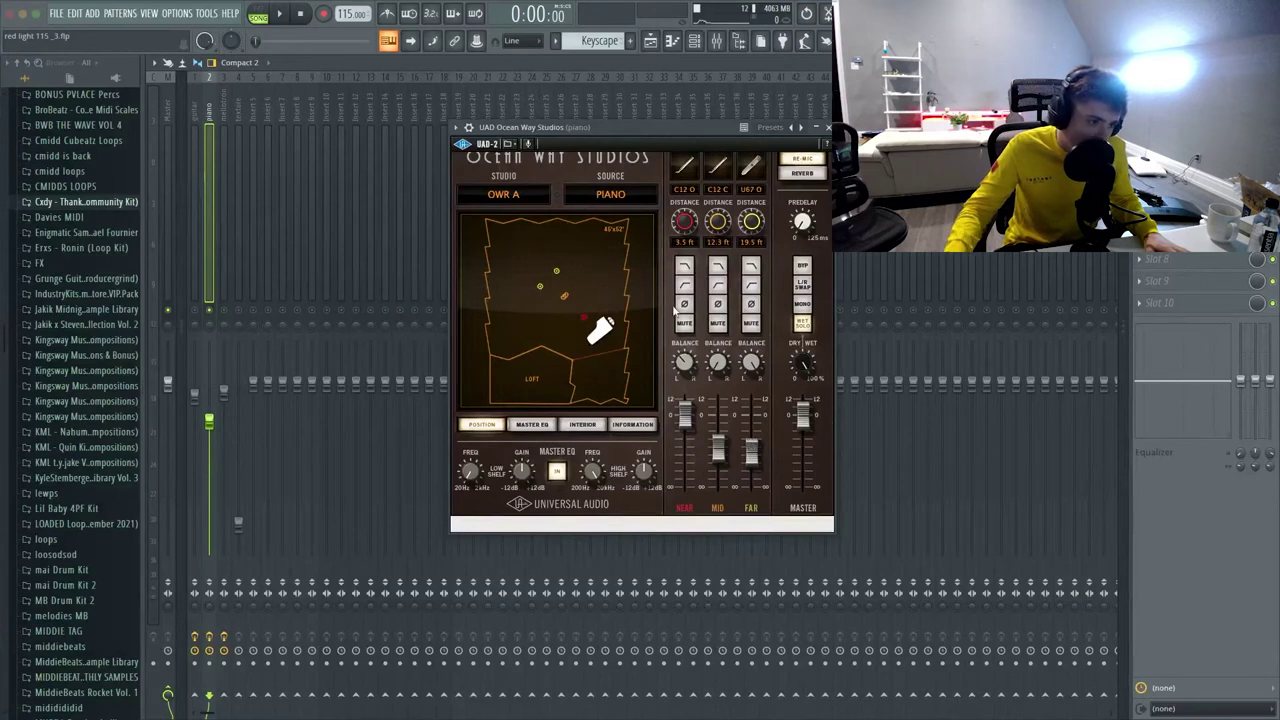
pyautogui.click(828, 127)
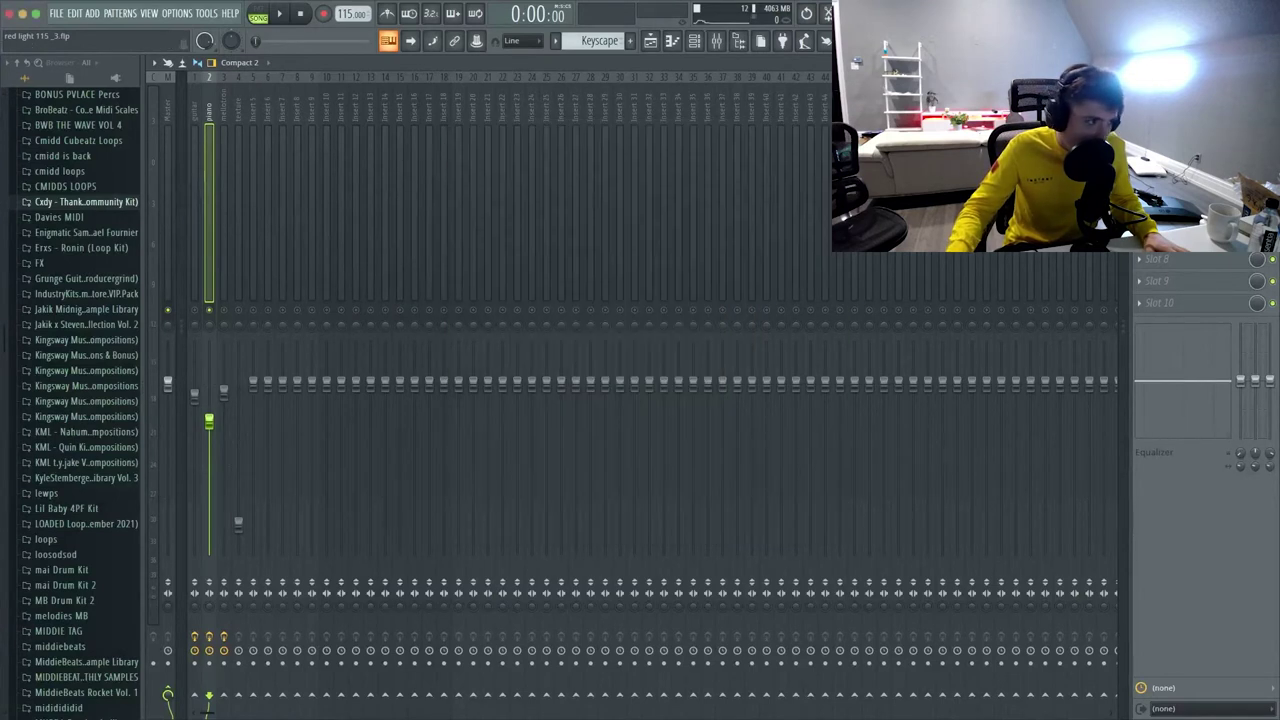
pyautogui.click(1180, 130)
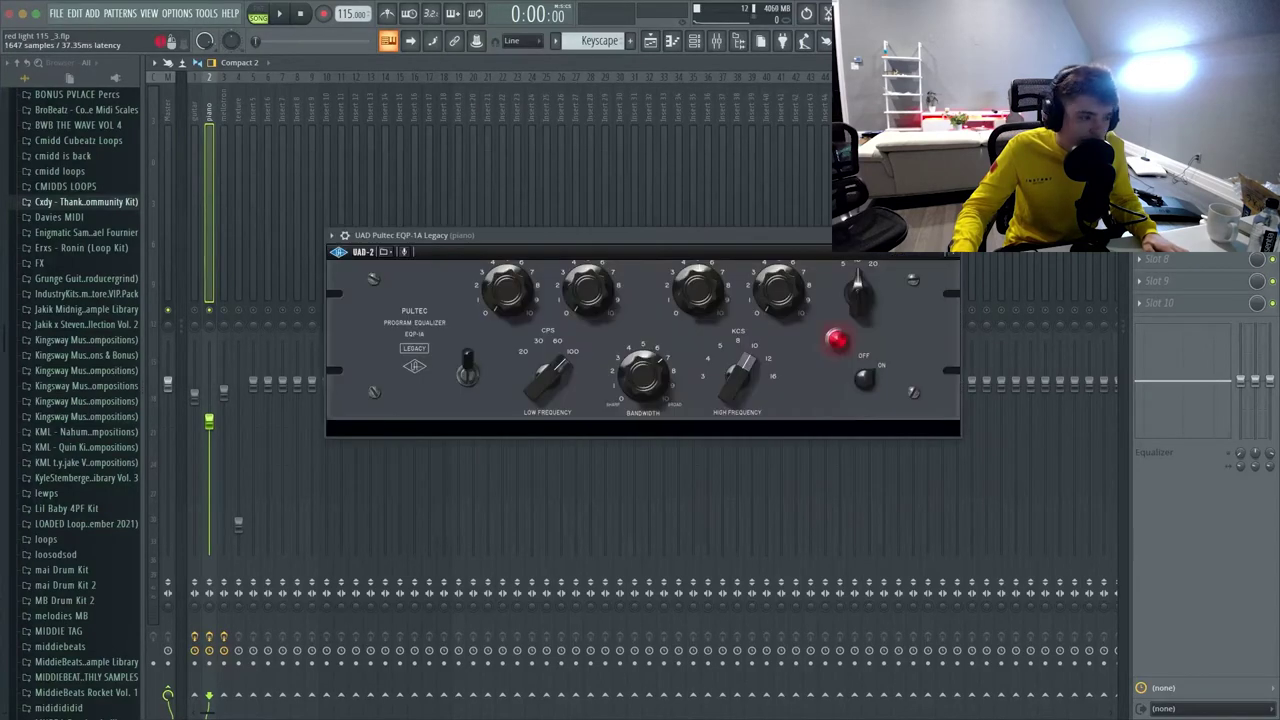
pyautogui.moveTo(673, 235); pyautogui.dragTo(655, 128)
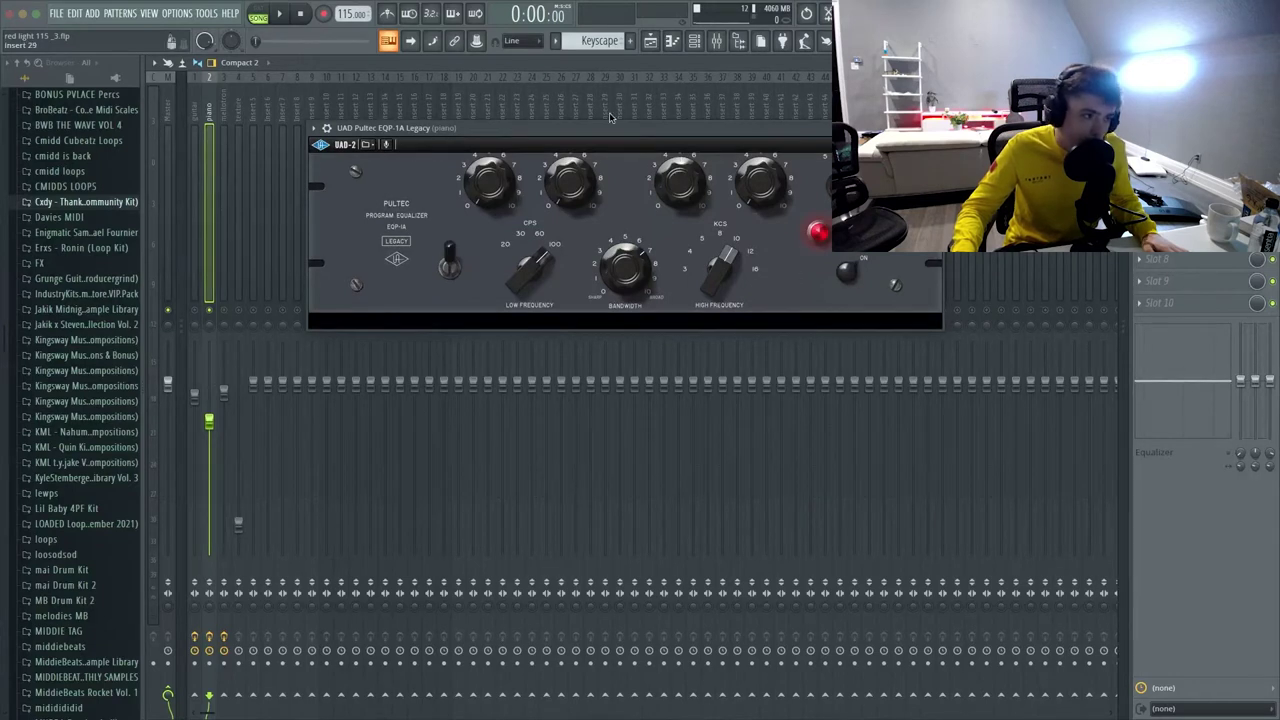
pyautogui.moveTo(628, 133); pyautogui.dragTo(617, 161)
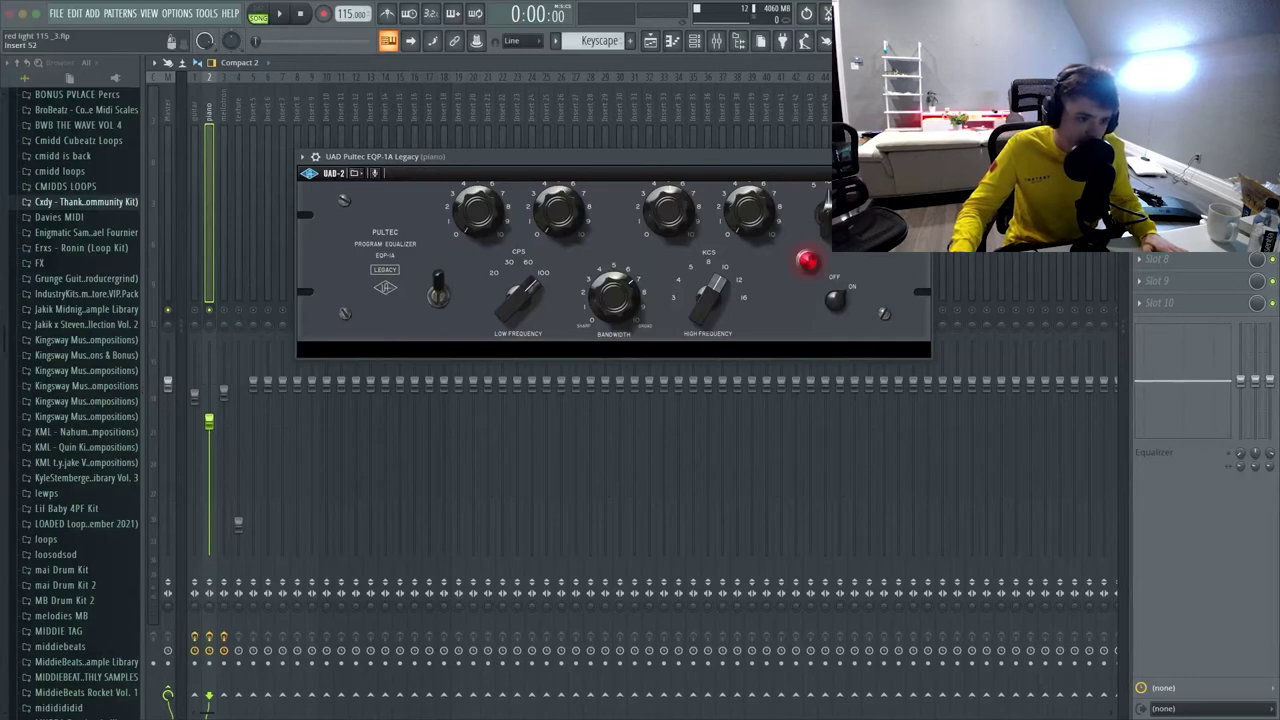
# - Shift band 1 of the piano track's Fruity parametric EQ 2 slightly lower in frequency, and close the equaliser
pyautogui.click(1165, 216)
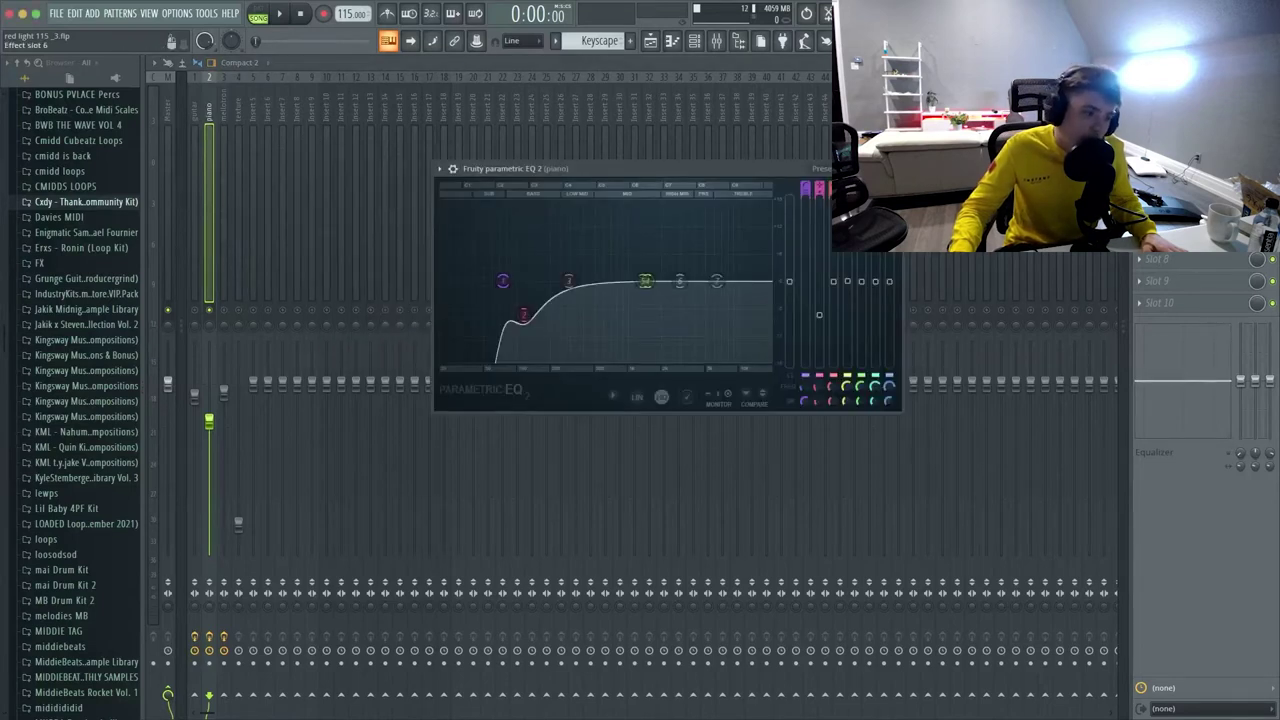
pyautogui.moveTo(604, 165); pyautogui.dragTo(558, 180)
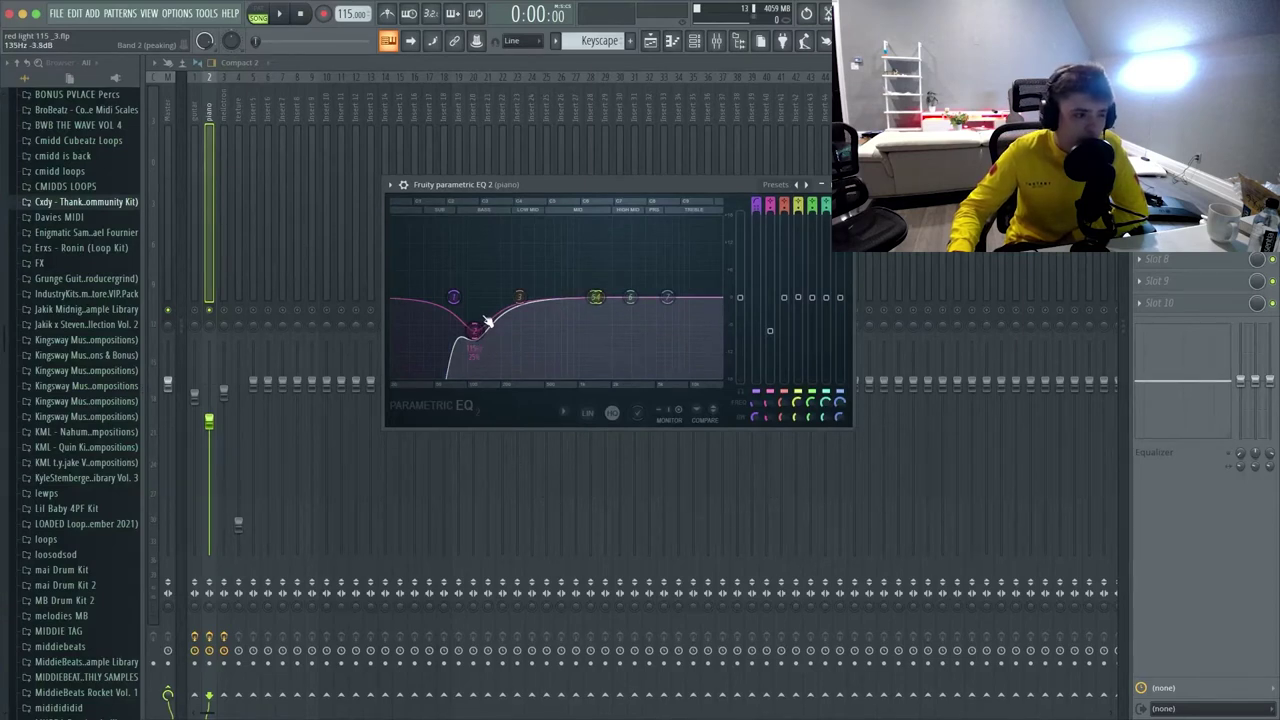
pyautogui.moveTo(453, 303)
pyautogui.mouseDown()
pyautogui.moveTo(518, 297)
pyautogui.moveTo(432, 297)
pyautogui.moveTo(452, 298)
pyautogui.mouseUp()
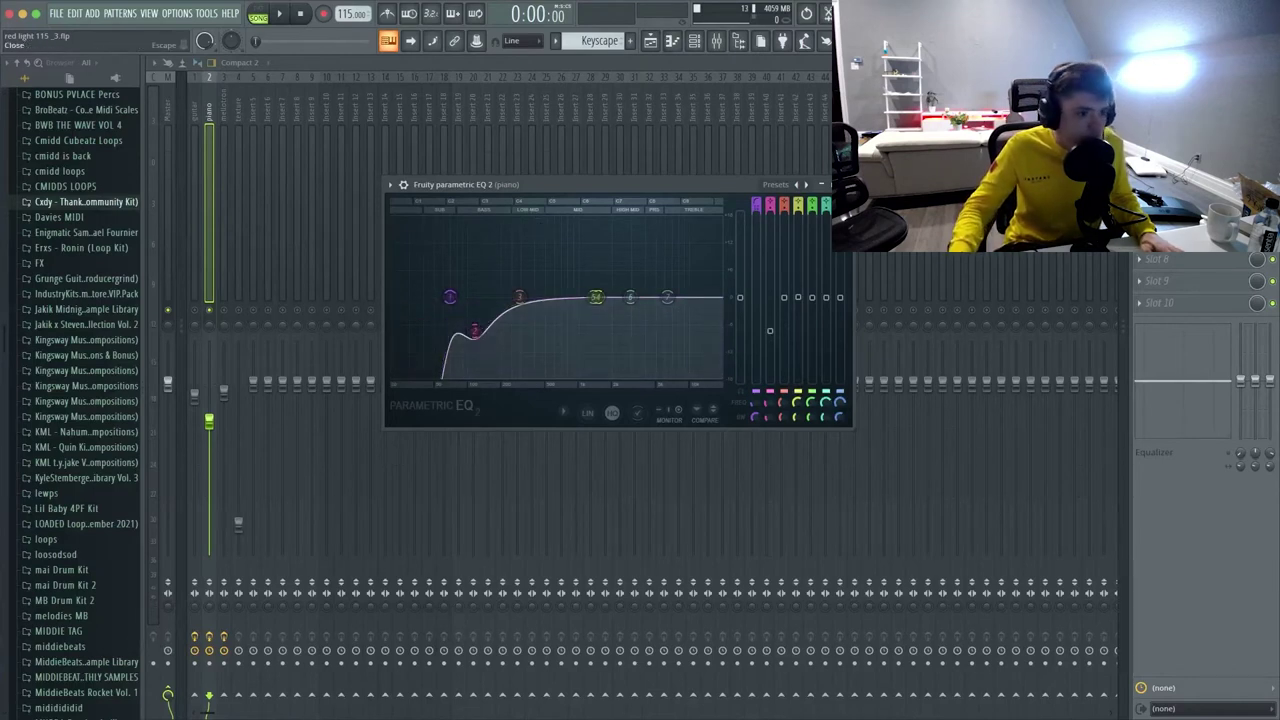
pyautogui.click(821, 184)
# - Play the soloed piano track while toggling its mixer effects to compare the sound, and stop playback
pyautogui.click(225, 154)
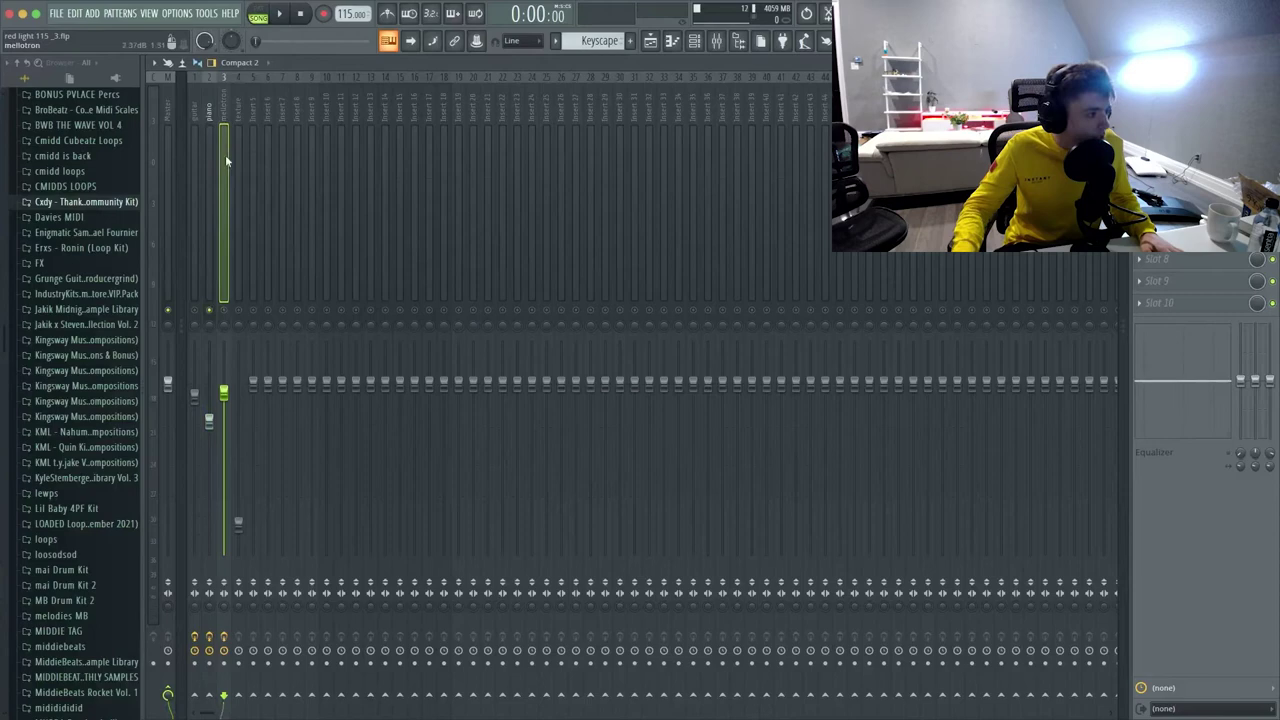
pyautogui.click(209, 243)
pyautogui.click(651, 42)
pyautogui.click(651, 42)
pyautogui.press('space')
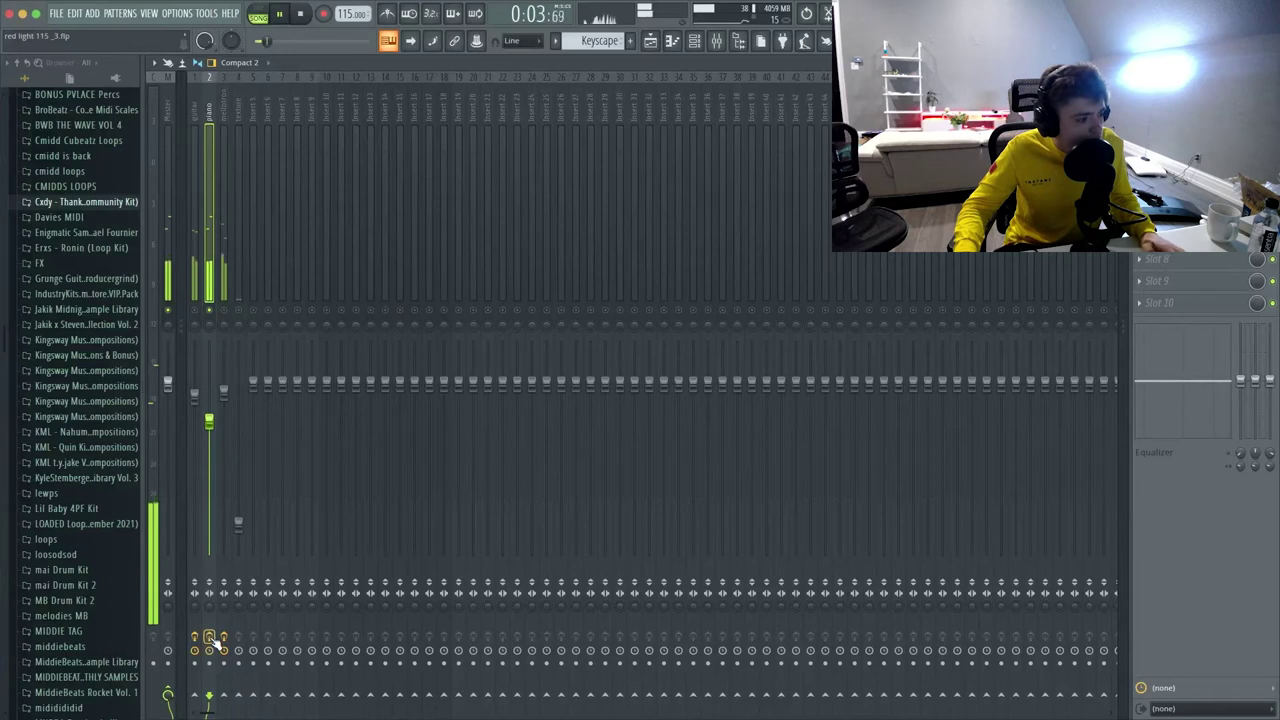
pyautogui.click(209, 637)
pyautogui.press('space')
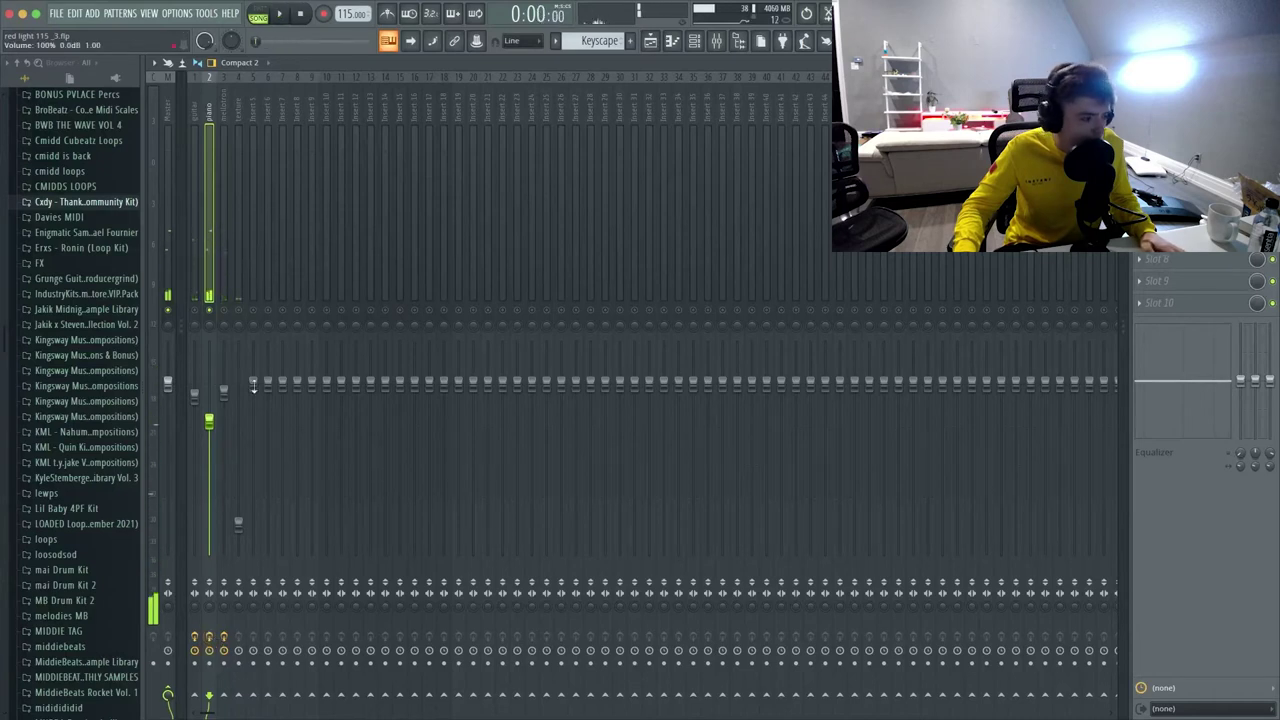
# - Solo the mellotron track, shift band 4 of its Fruity parametric EQ 2 slightly lower in frequency during playback, and close the equaliser
pyautogui.click(225, 266)
pyautogui.click(214, 311)
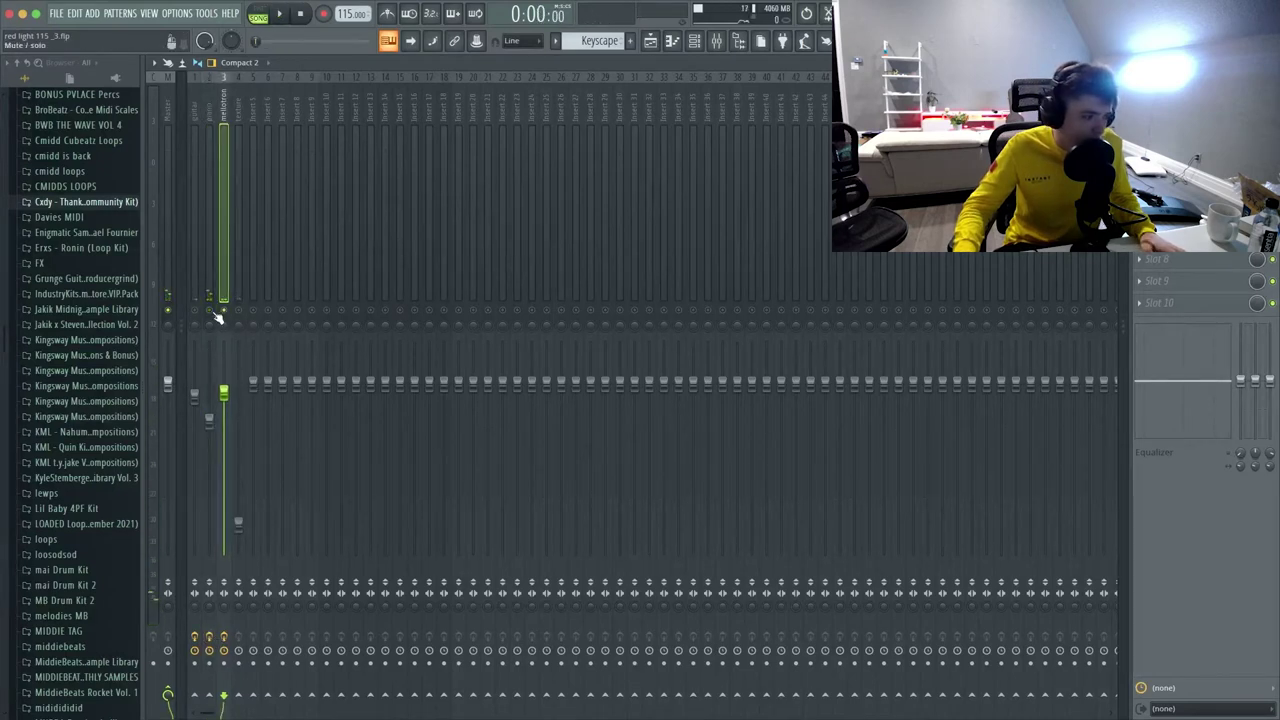
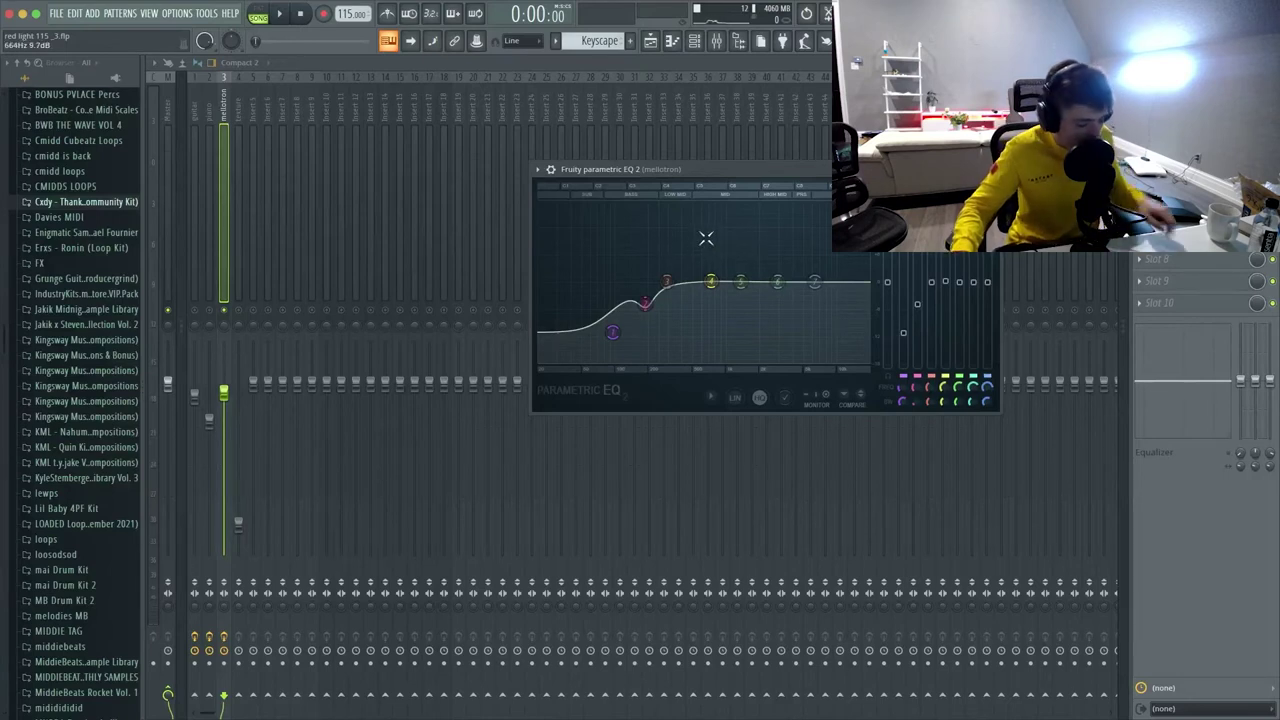
pyautogui.press('space')
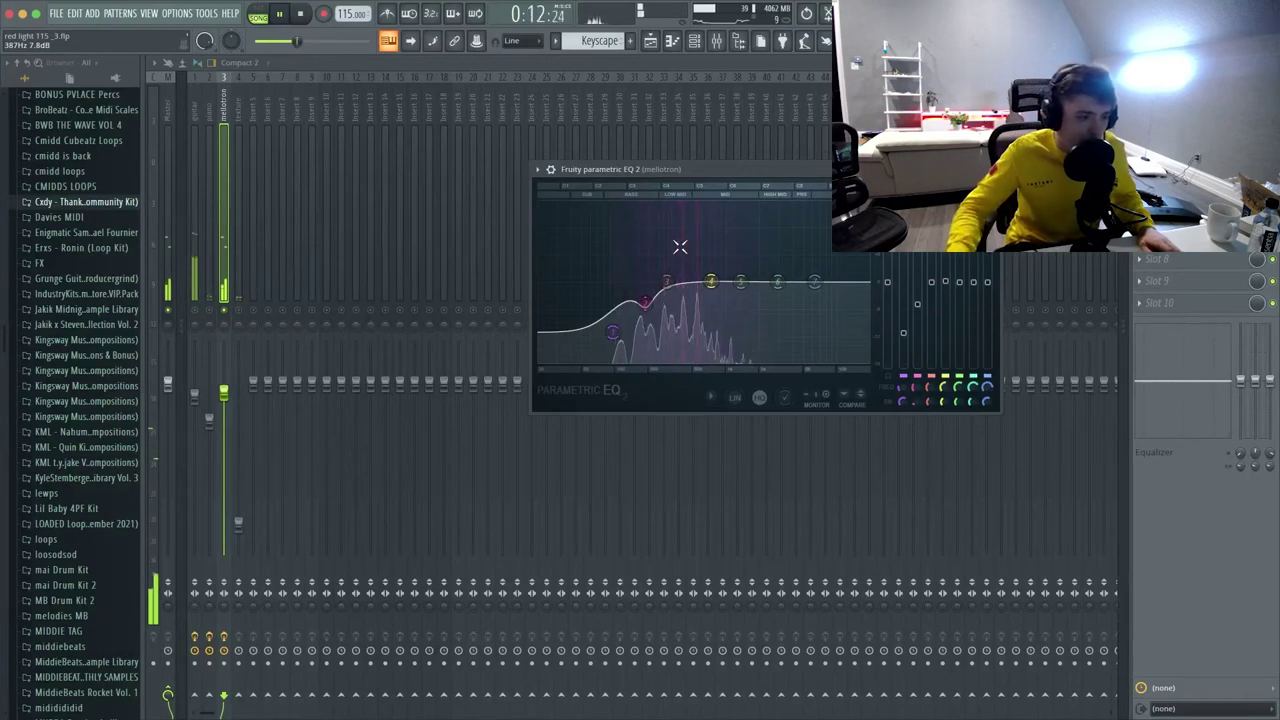
pyautogui.moveTo(713, 285)
pyautogui.mouseDown()
pyautogui.moveTo(691, 285)
pyautogui.moveTo(704, 282)
pyautogui.mouseUp()
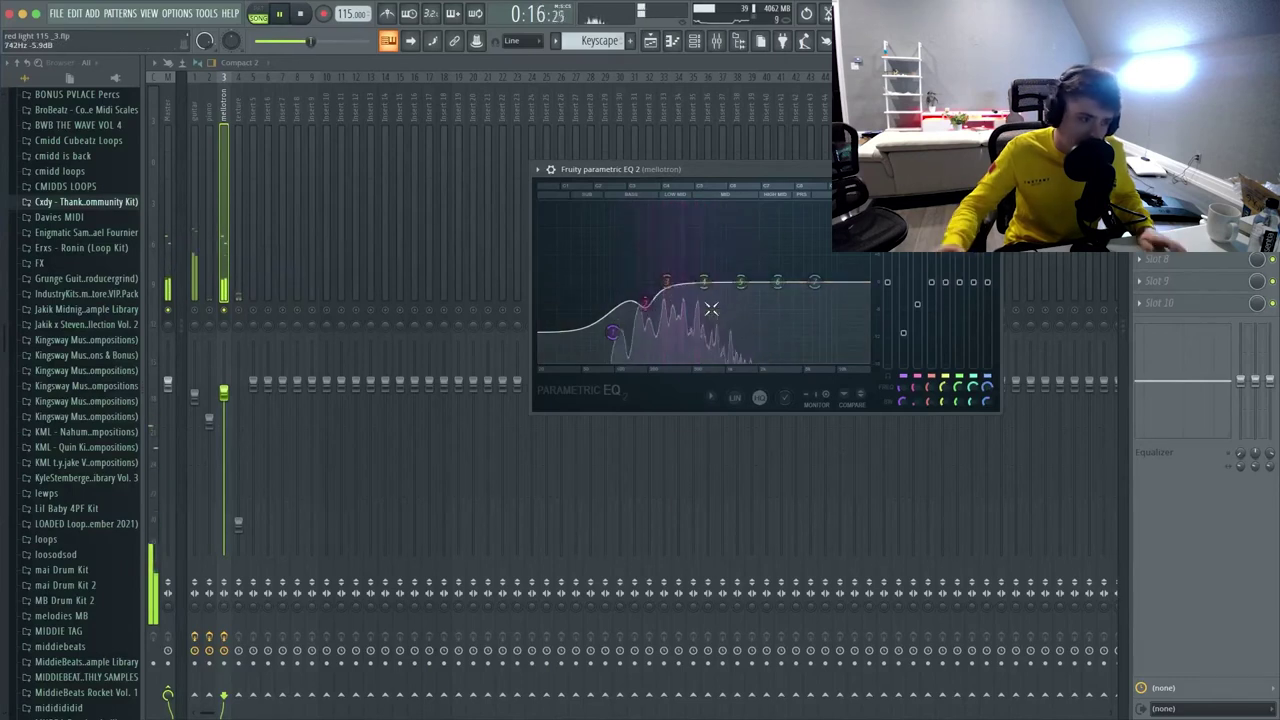
pyautogui.press('space')
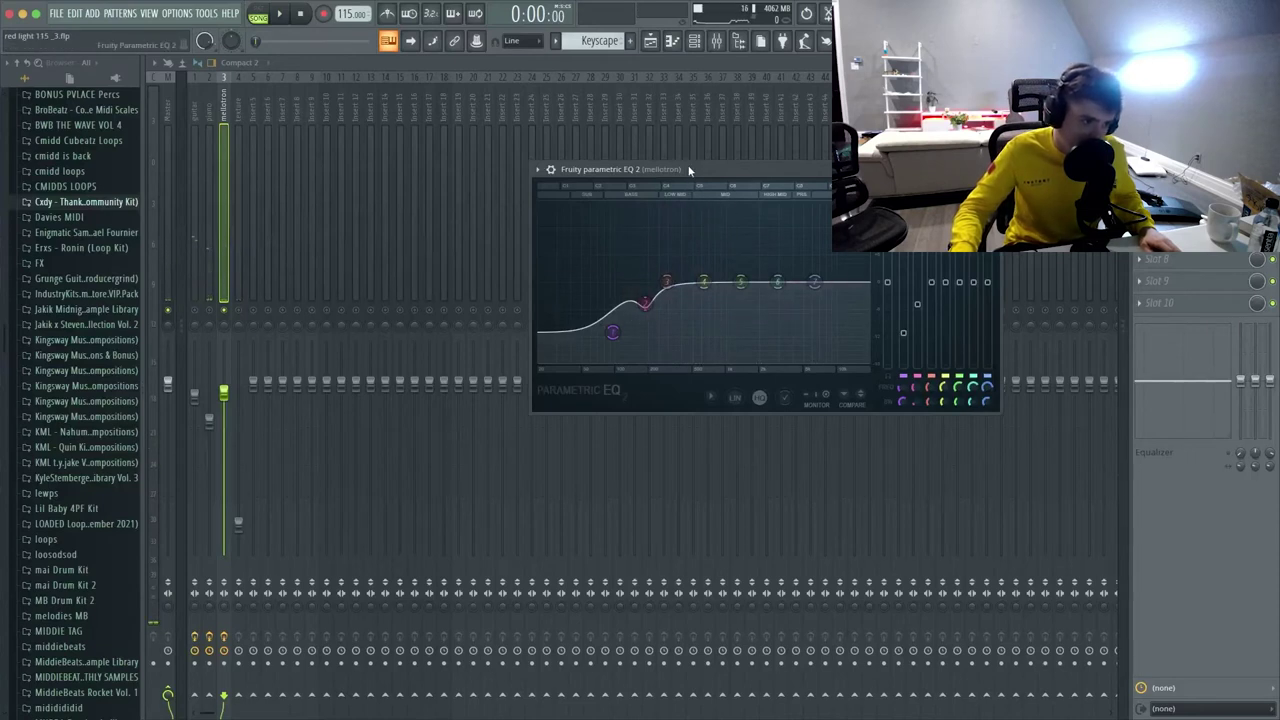
pyautogui.moveTo(688, 169)
pyautogui.mouseDown()
pyautogui.moveTo(633, 161)
pyautogui.moveTo(651, 187)
pyautogui.moveTo(677, 191)
pyautogui.mouseUp()
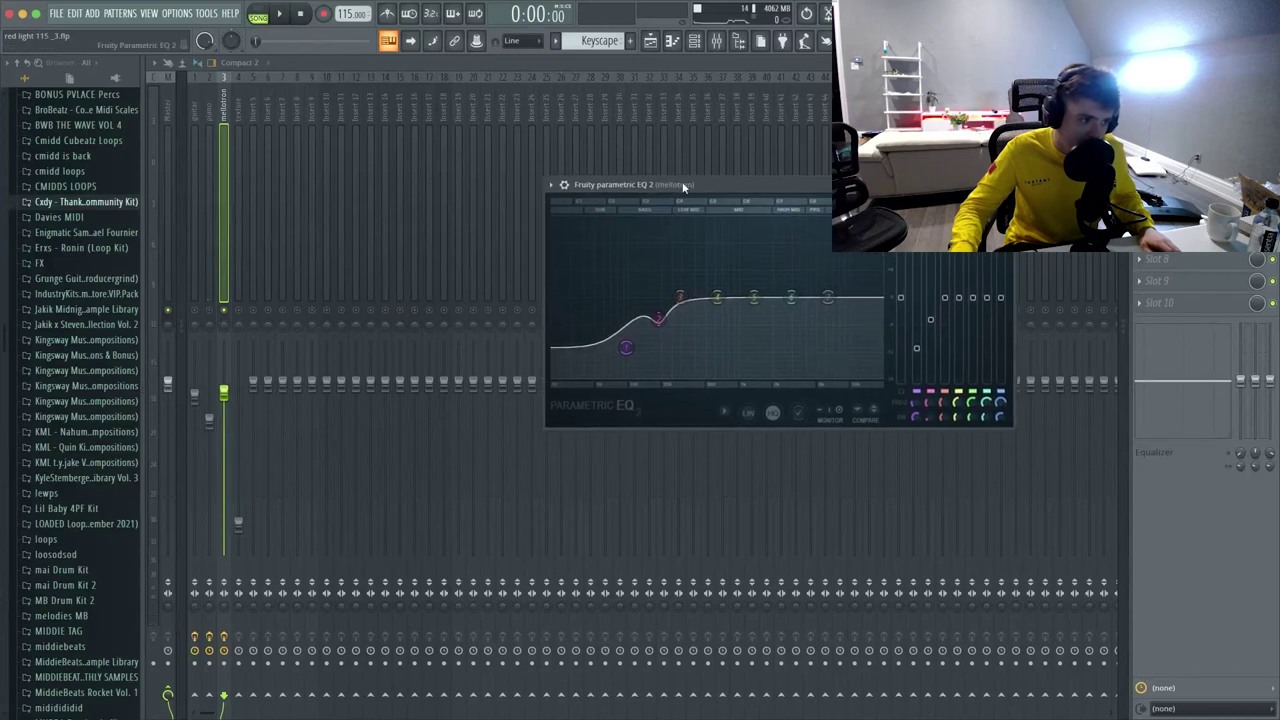
pyautogui.click(1004, 185)
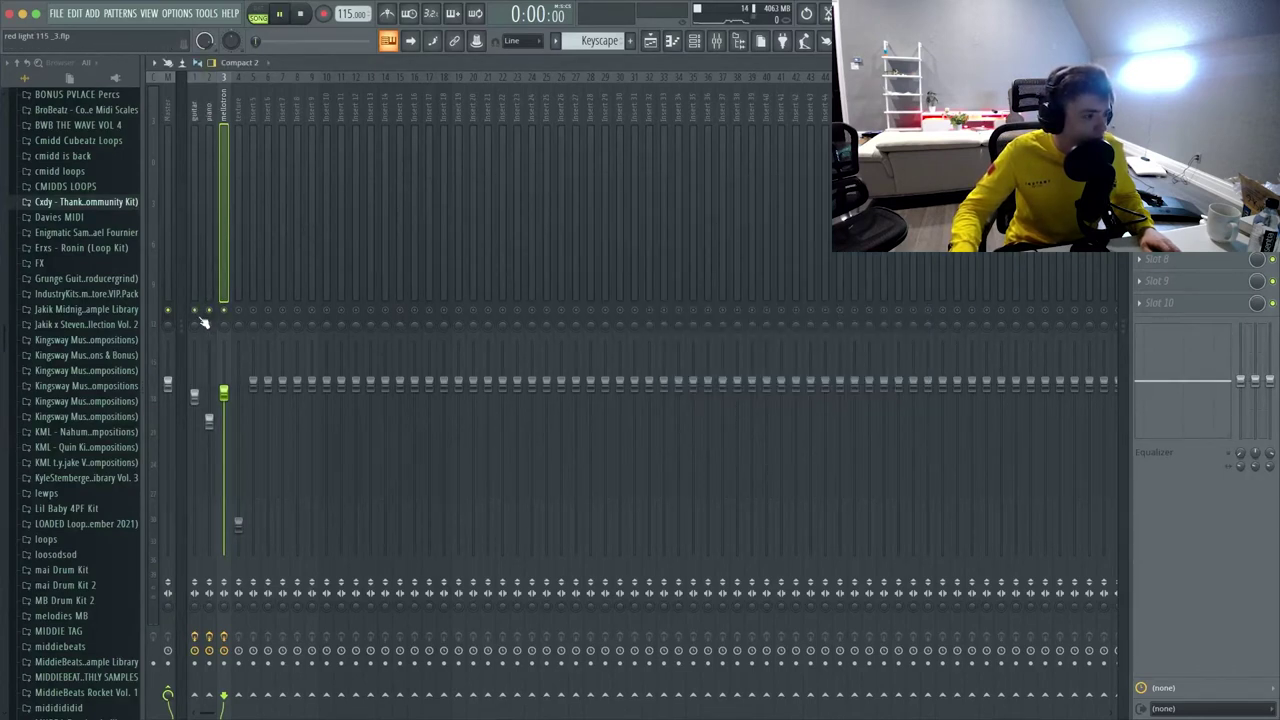
# - Place Pattern 4 as a four-bar clip at the start of playlist Track 7, and duplicate it twice
pyautogui.click(656, 44)
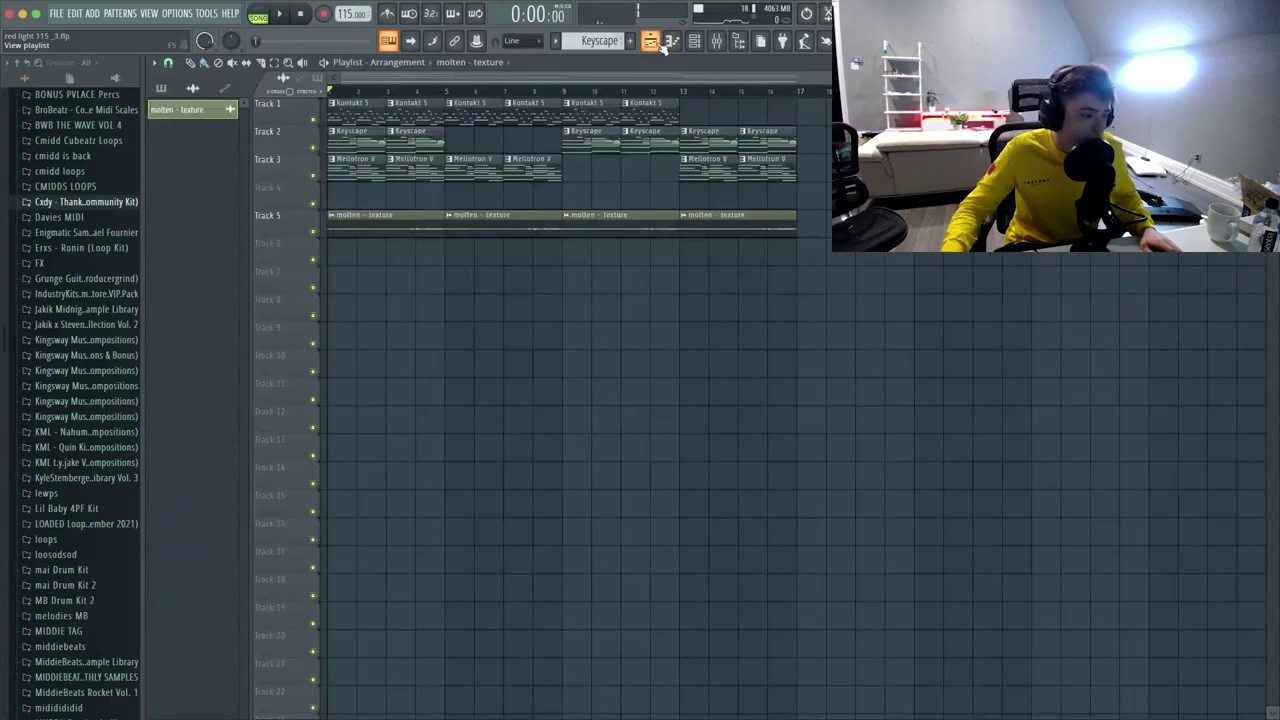
pyautogui.click(630, 40)
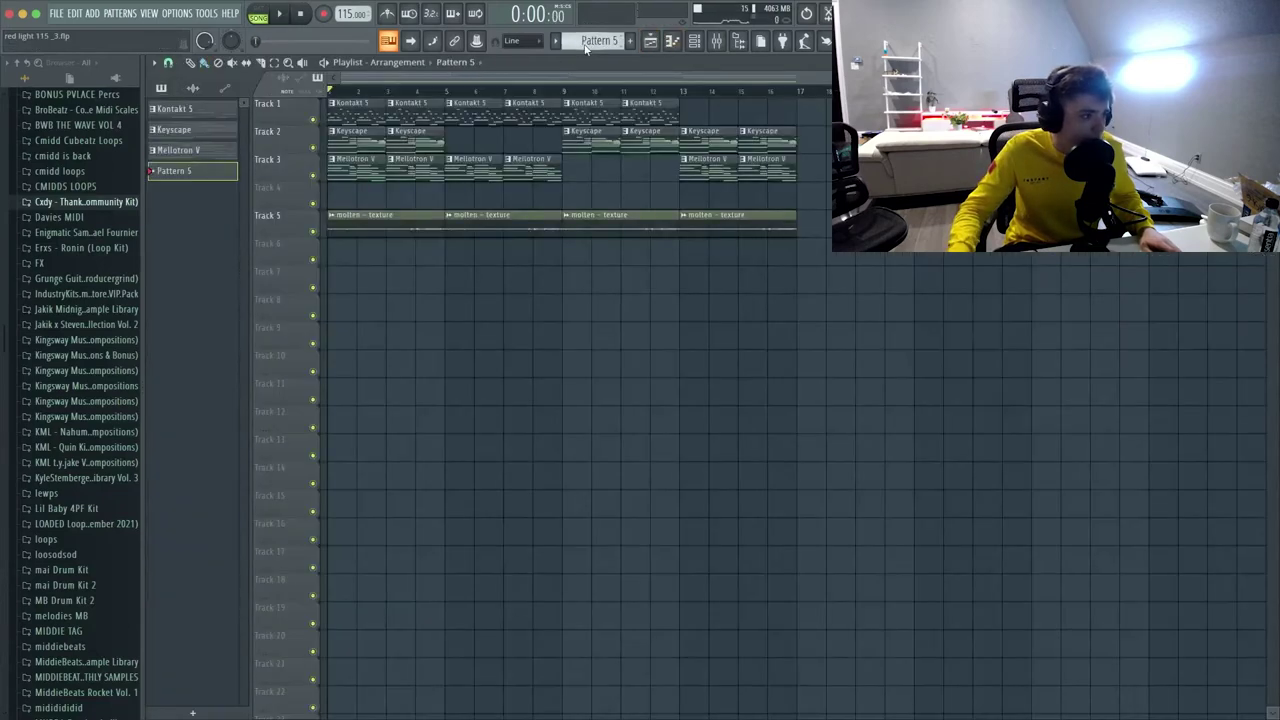
pyautogui.scroll(-1, 586, 45)
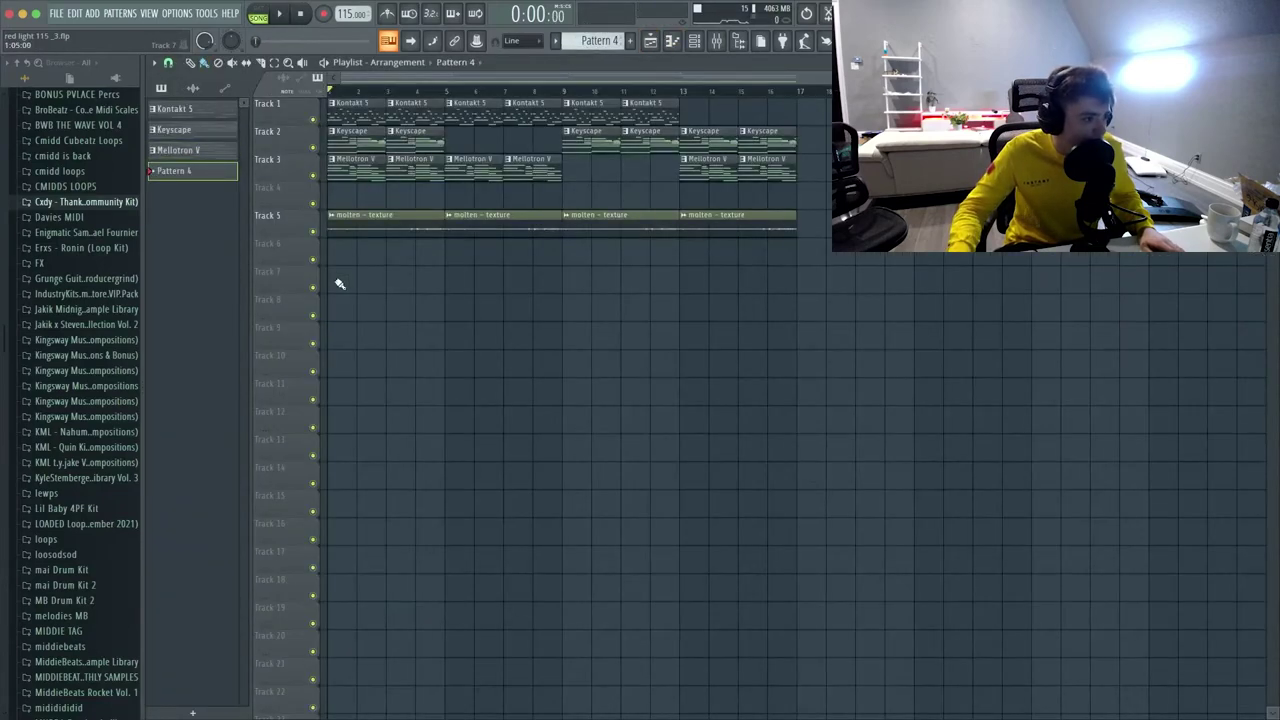
pyautogui.moveTo(340, 284); pyautogui.dragTo(433, 288)
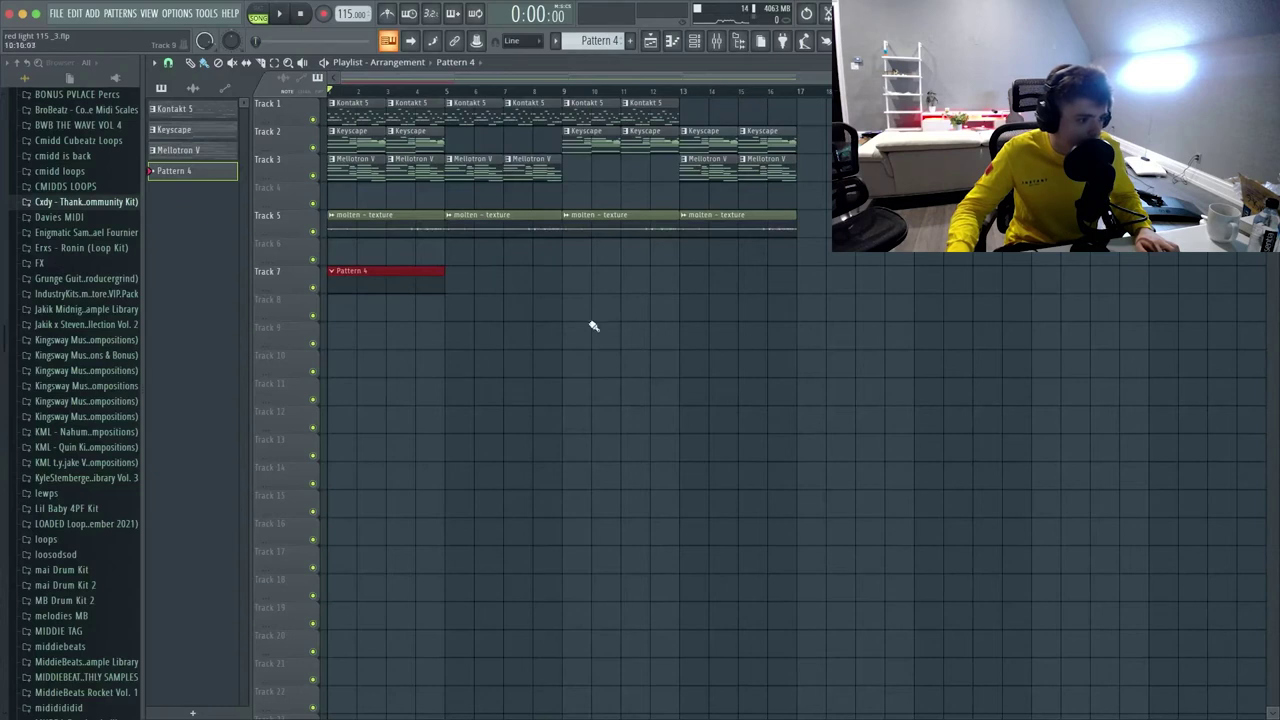
pyautogui.moveTo(438, 288)
pyautogui.mouseDown()
pyautogui.moveTo(562, 284)
pyautogui.moveTo(438, 286)
pyautogui.mouseUp()
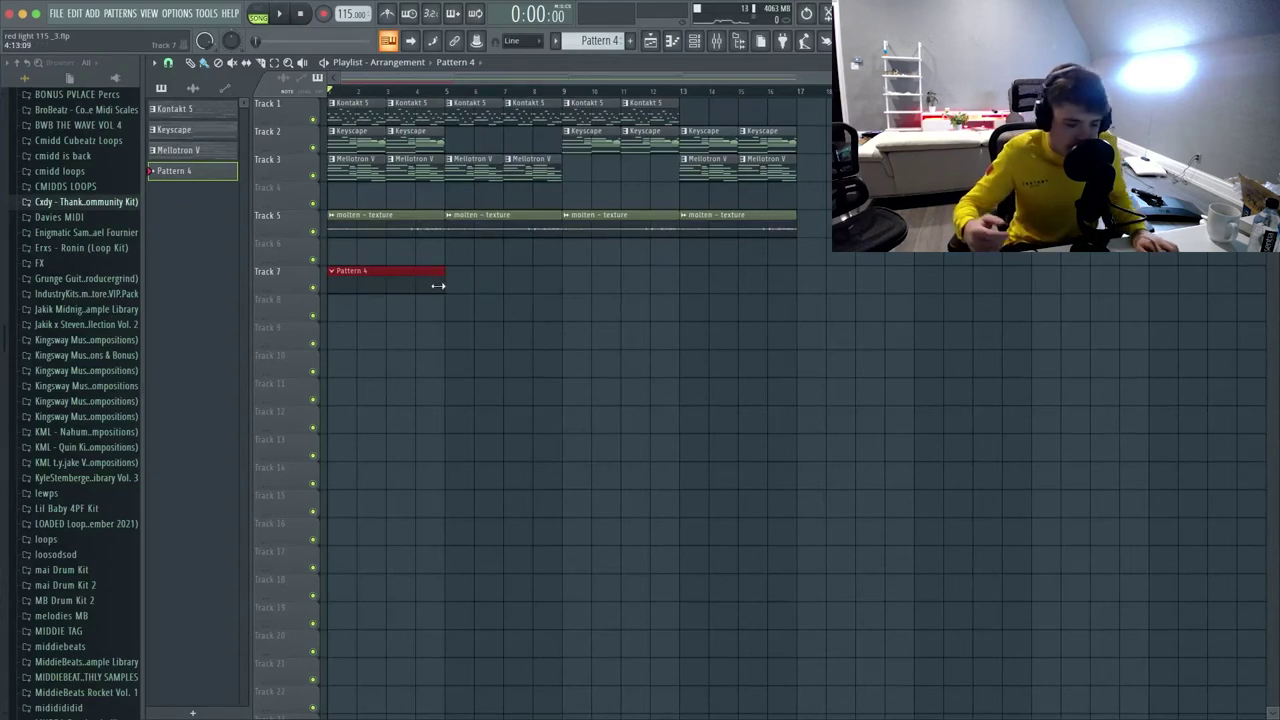
pyautogui.hotkey('ctrl', 'b')
pyautogui.hotkey('ctrl', 'b')
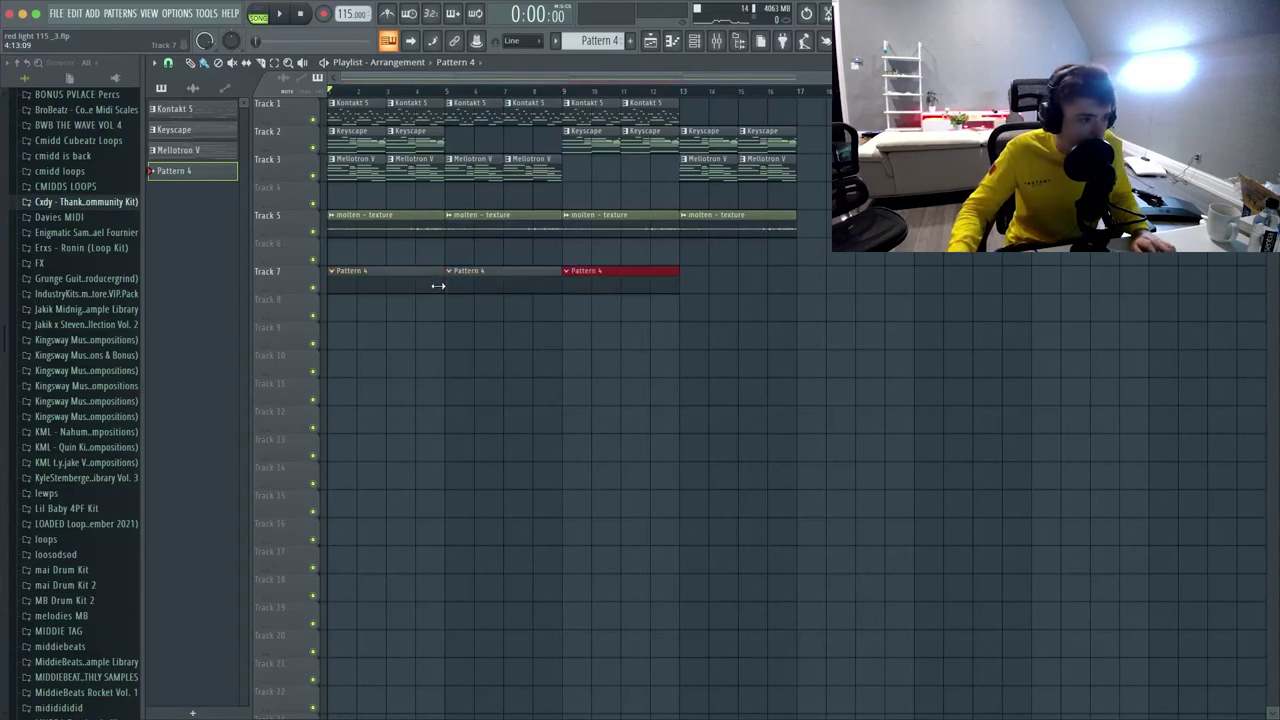
# - Find the MiddieBeats Rocket Vol. 1 kit among the sample folders and expand it
pyautogui.scroll(-5, 100, 312)
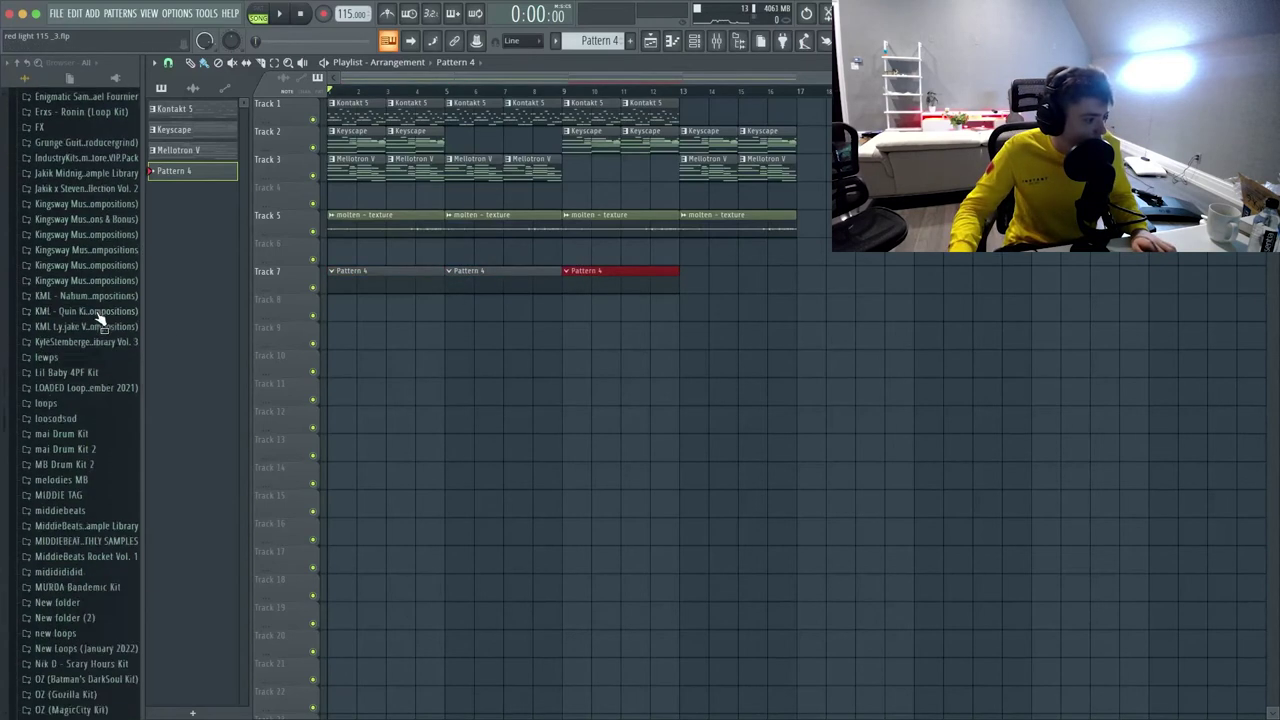
pyautogui.scroll(-3, 100, 317)
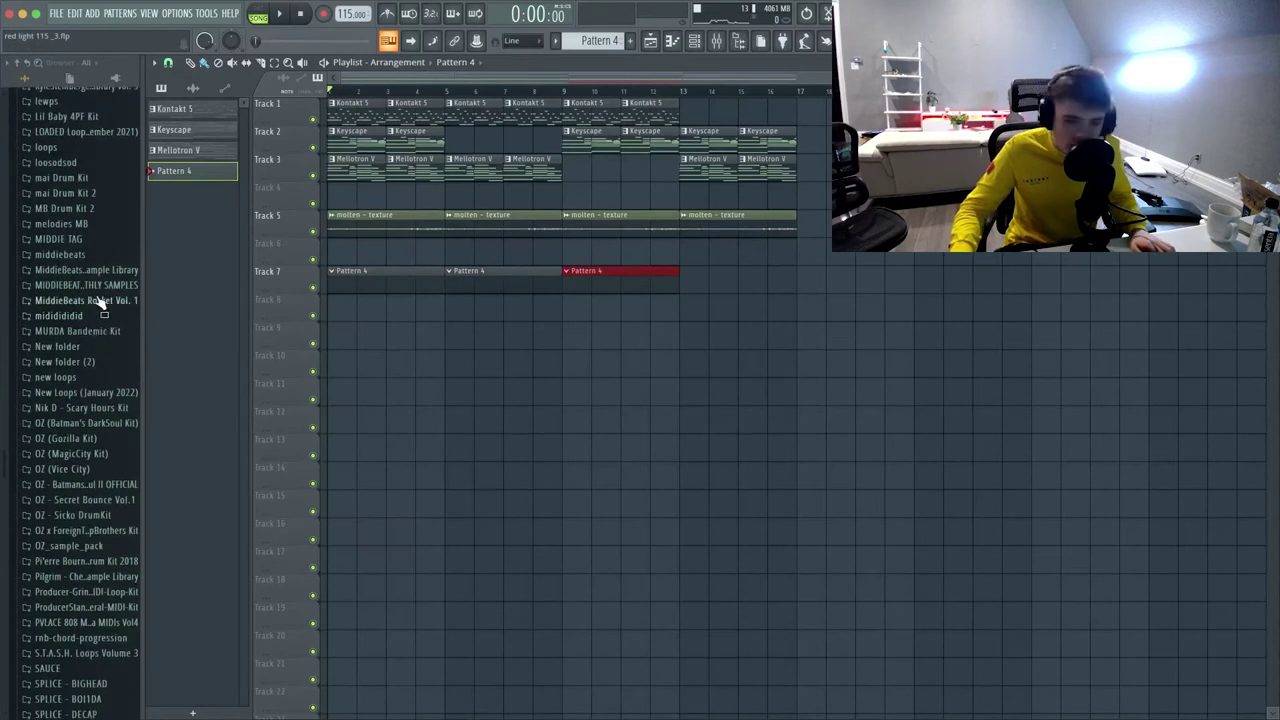
pyautogui.scroll(-1, 101, 300)
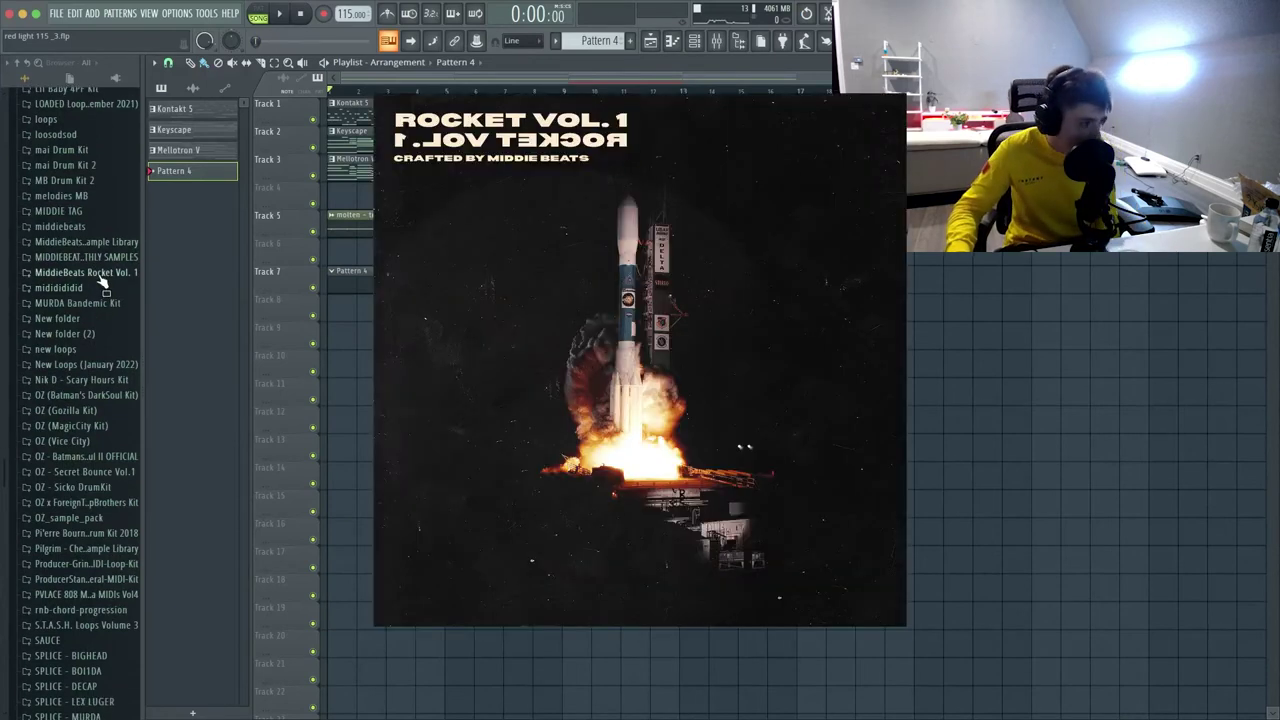
pyautogui.click(90, 272)
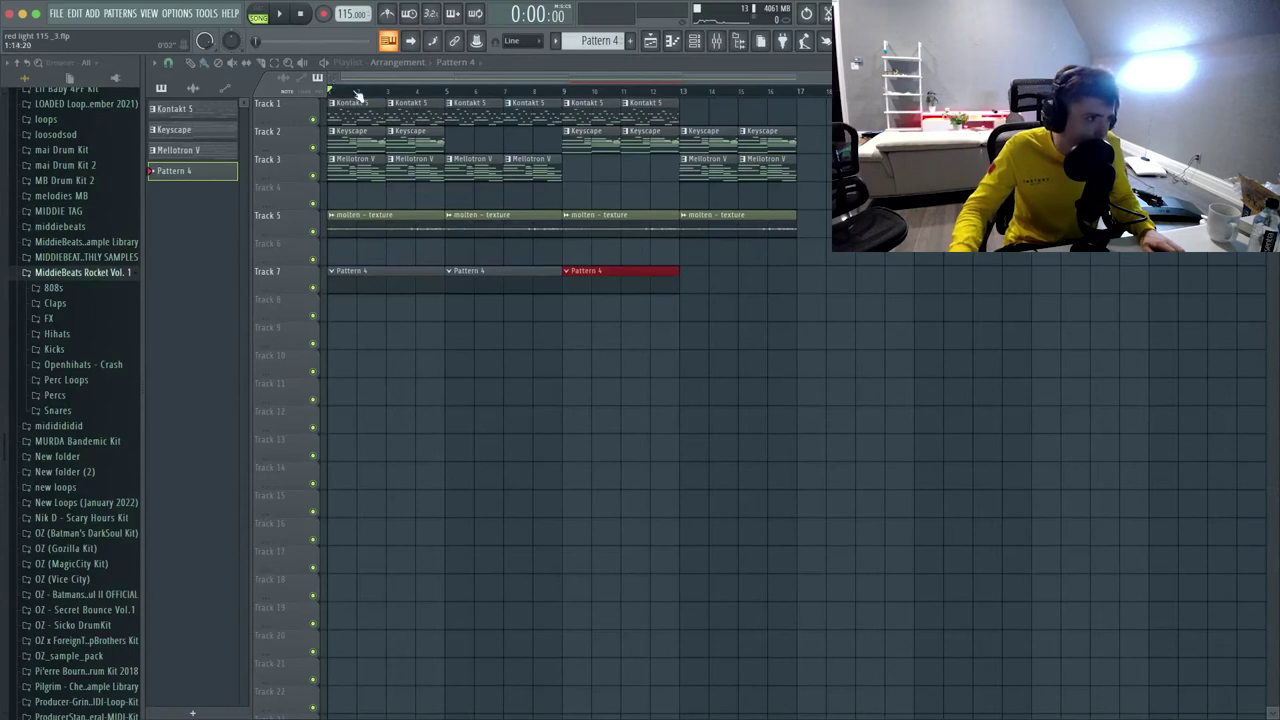
# - Open the first Kontakt 5 clip's notes in the piano roll and choose 1/3 step snapping
pyautogui.doubleClick(353, 110)
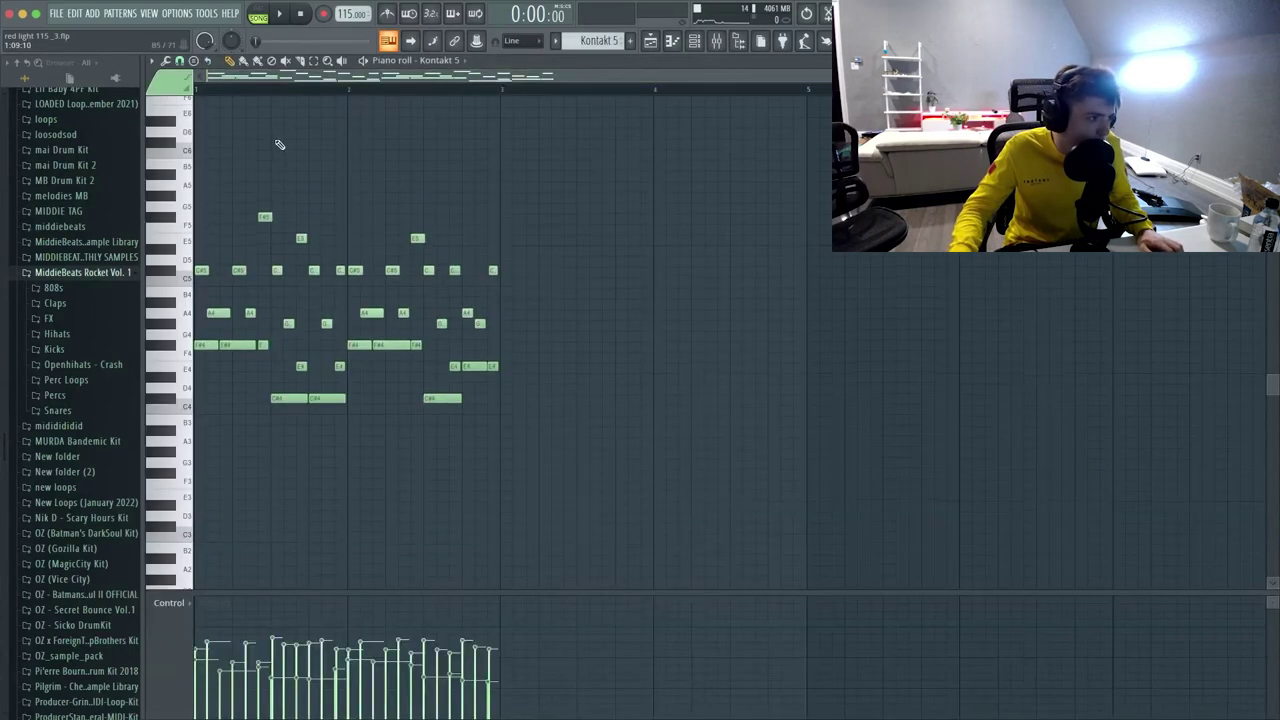
pyautogui.scroll(1, 280, 145)
pyautogui.scroll(2, 271, 86)
pyautogui.scroll(-1, 239, 183)
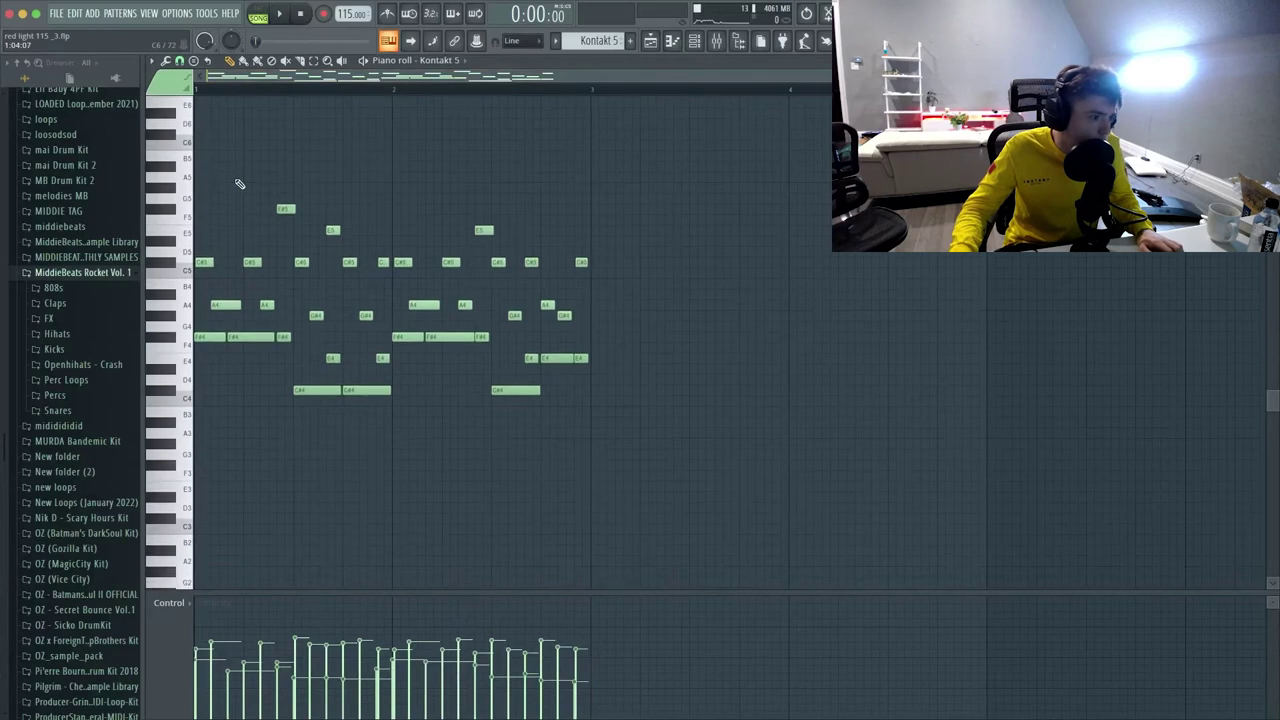
pyautogui.click(181, 62)
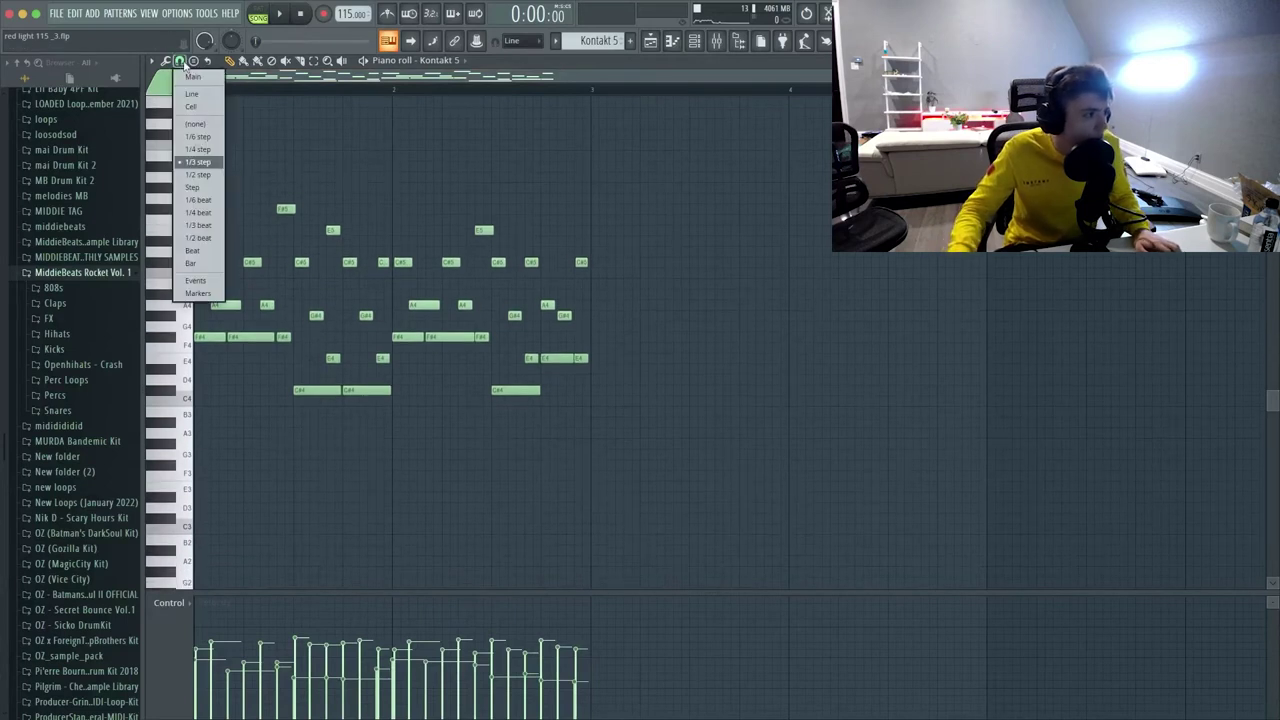
pyautogui.click(198, 163)
pyautogui.scroll(1, 195, 95)
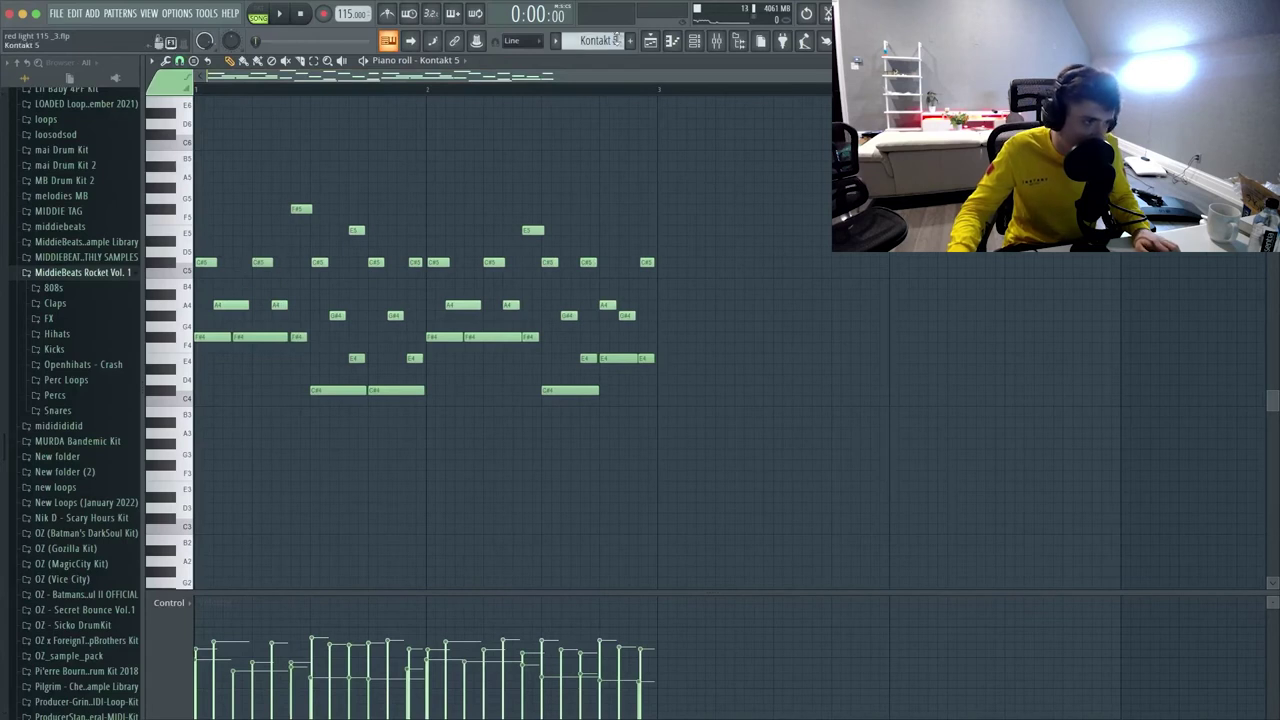
# - Solo the Kontakt 5 channel in the channel rack, play its melody briefly, and stop playback
pyautogui.click(694, 40)
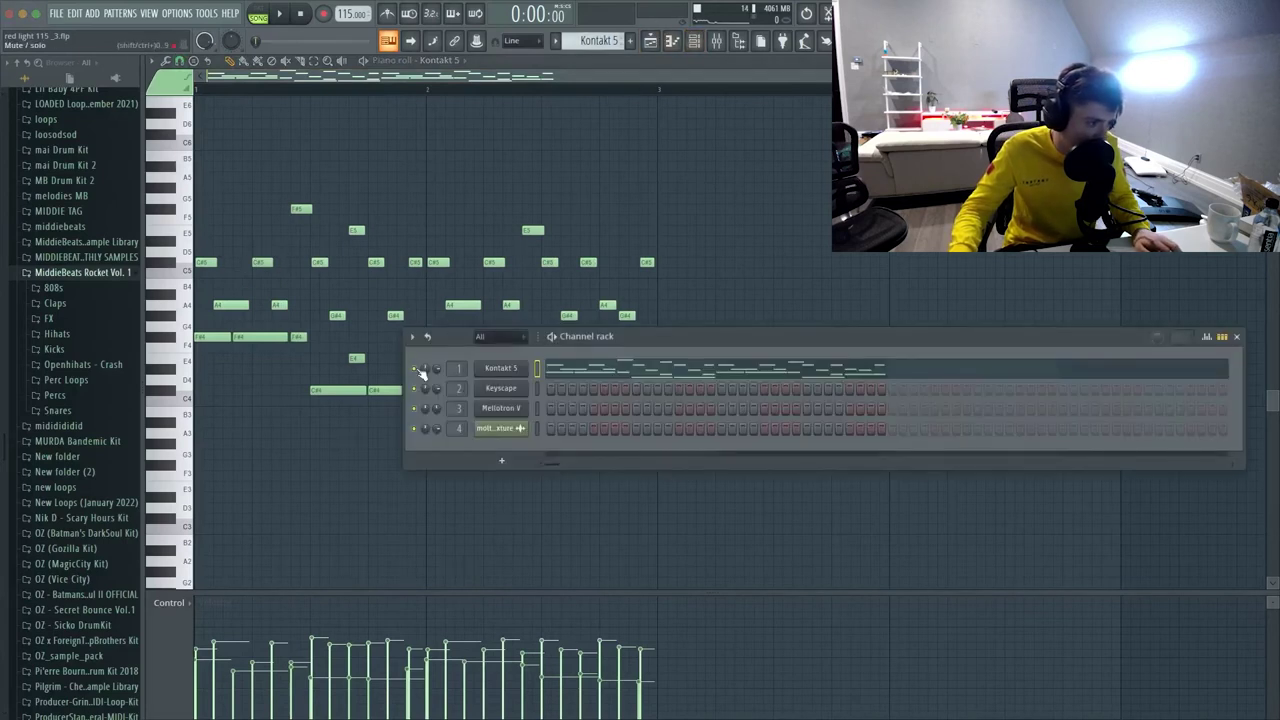
pyautogui.press('space')
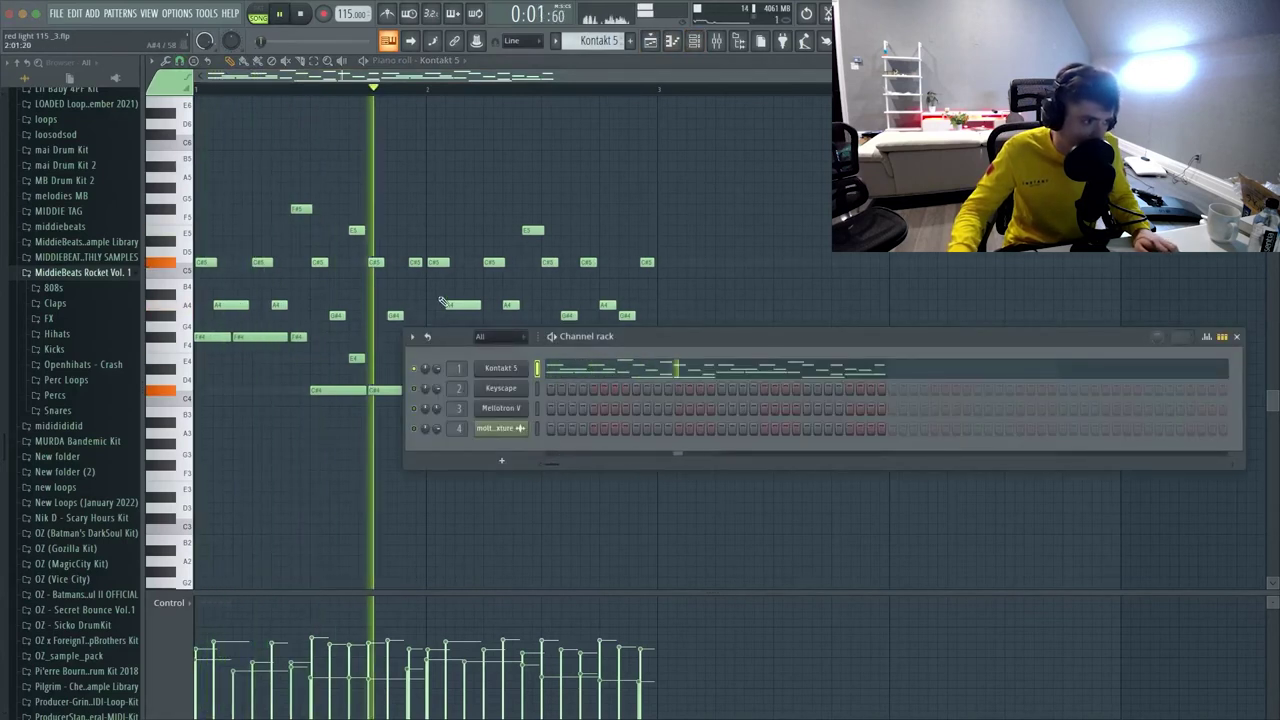
pyautogui.press('space')
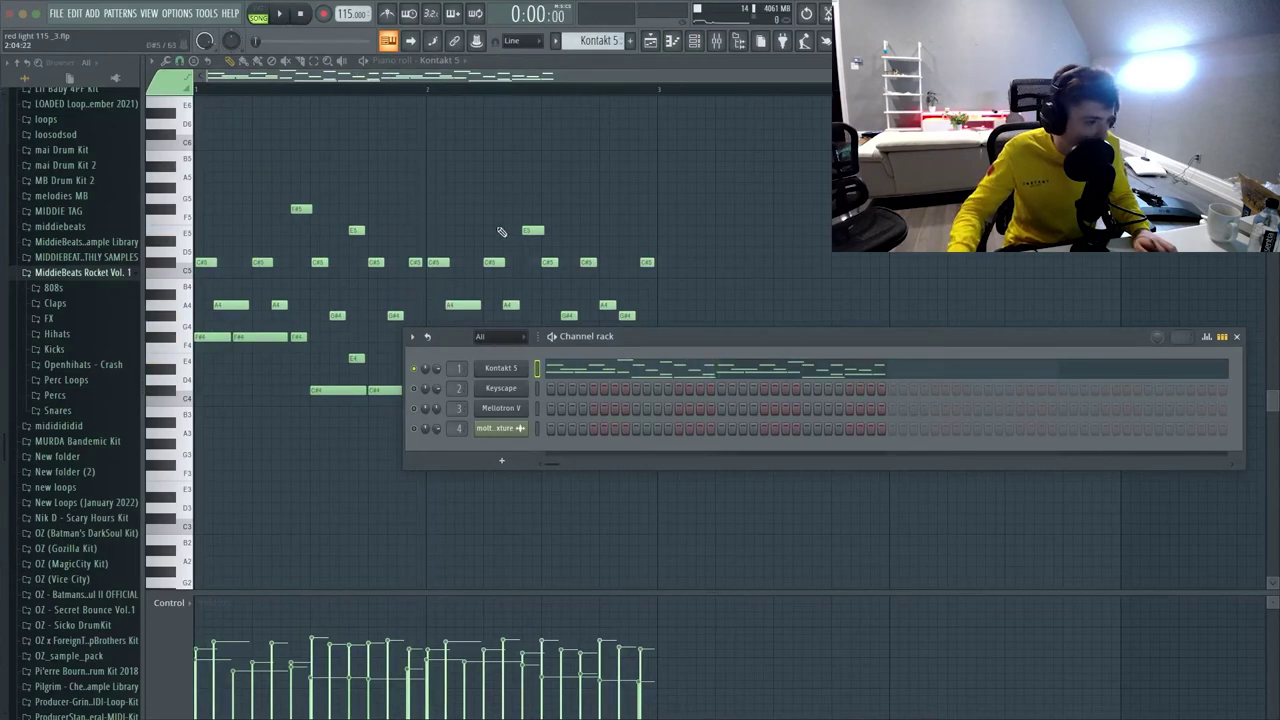
# - Return to the playlist, select the Keyscape pattern, and unmute all channels in the channel rack
pyautogui.click(663, 40)
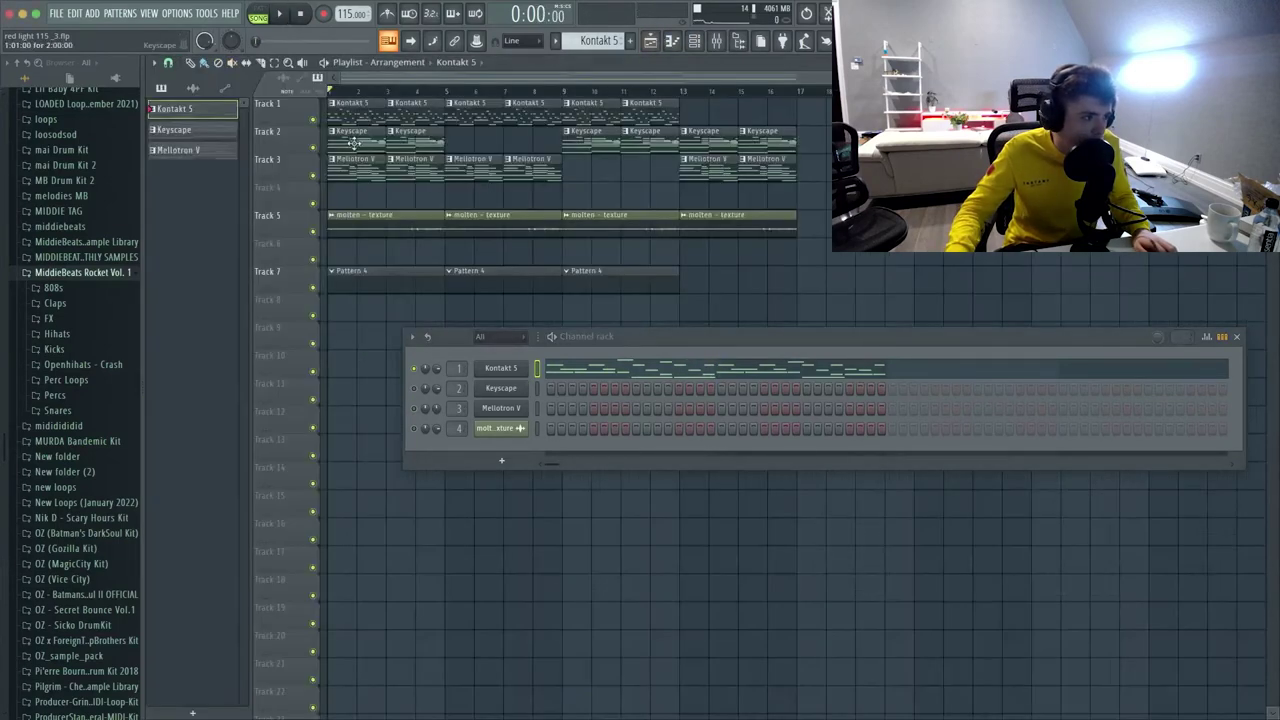
pyautogui.doubleClick(355, 140)
pyautogui.click(651, 40)
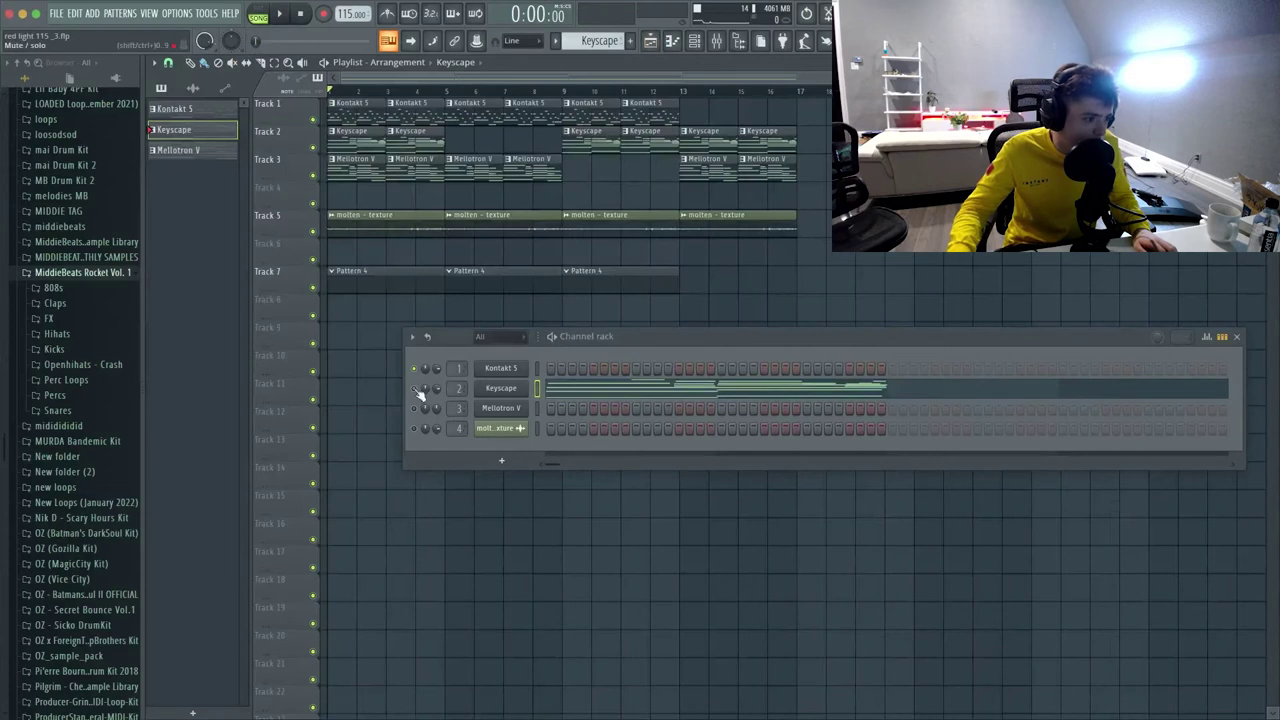
pyautogui.click(424, 433)
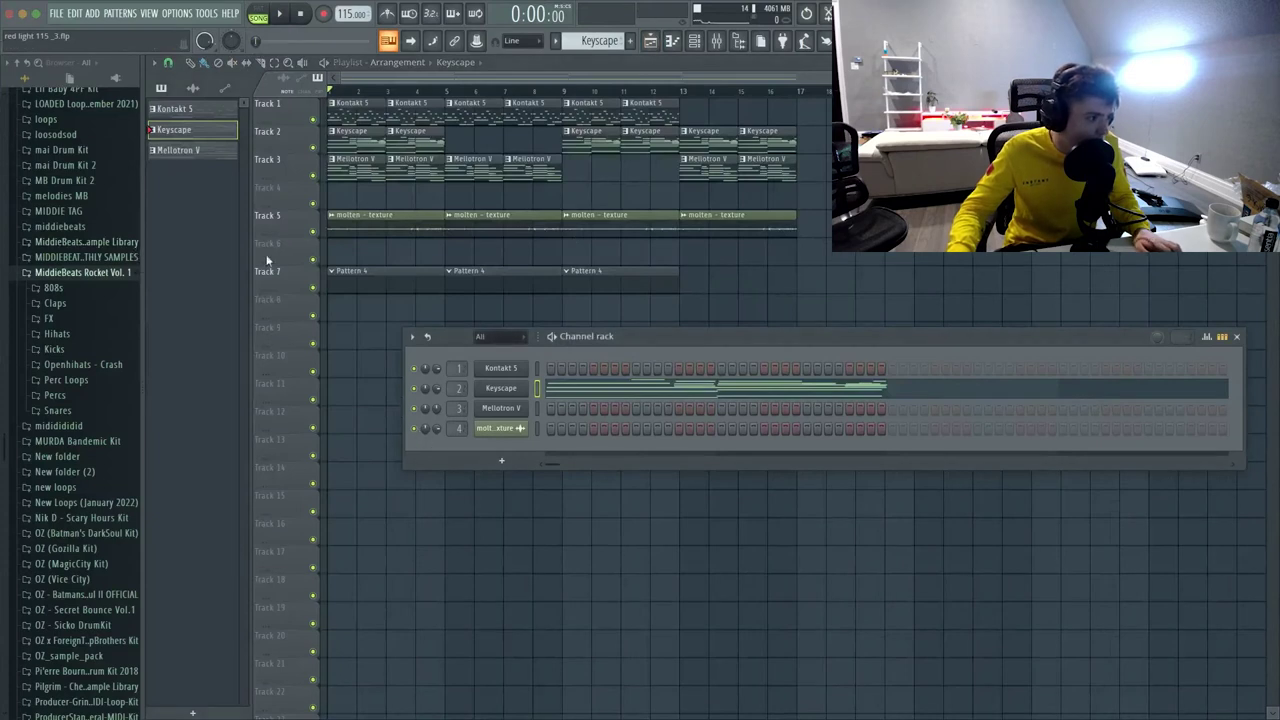
# - Select Pattern 4 and load Clap (Favorite) from the Rocket Vol. 1 kit's Claps folder as a new channel
pyautogui.click(368, 272)
pyautogui.click(58, 304)
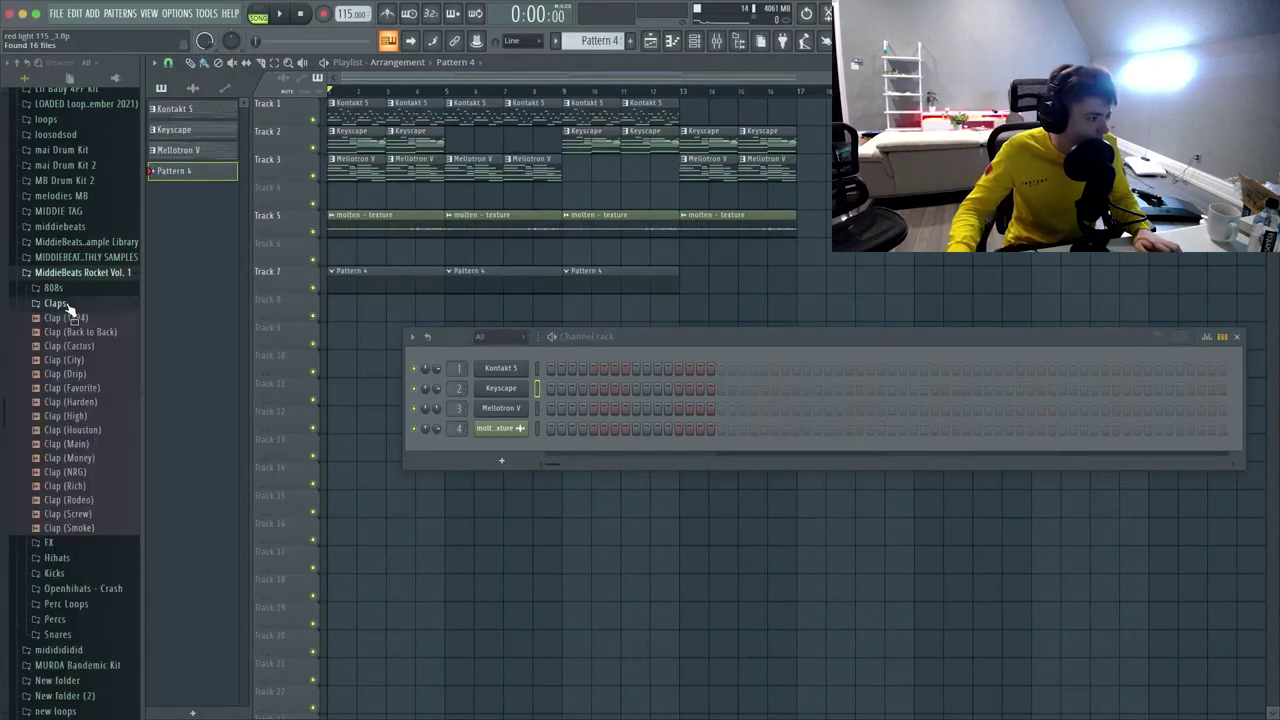
pyautogui.rightClick(98, 390)
pyautogui.click(140, 440)
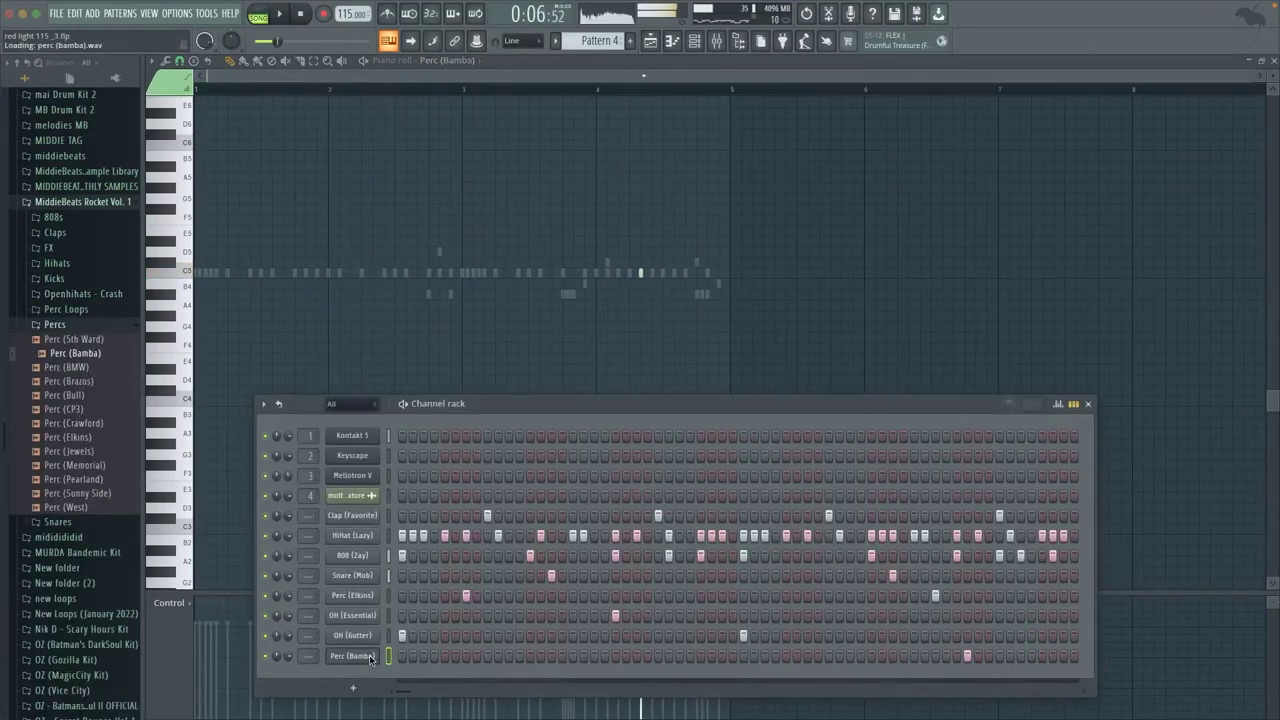
# - Play the arrangement in the playlist from the start with the Pattern 4 drums, and stop playback
pyautogui.click(1090, 406)
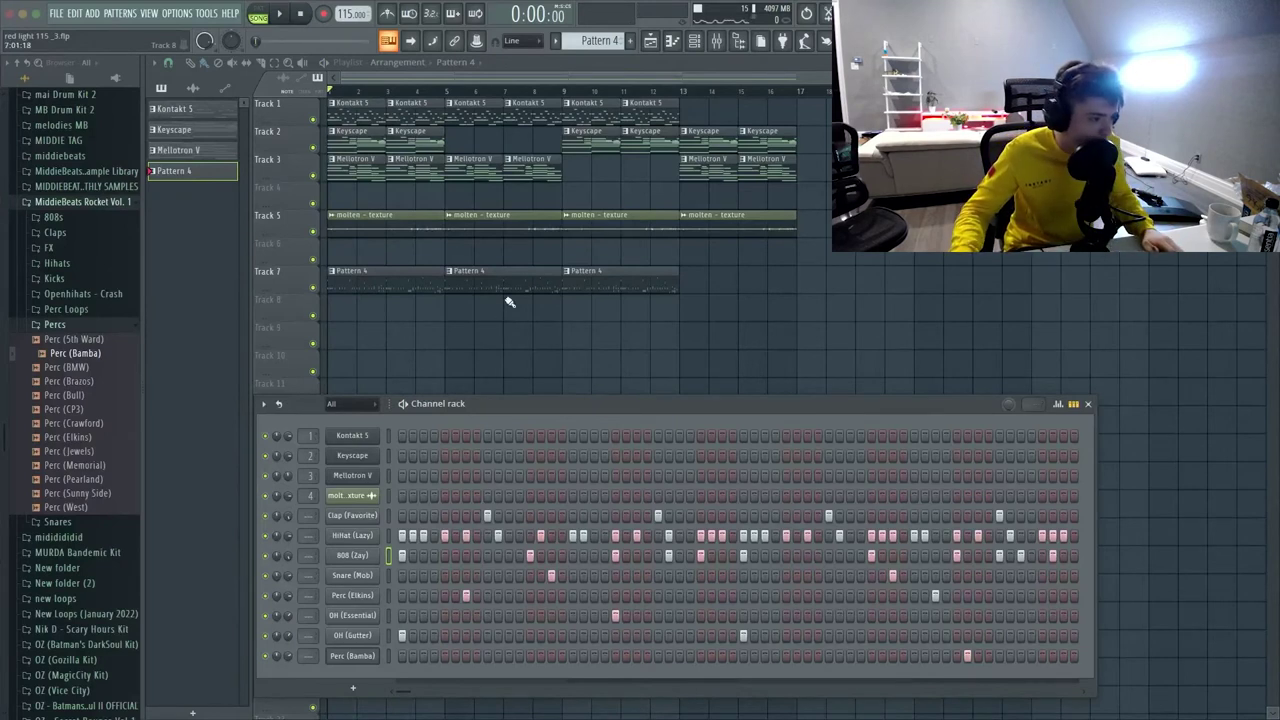
pyautogui.click(396, 80)
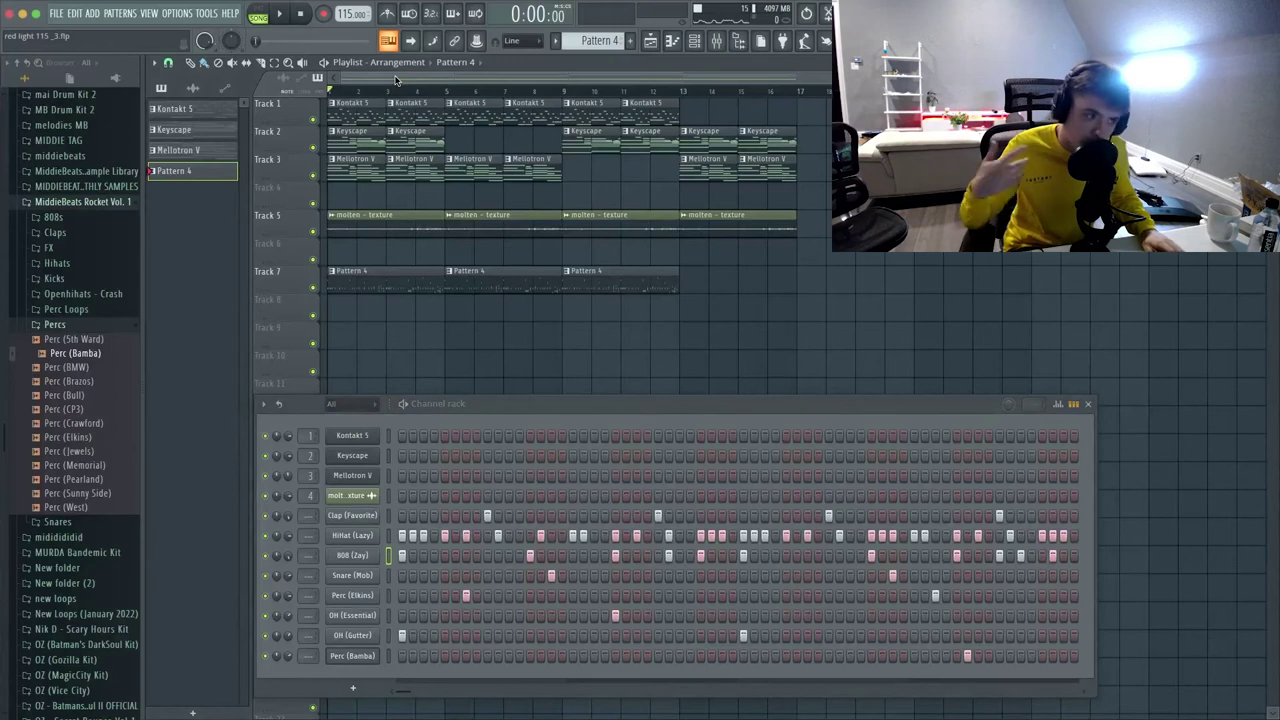
pyautogui.press('space')
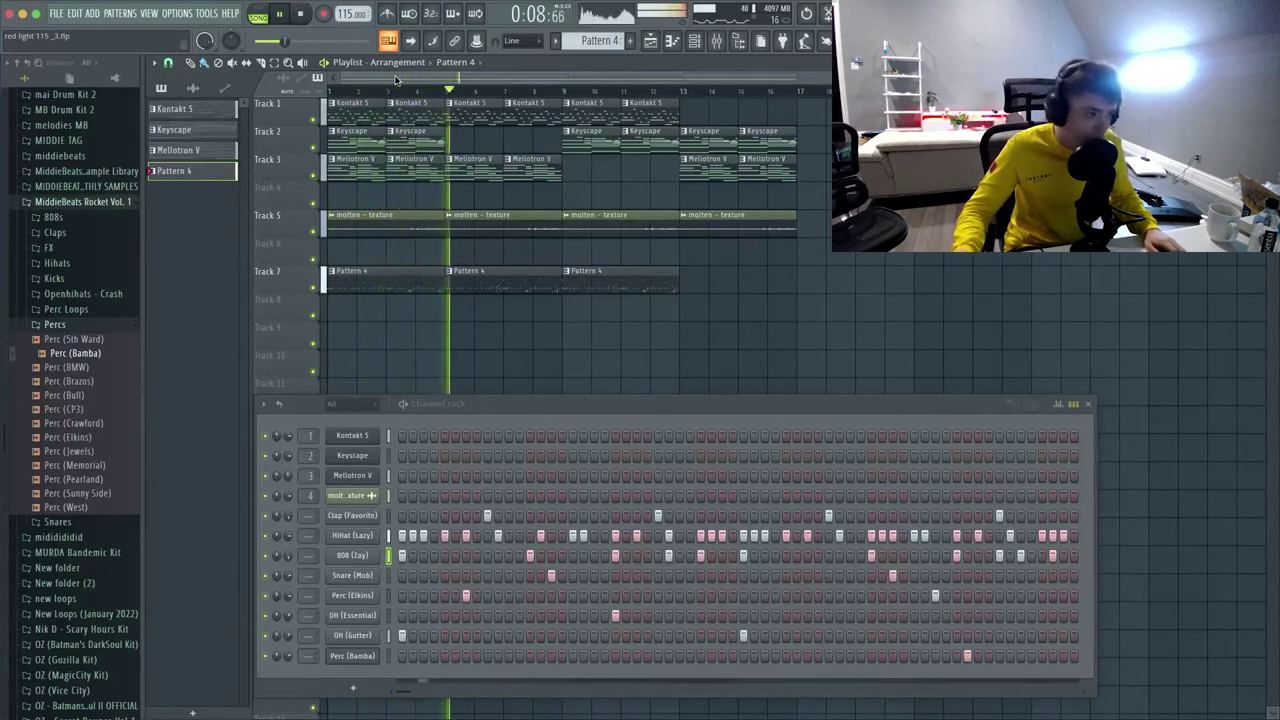
pyautogui.press('space')
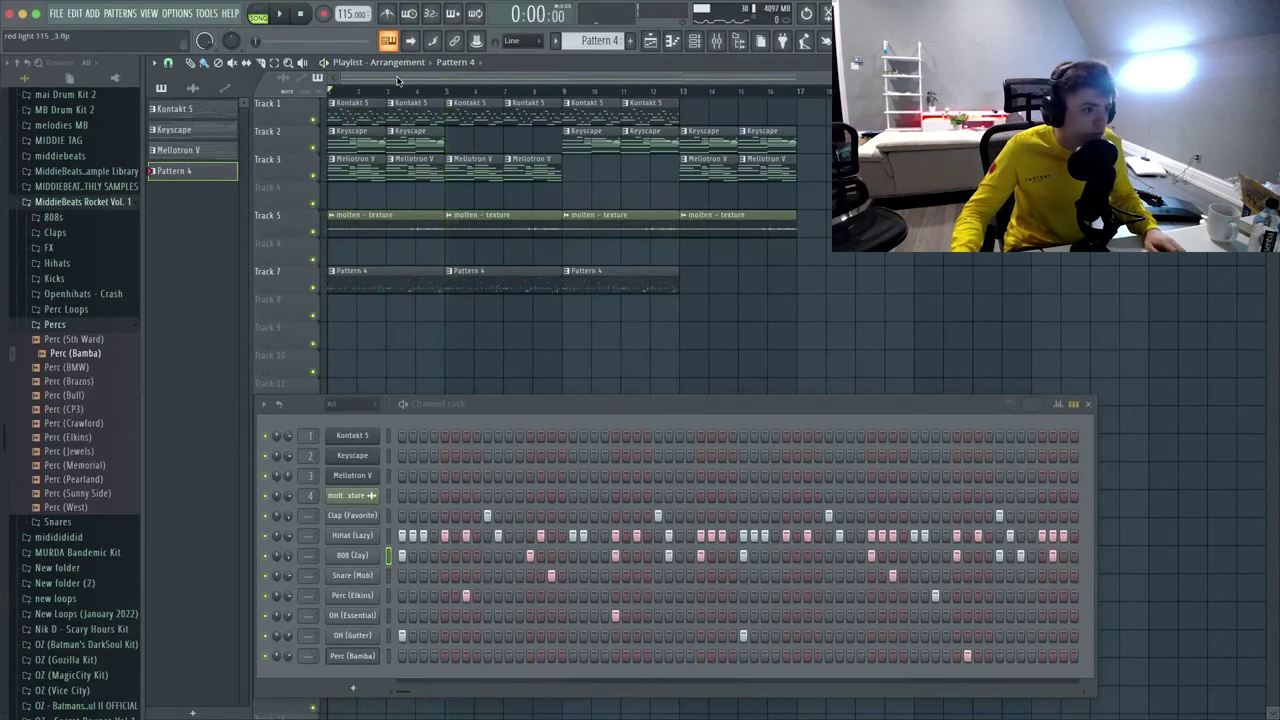
# - Add TR5 Classic Clipper to the master mixer track and set its slope to -1.5
pyautogui.click(716, 40)
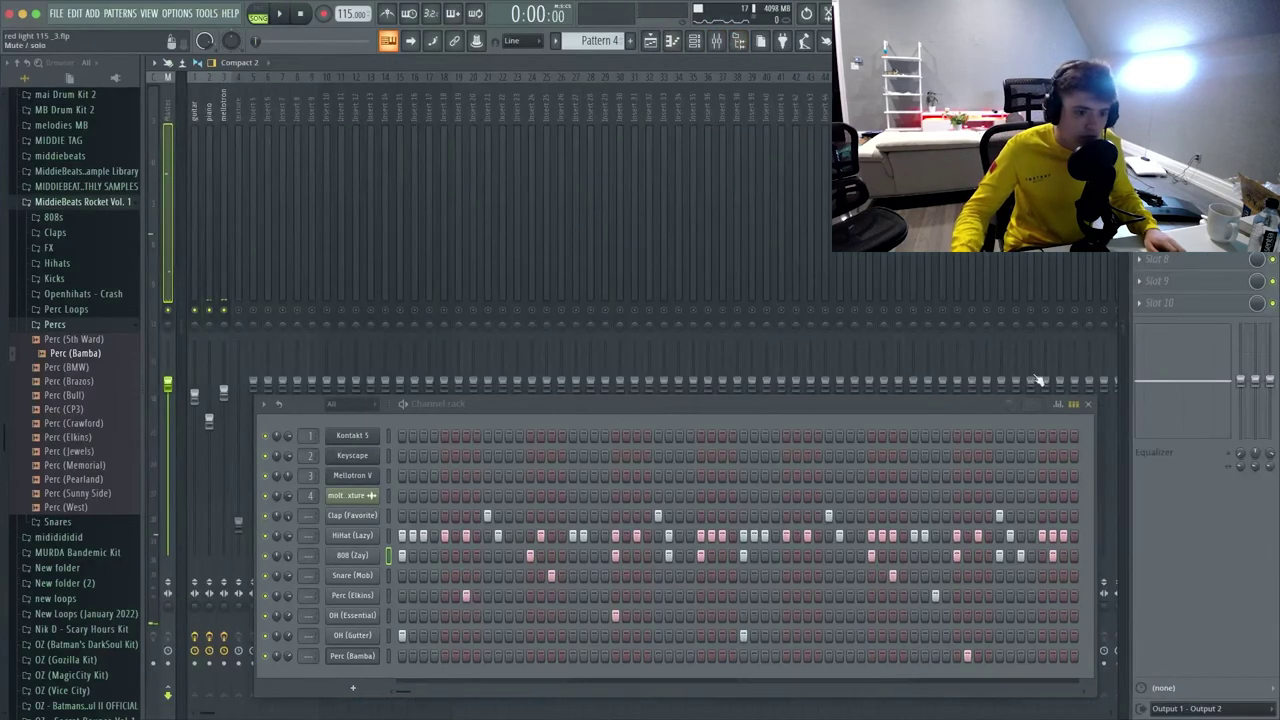
pyautogui.click(1091, 405)
pyautogui.click(1157, 259)
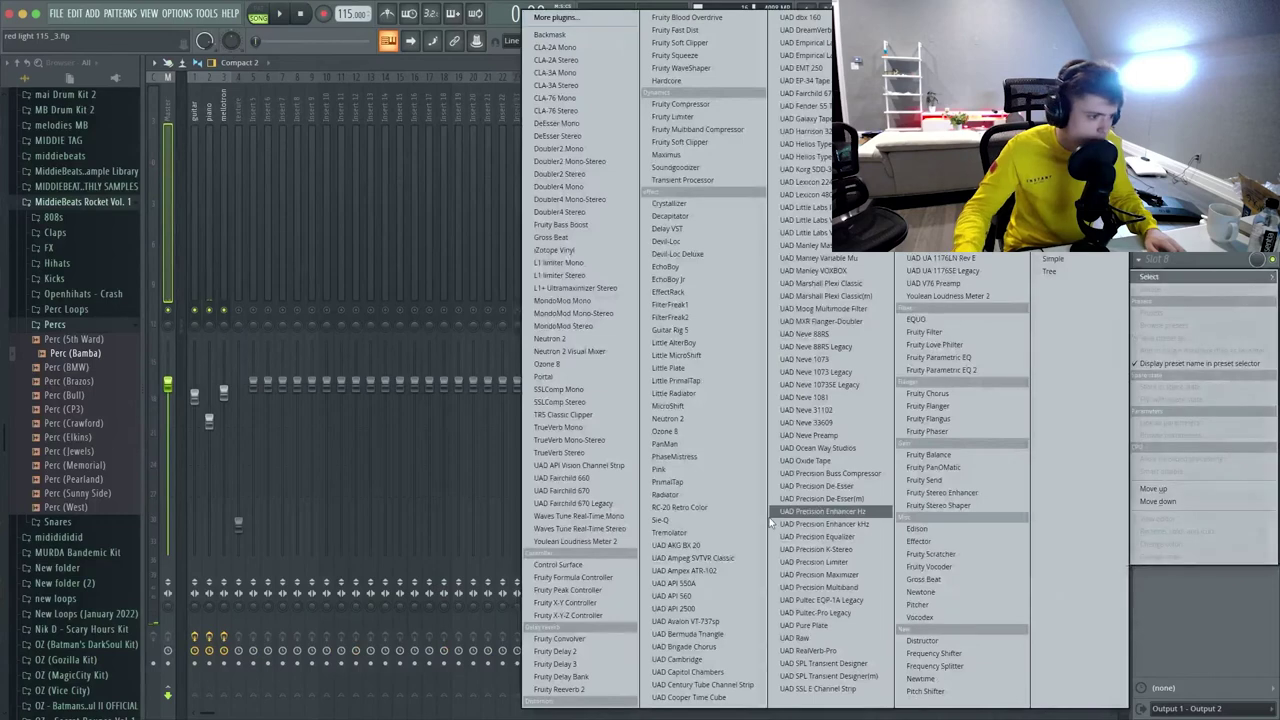
pyautogui.click(568, 416)
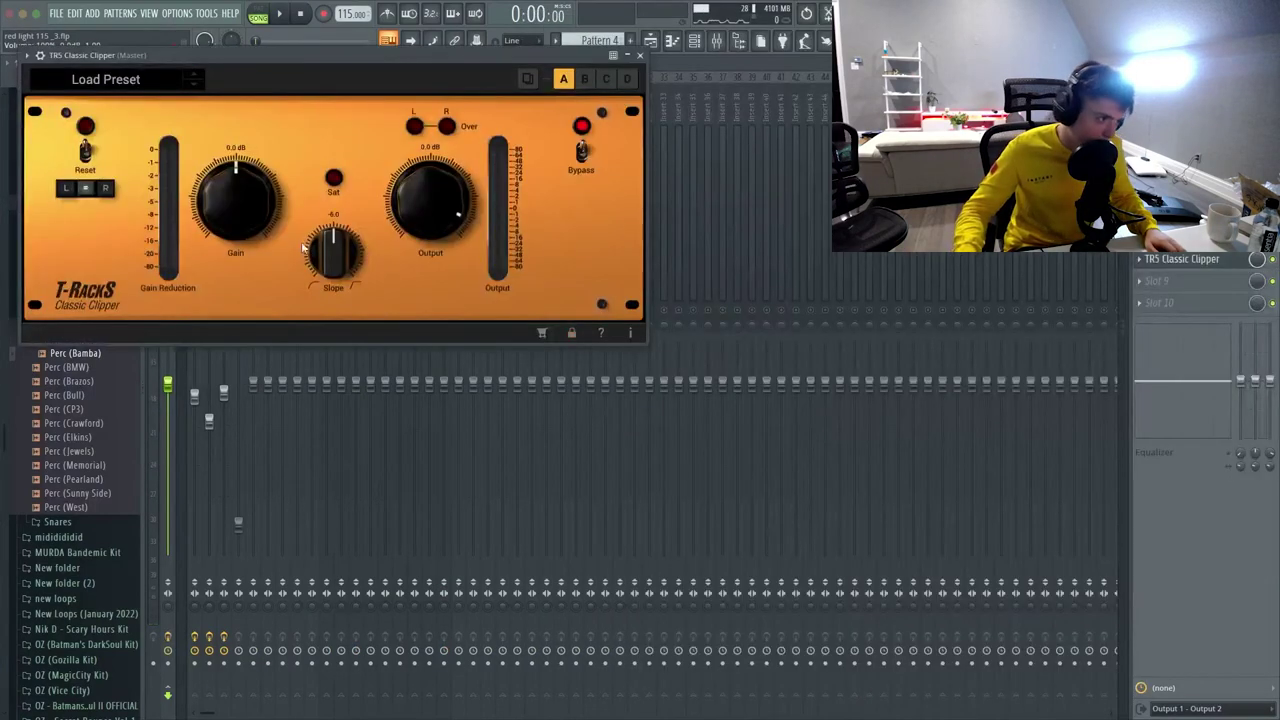
pyautogui.moveTo(330, 255); pyautogui.dragTo(333, 184)
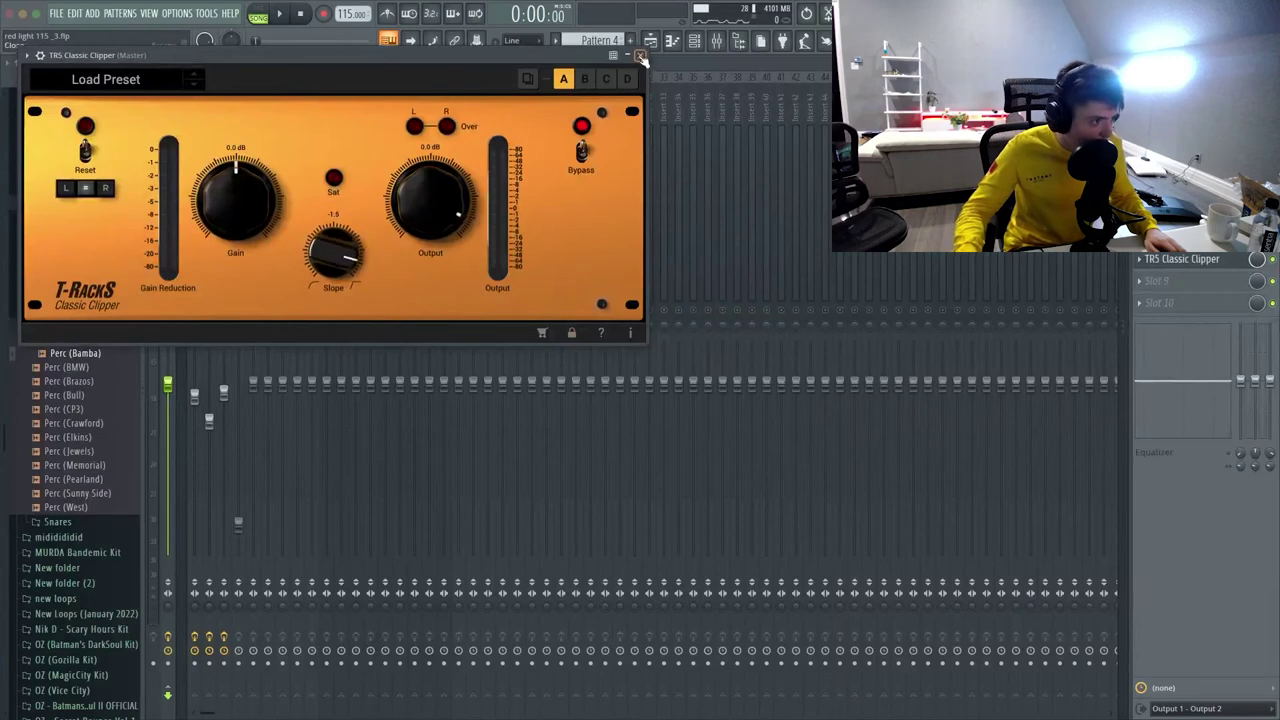
pyautogui.click(641, 56)
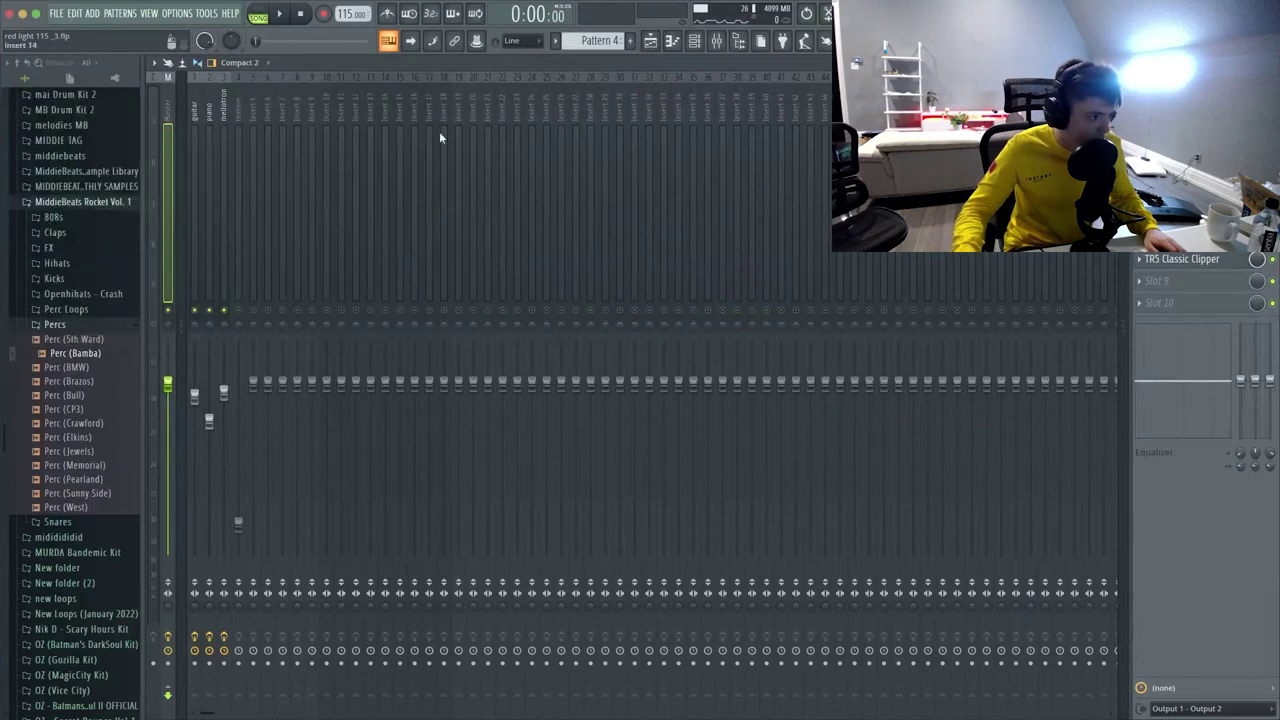
# - Load Fruity soft clipper on the master mixer track and close its window
pyautogui.click(1180, 258)
pyautogui.click(1138, 258)
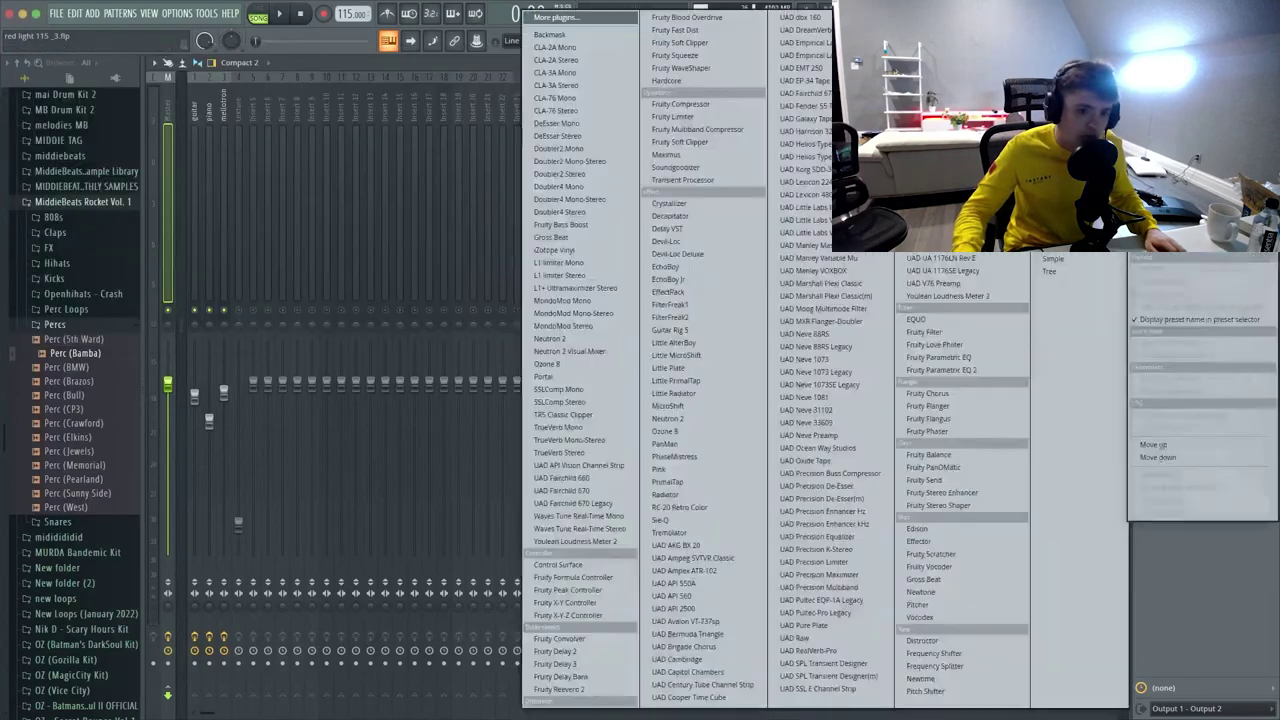
pyautogui.click(697, 142)
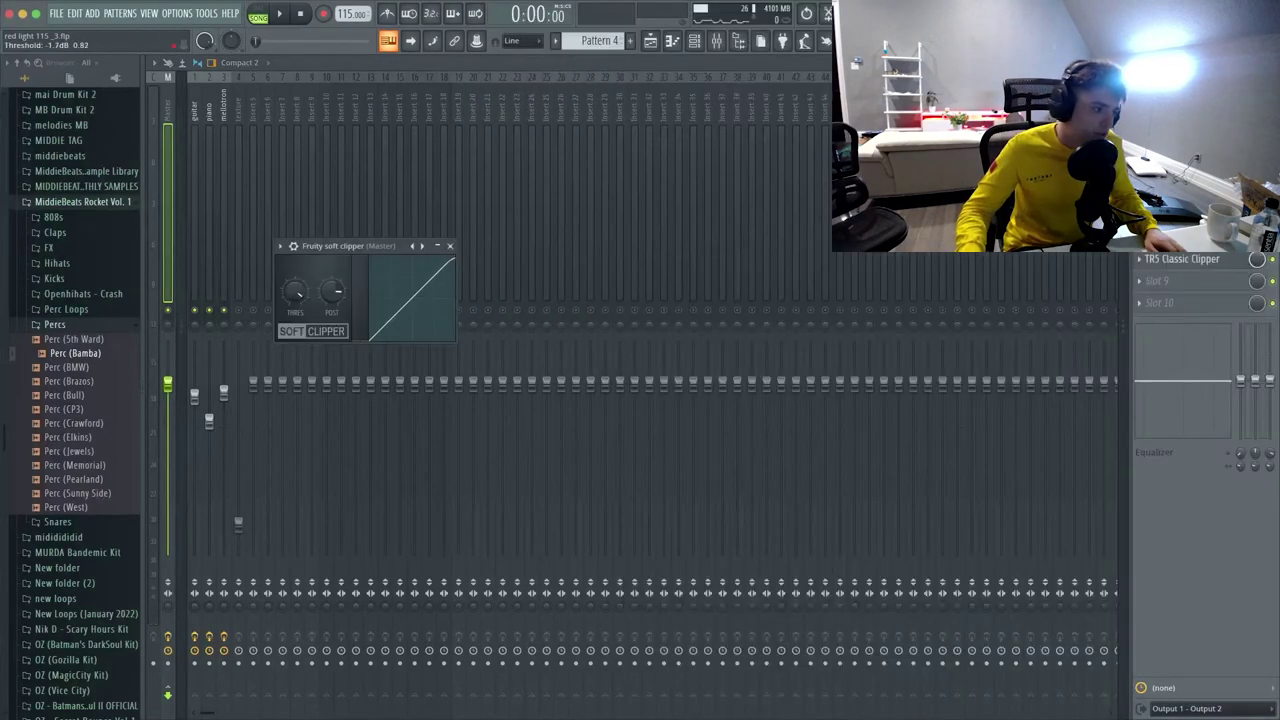
pyautogui.click(449, 245)
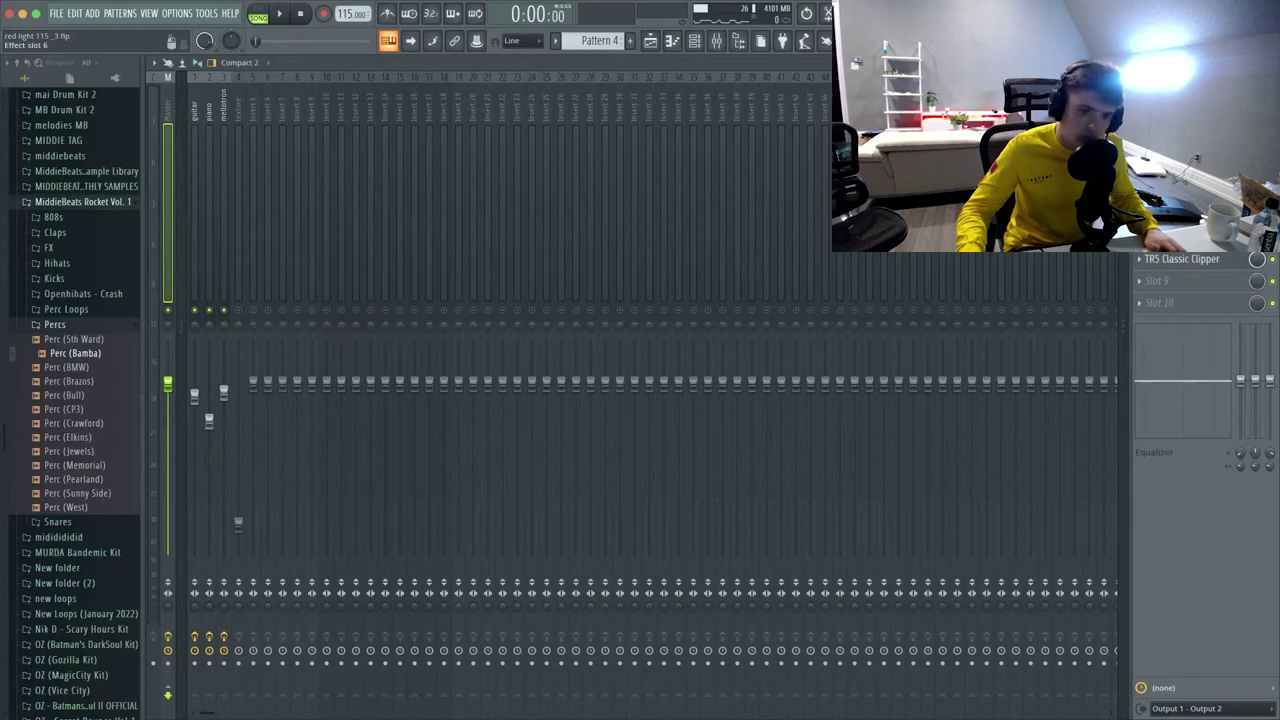
pyautogui.click(1180, 214)
pyautogui.press('Escape')
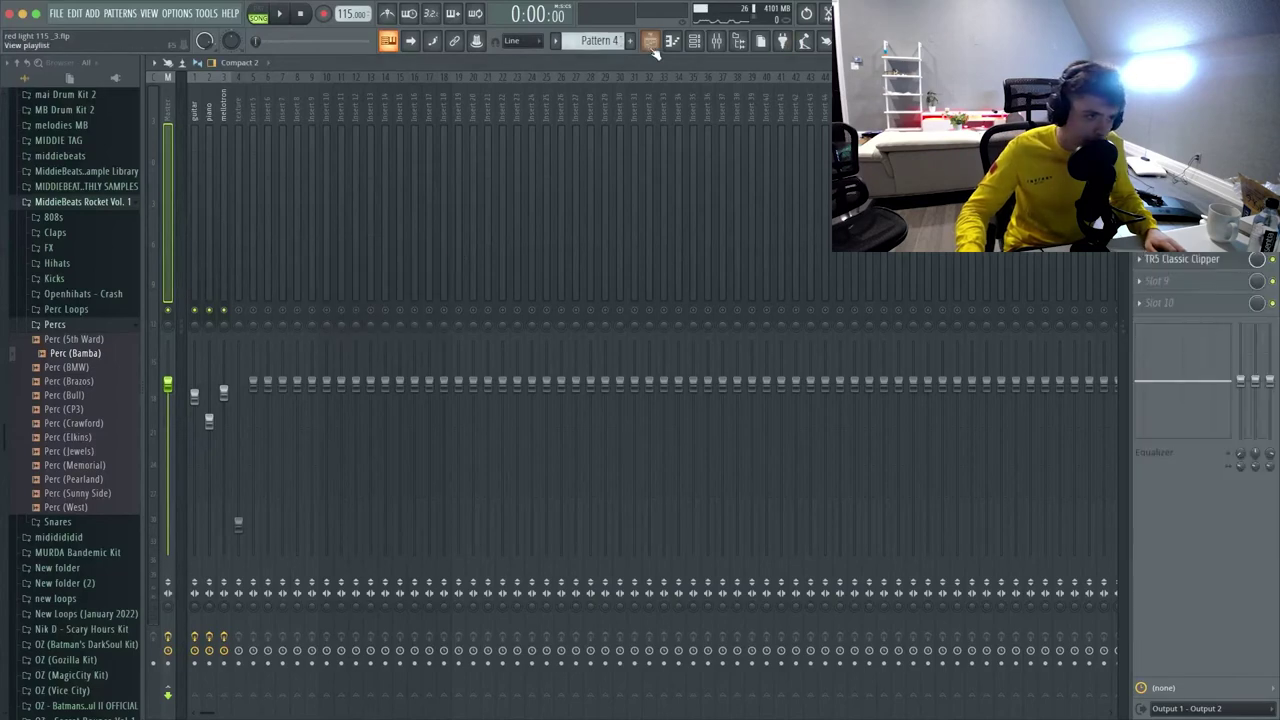
# - Reopen the Kontakt 5 melody from the playlist in the piano roll, play it from the start, and stop playback
pyautogui.click(660, 45)
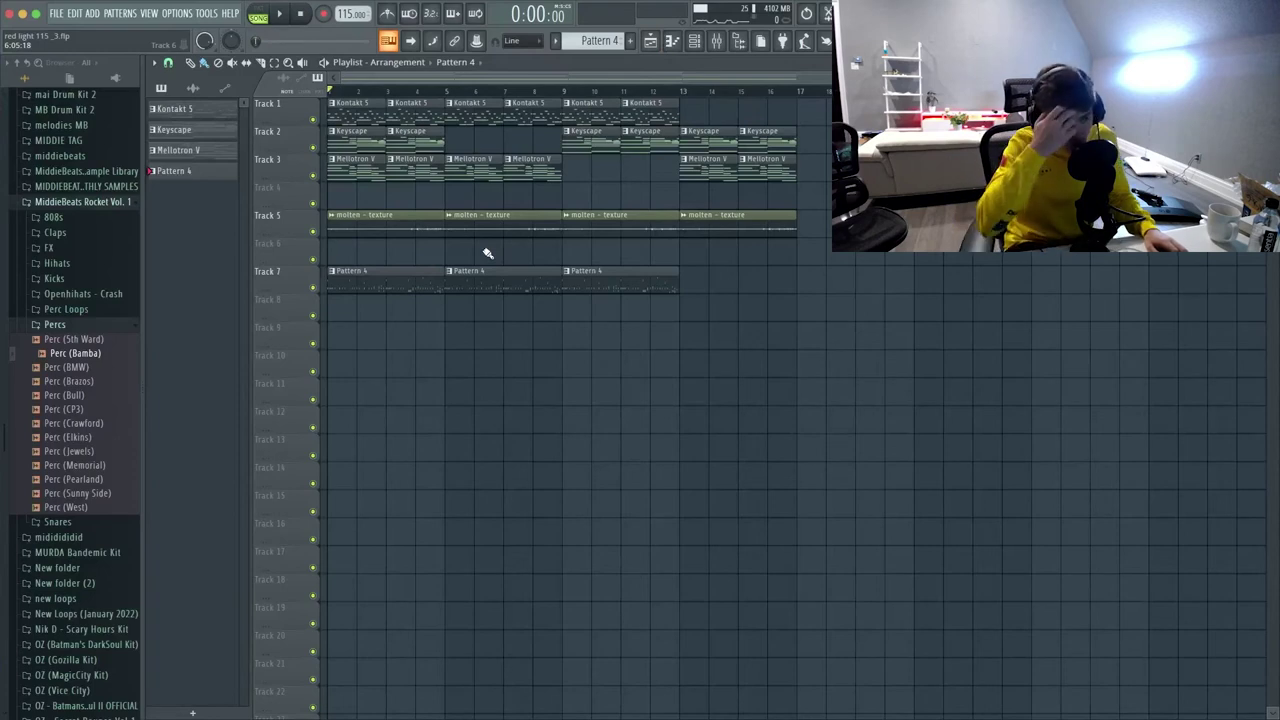
pyautogui.doubleClick(355, 102)
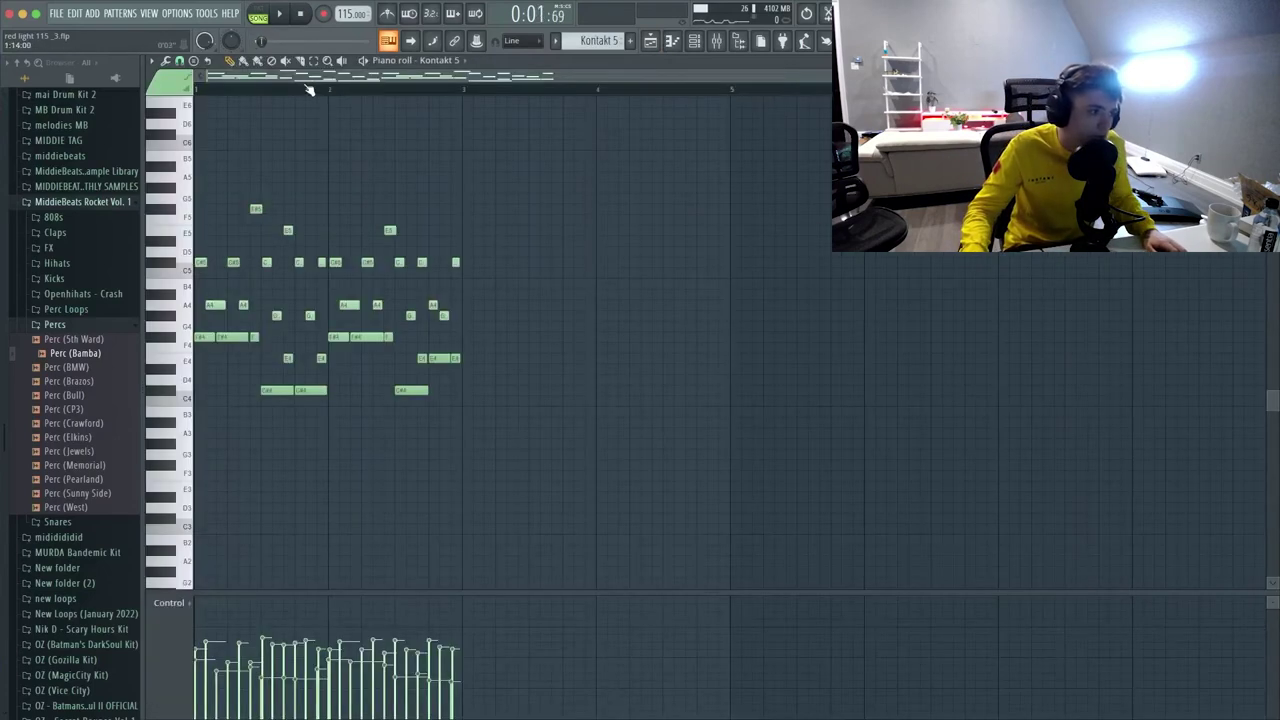
pyautogui.click(209, 91)
pyautogui.press('space')
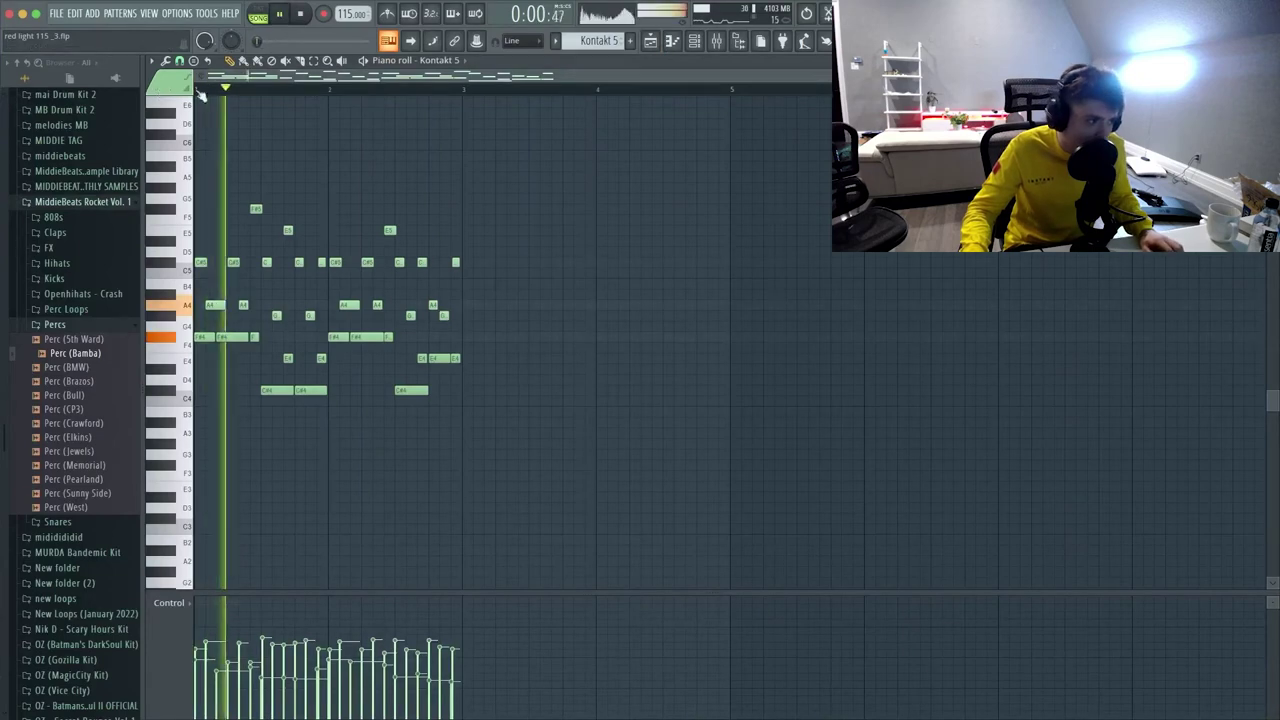
pyautogui.click(441, 64)
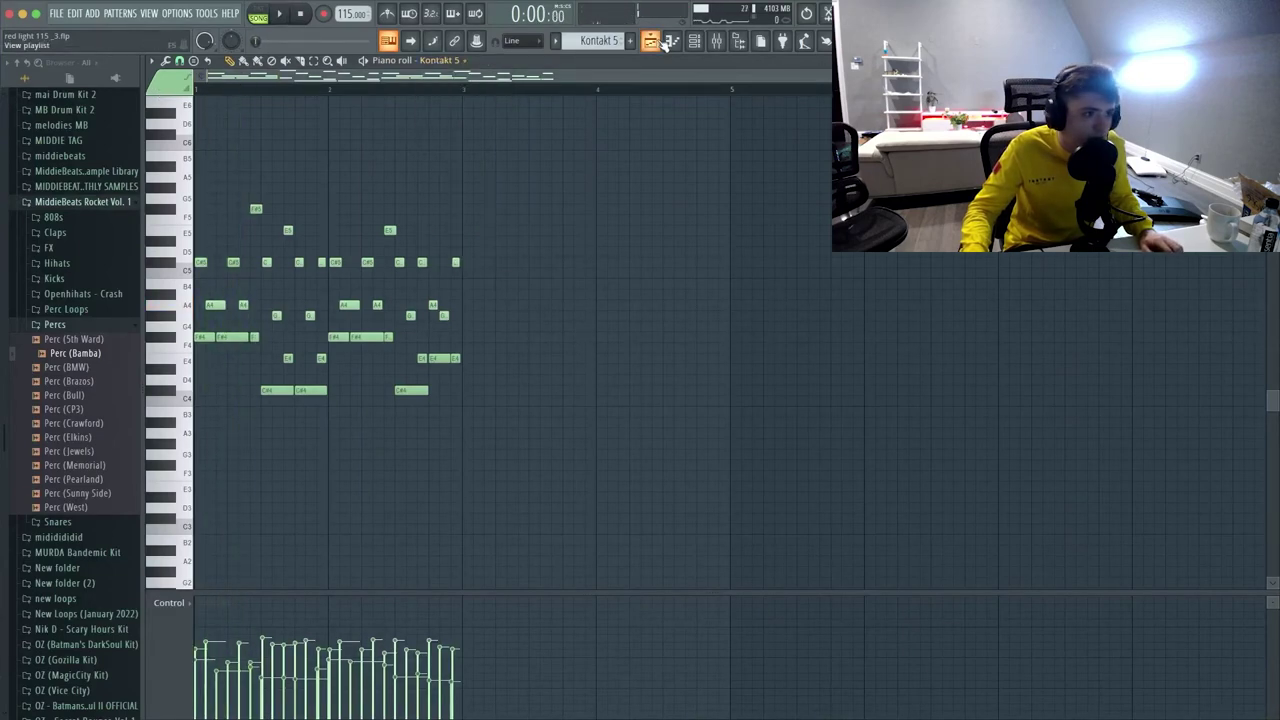
# - Open the Keyscape clip from the playlist in the piano roll to examine its chords and melody notes
pyautogui.click(650, 40)
pyautogui.doubleClick(375, 136)
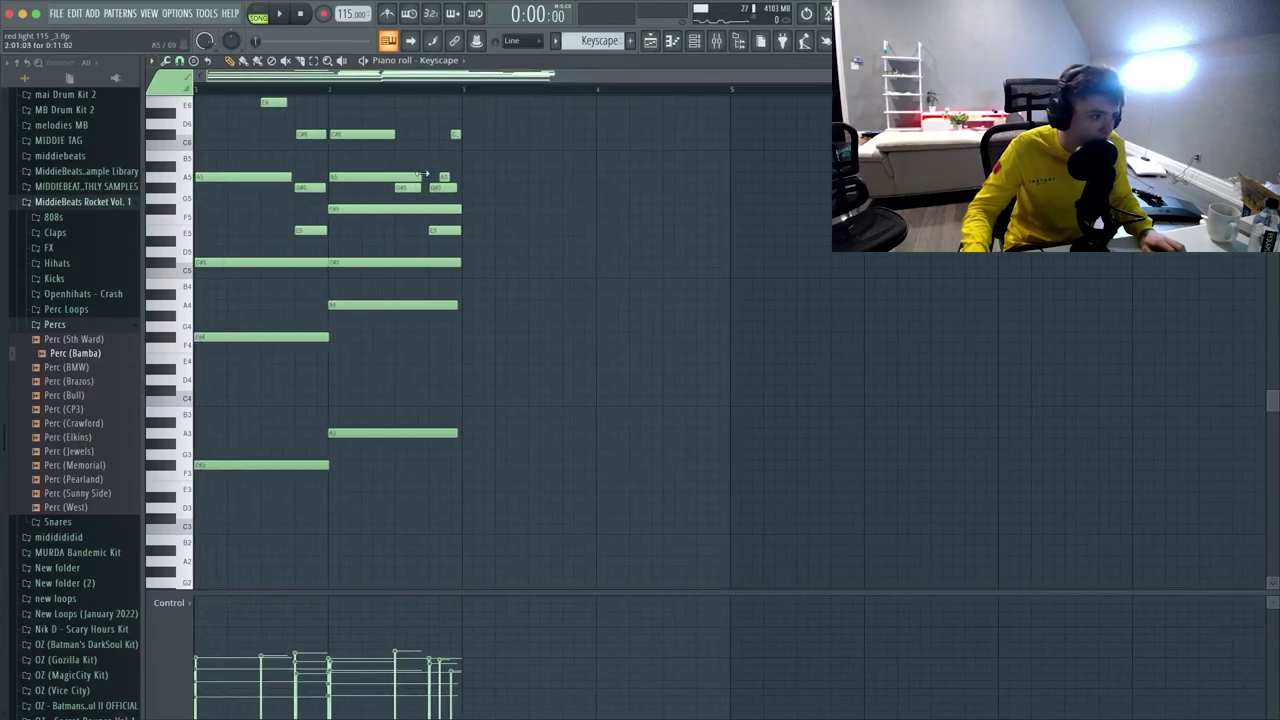
pyautogui.scroll(2, 424, 178)
# - Open the first Pattern 4 clip in the piano roll and switch the view to the HiHat (Lazy) notes
pyautogui.click(650, 41)
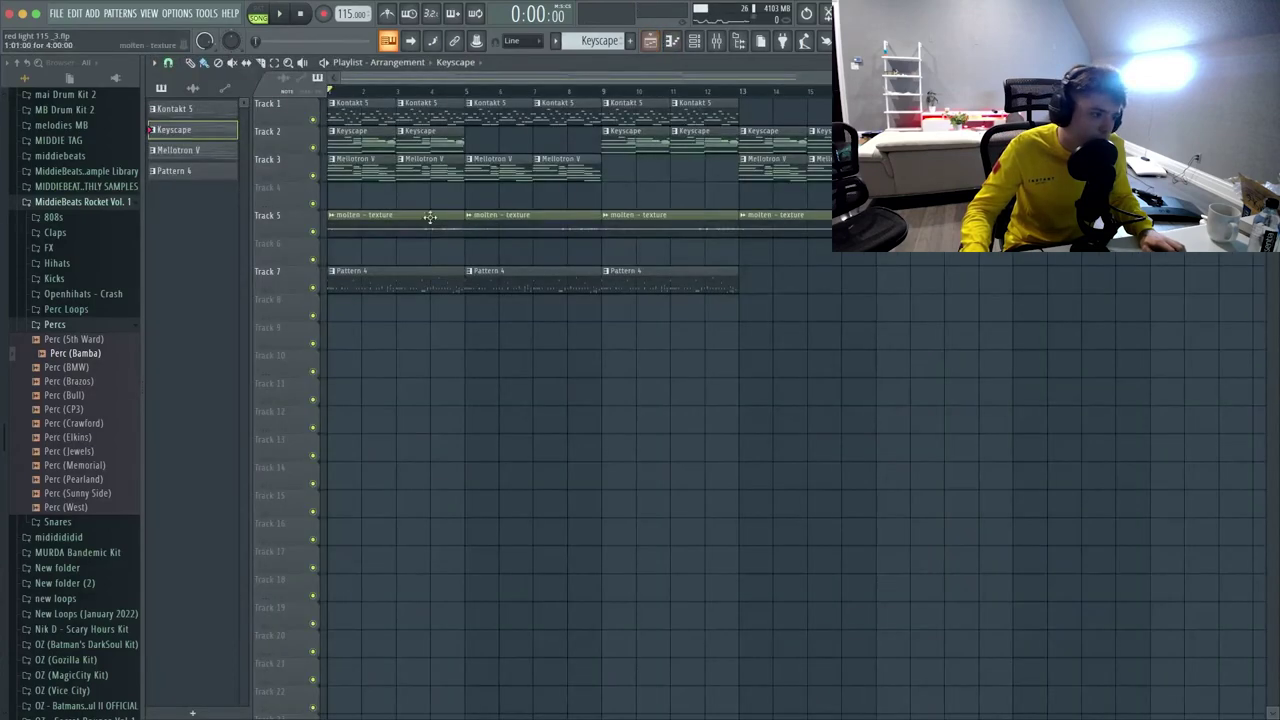
pyautogui.doubleClick(396, 284)
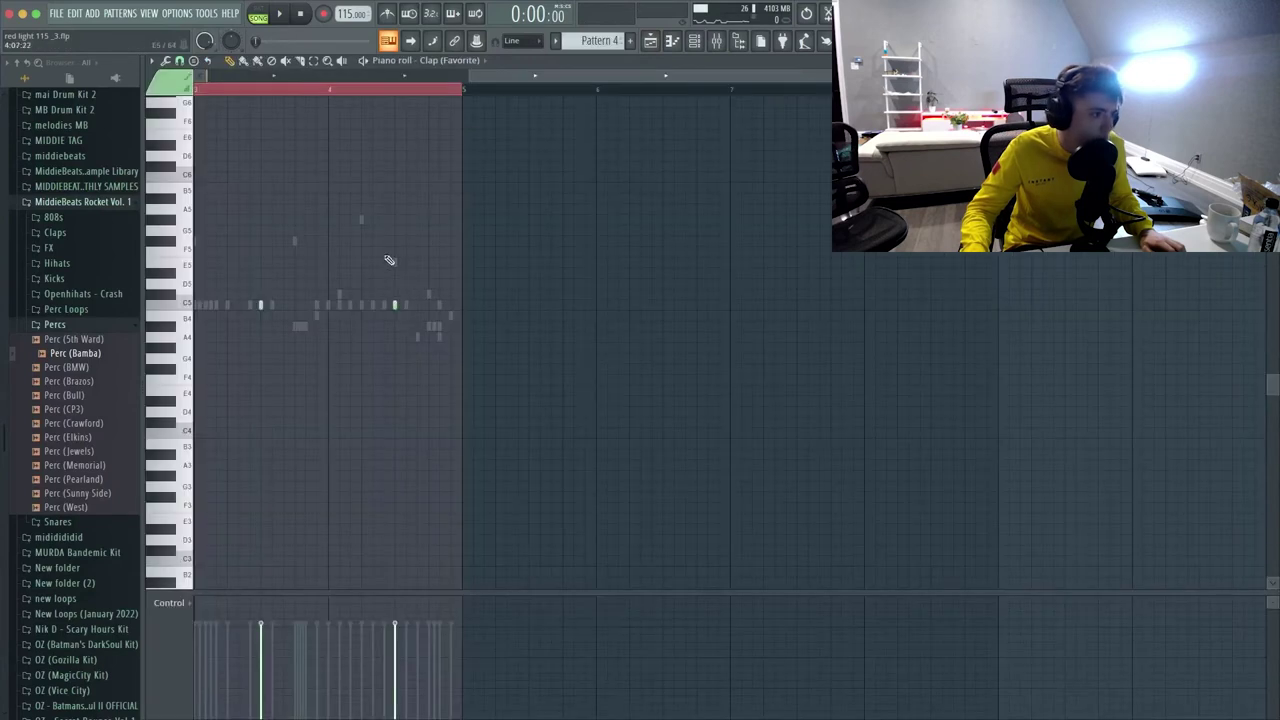
pyautogui.click(467, 58)
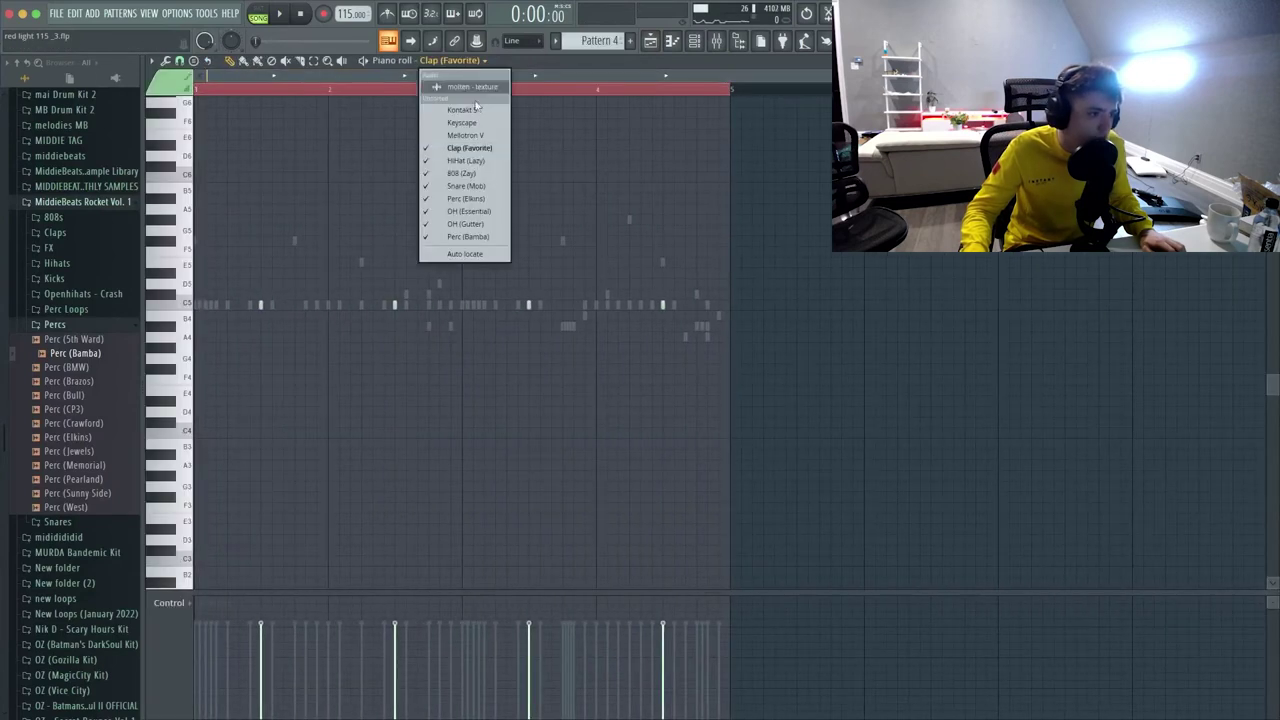
pyautogui.click(465, 147)
pyautogui.click(455, 62)
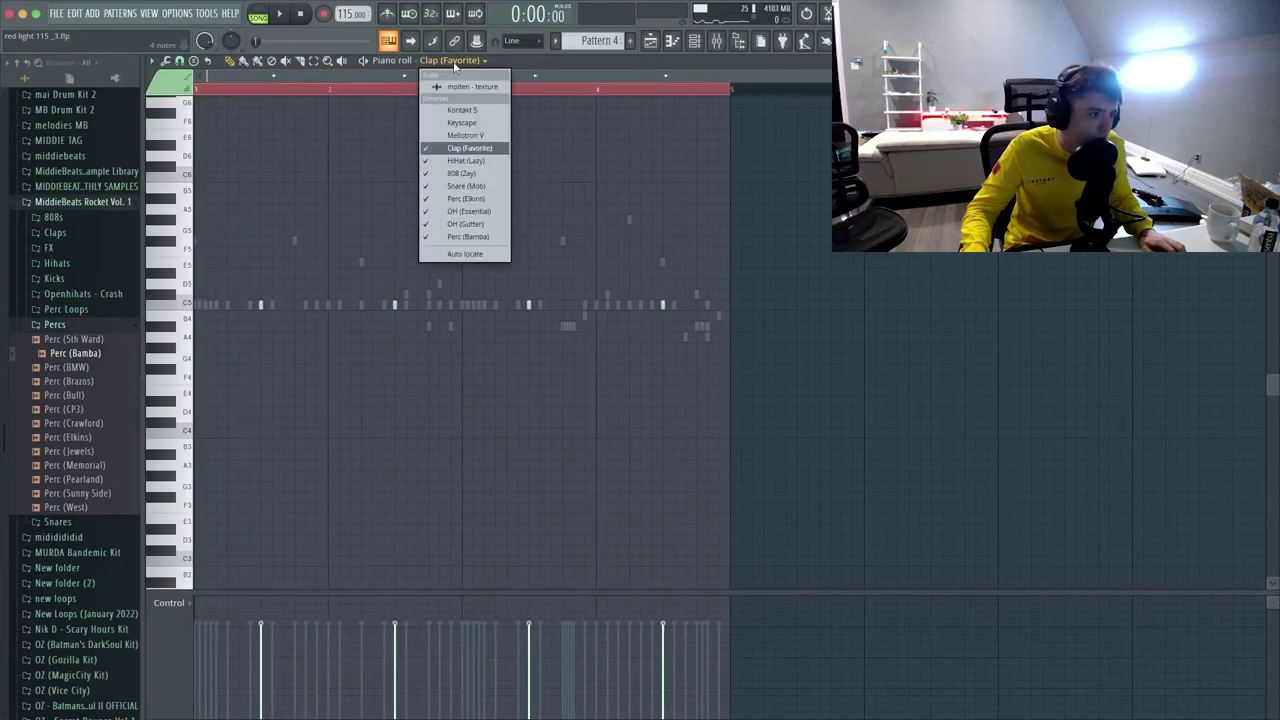
pyautogui.click(466, 160)
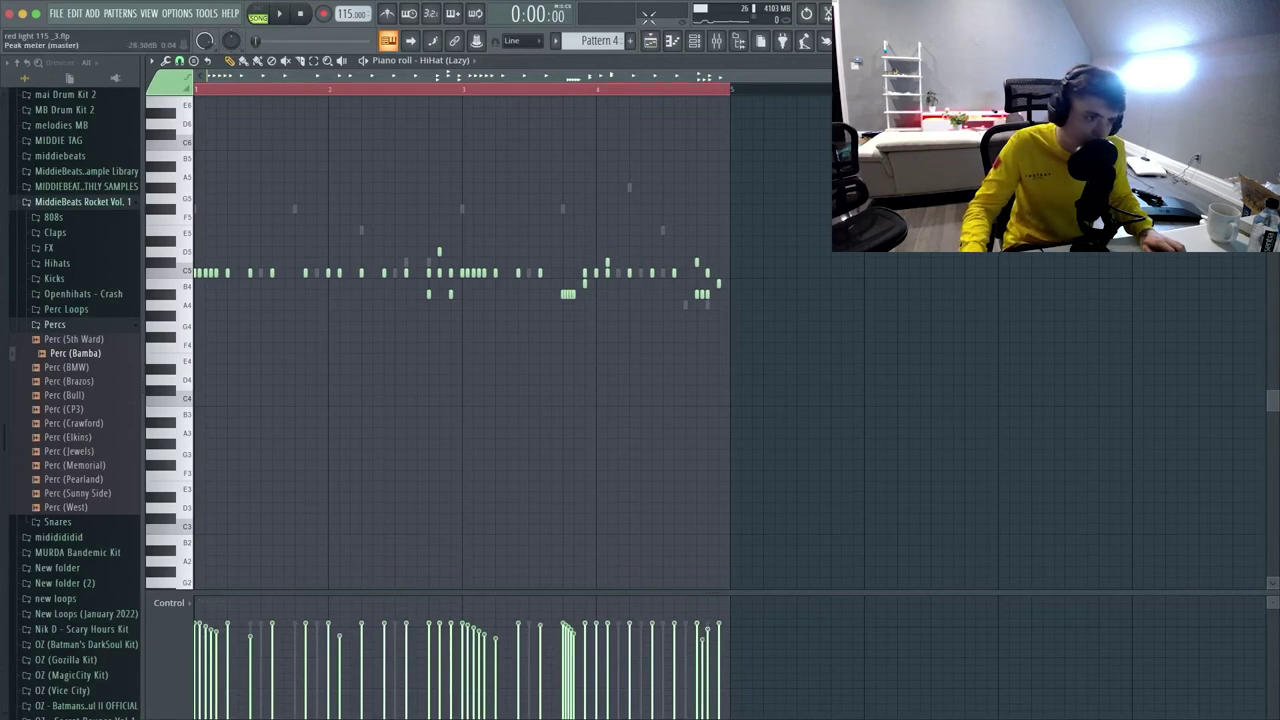
# - Select the drum channels from Clap (Favorite) to Perc (Bamba) and route them to mixer tracks starting from insert 10
pyautogui.click(650, 40)
pyautogui.click(697, 41)
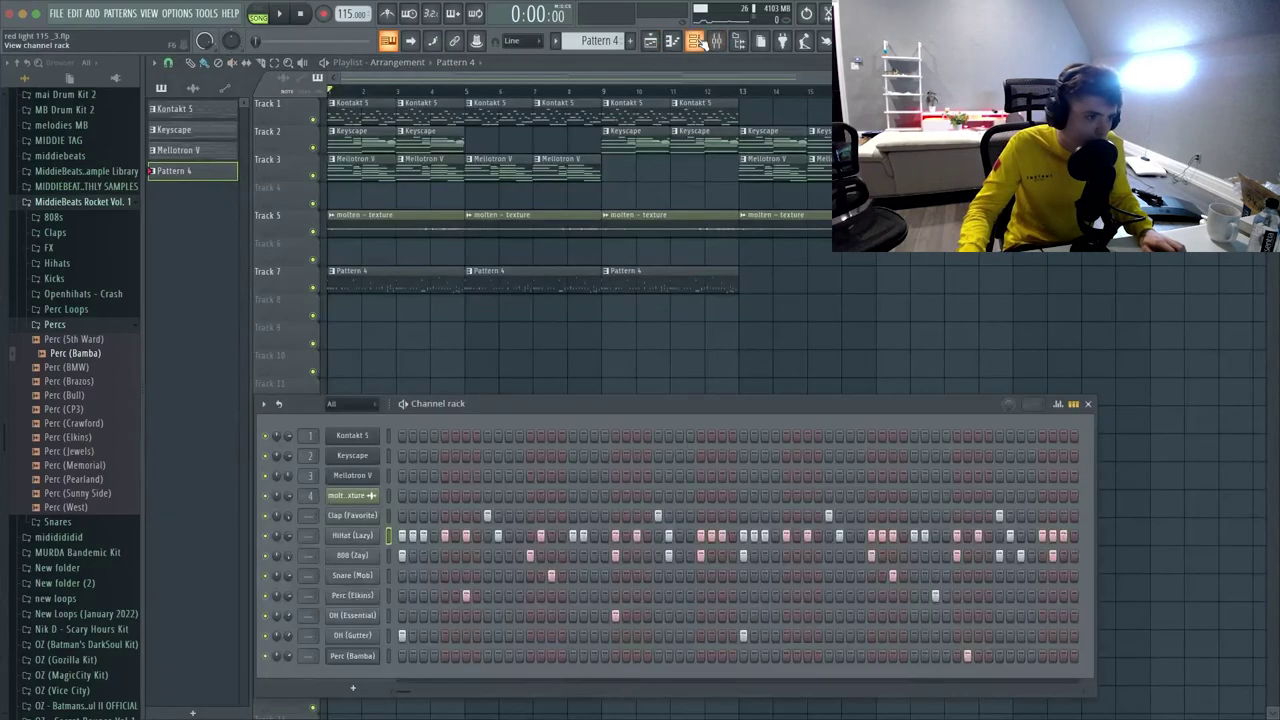
pyautogui.moveTo(388, 515); pyautogui.dragTo(397, 651)
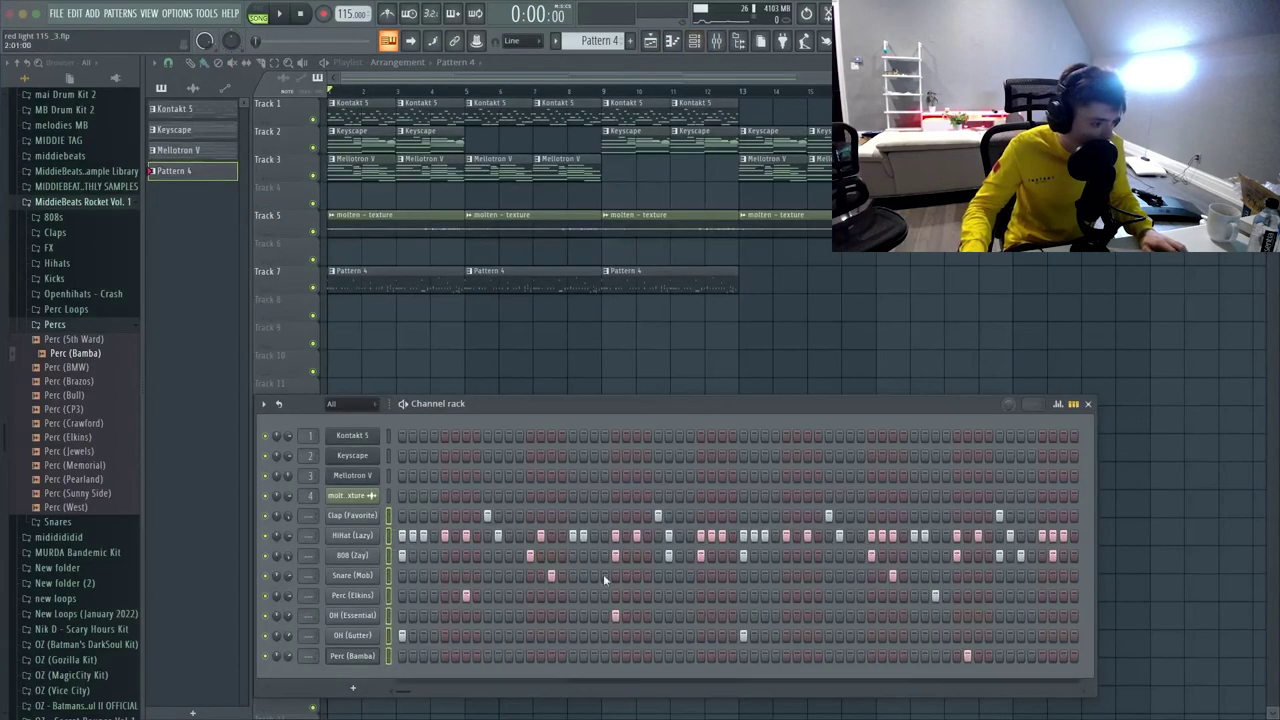
pyautogui.click(716, 40)
pyautogui.rightClick(326, 110)
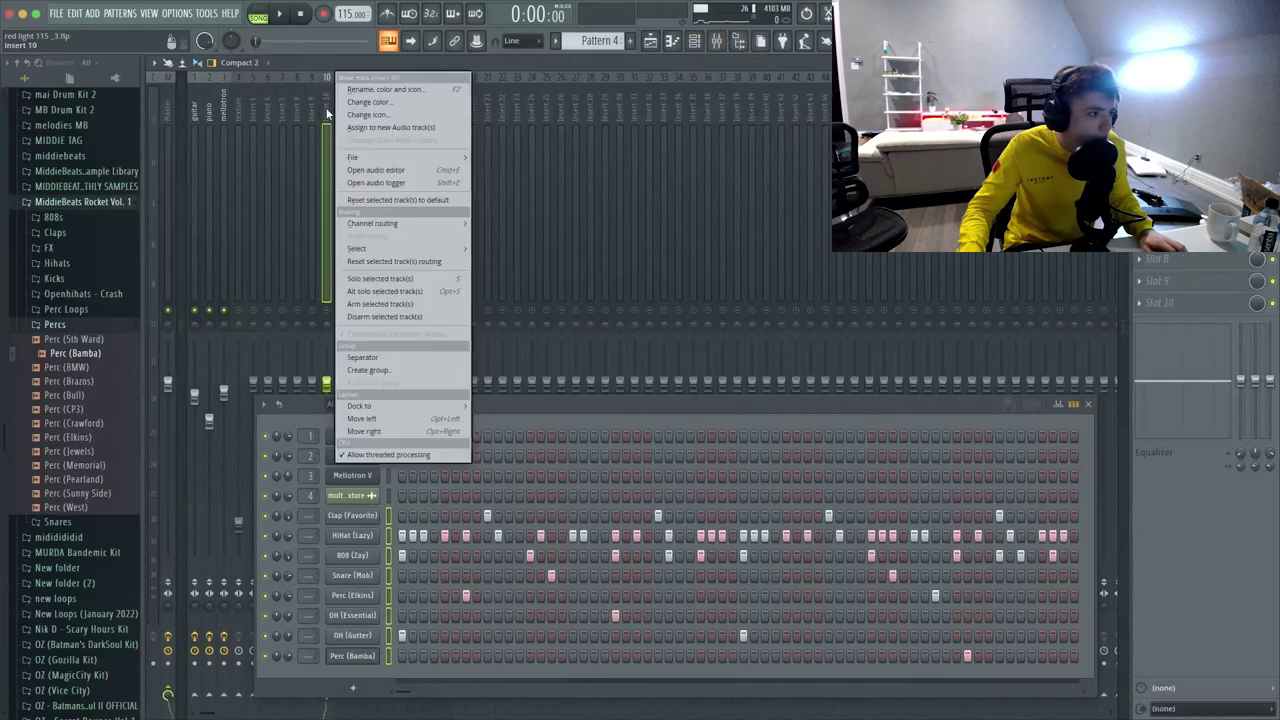
pyautogui.moveTo(420, 223)
pyautogui.click(559, 235)
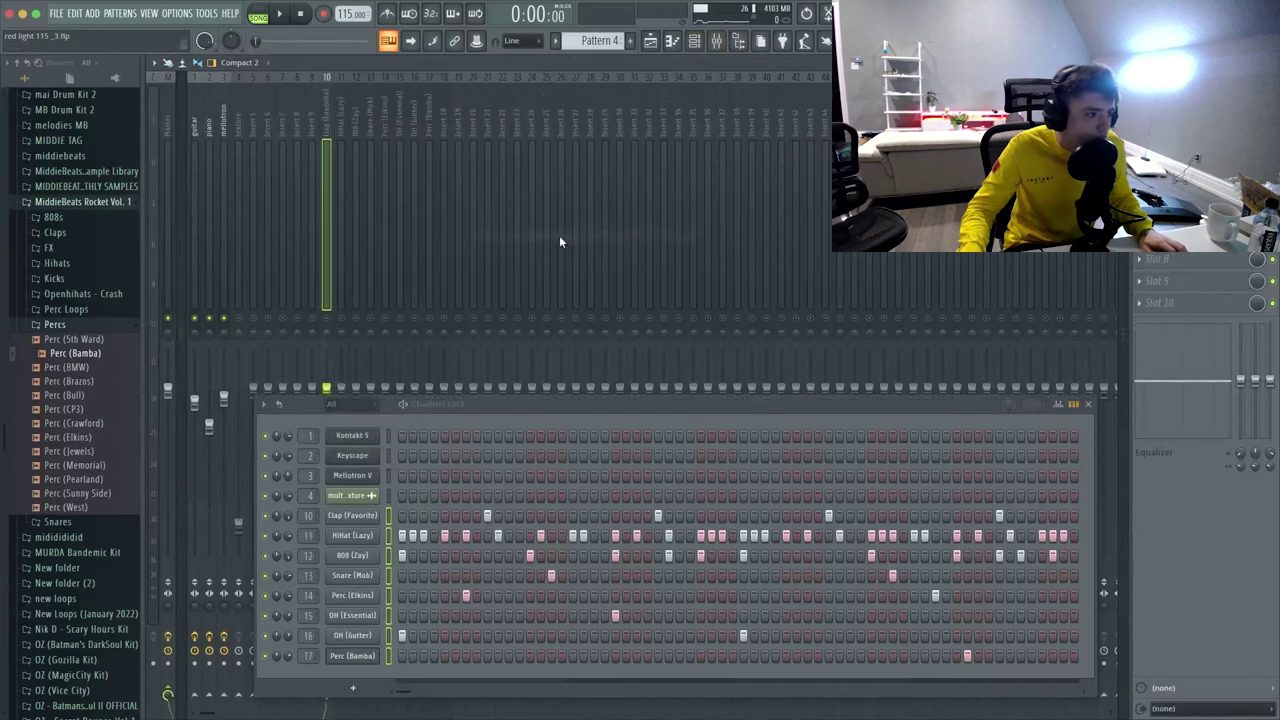
# - Return to the playlist, and open Pattern 4's Clap (Favorite) notes in the piano roll with the channel rack closed
pyautogui.click(652, 40)
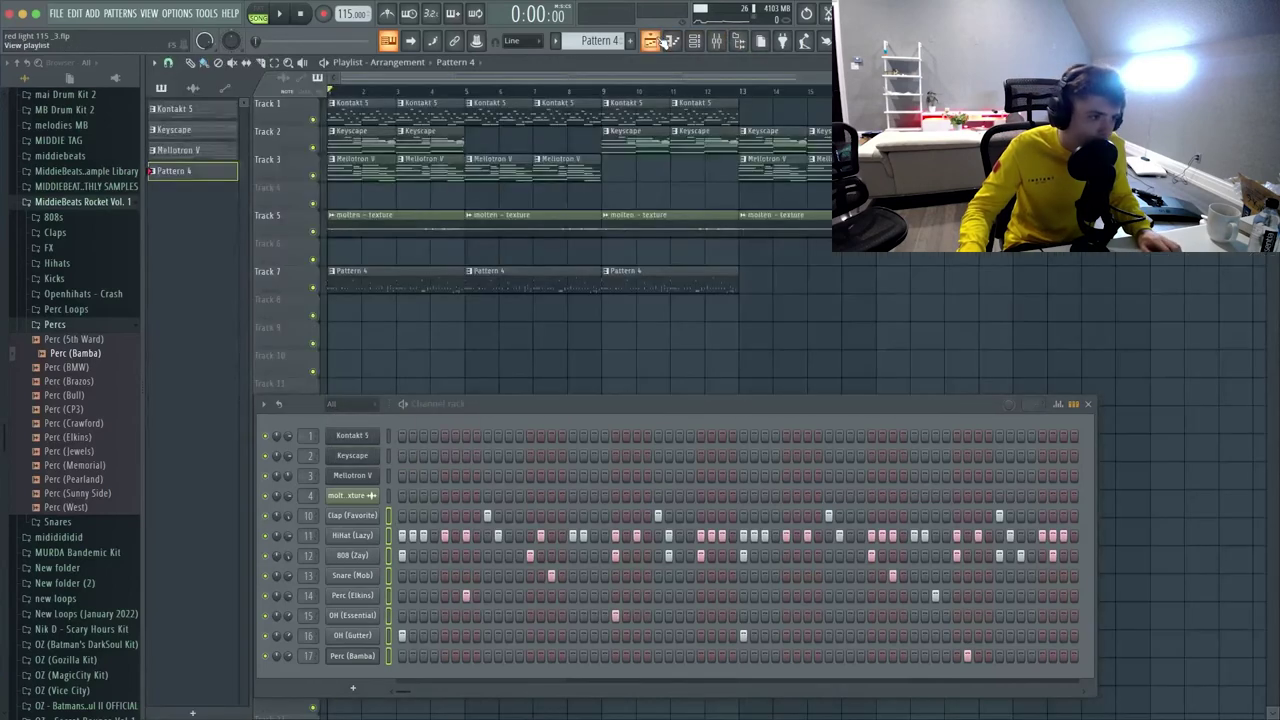
pyautogui.click(1089, 404)
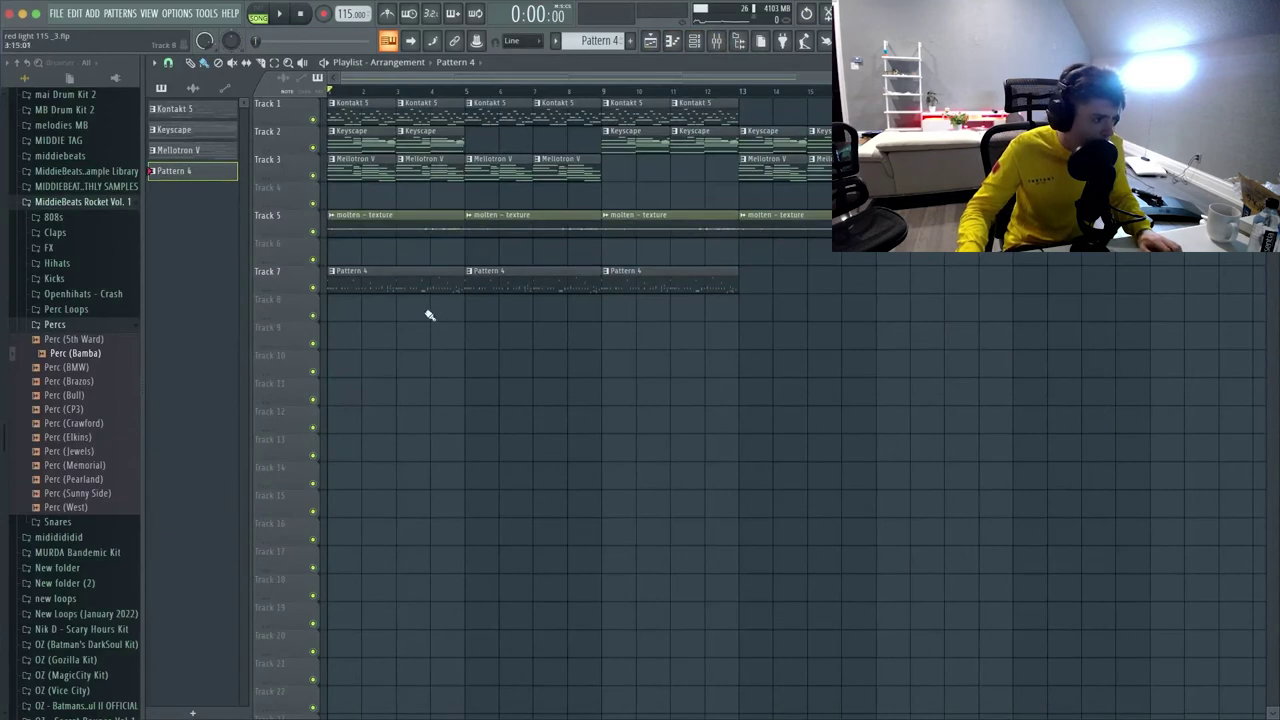
pyautogui.click(694, 40)
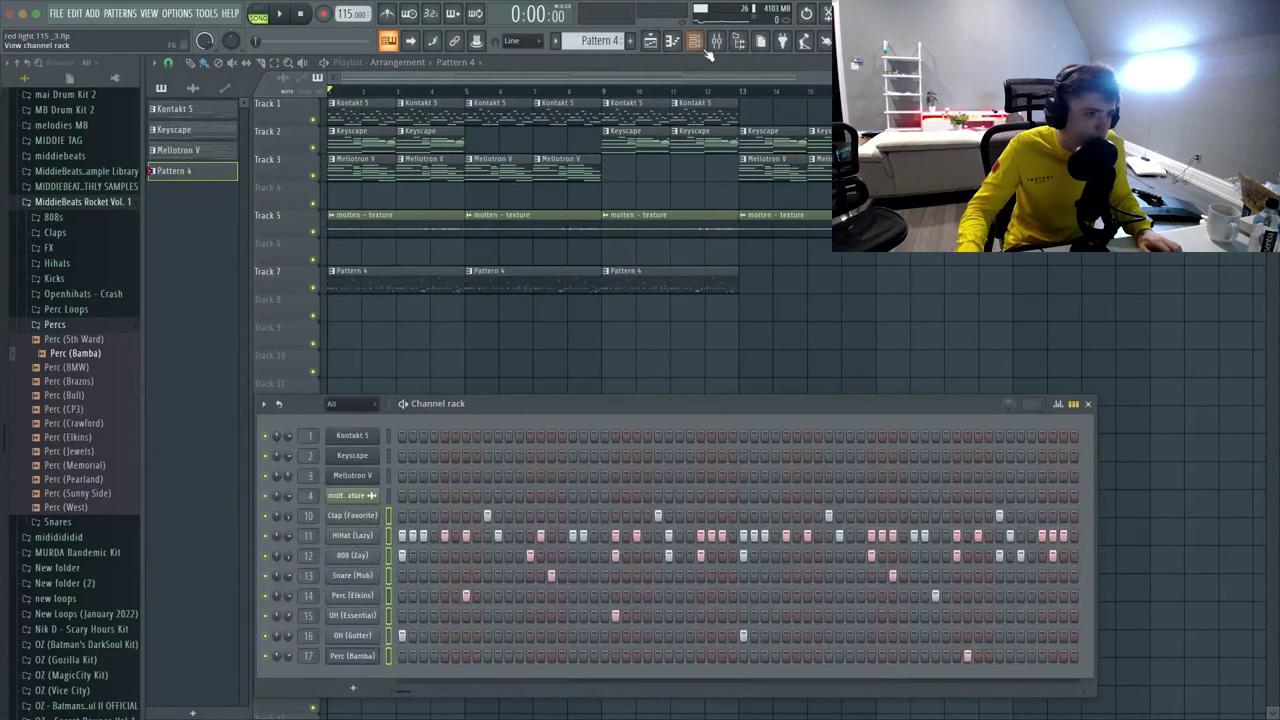
pyautogui.click(672, 40)
pyautogui.click(1088, 404)
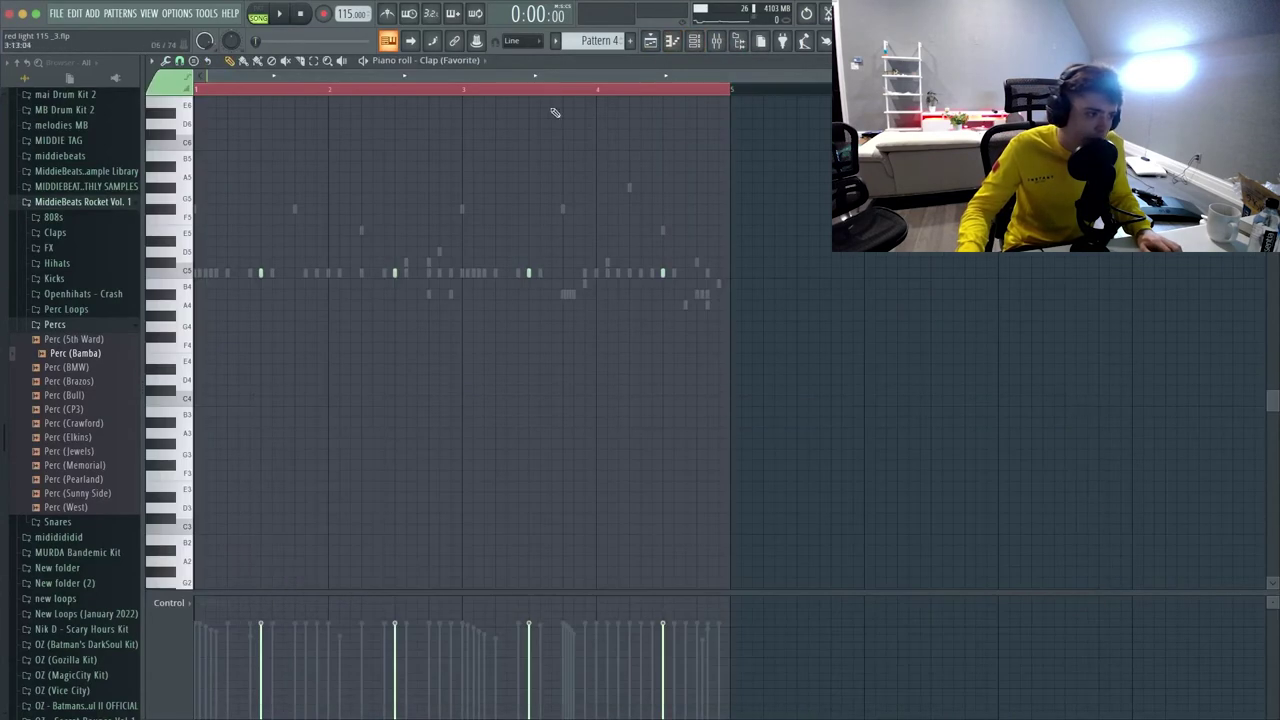
# - Set the piano roll snap to 1/3 step and switch the view to the HiHat (Lazy) notes
pyautogui.click(462, 62)
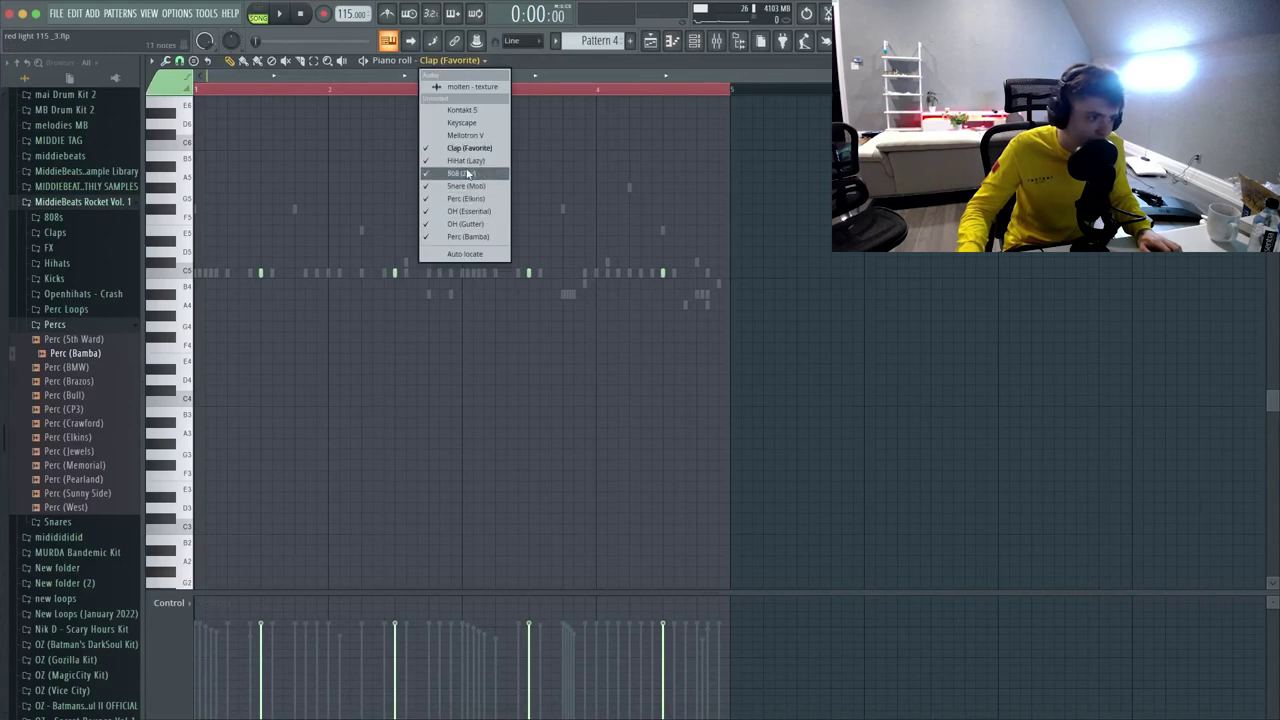
pyautogui.click(178, 60)
pyautogui.click(178, 60)
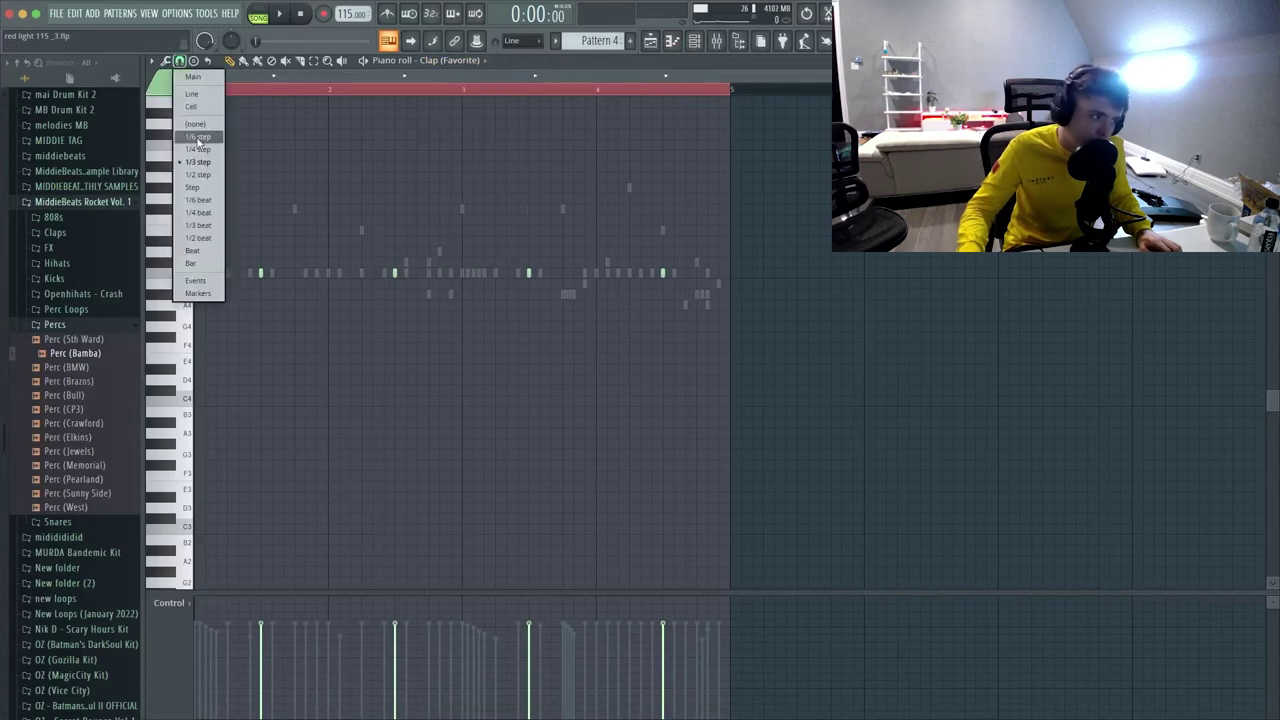
pyautogui.click(203, 163)
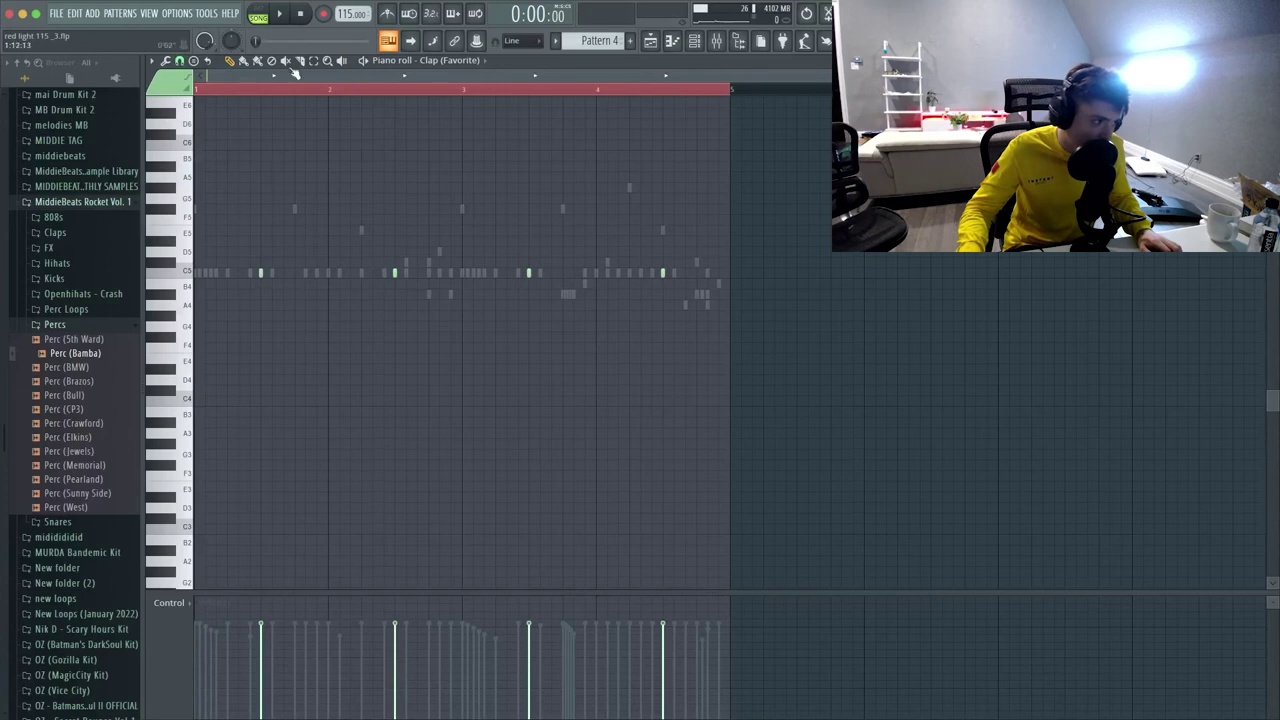
pyautogui.click(465, 60)
pyautogui.click(465, 161)
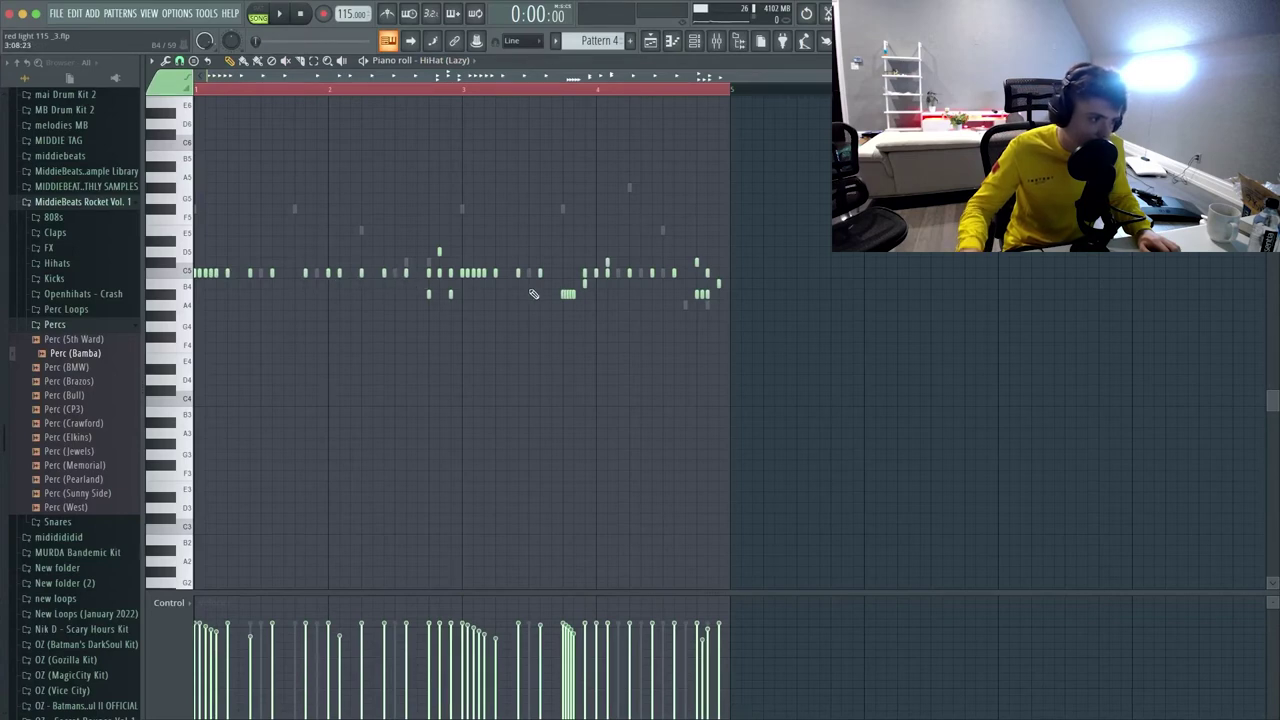
# - Show the mixer with the channel rack and route the selected drum channels again, starting from the Clap (Favorite) track
pyautogui.click(650, 40)
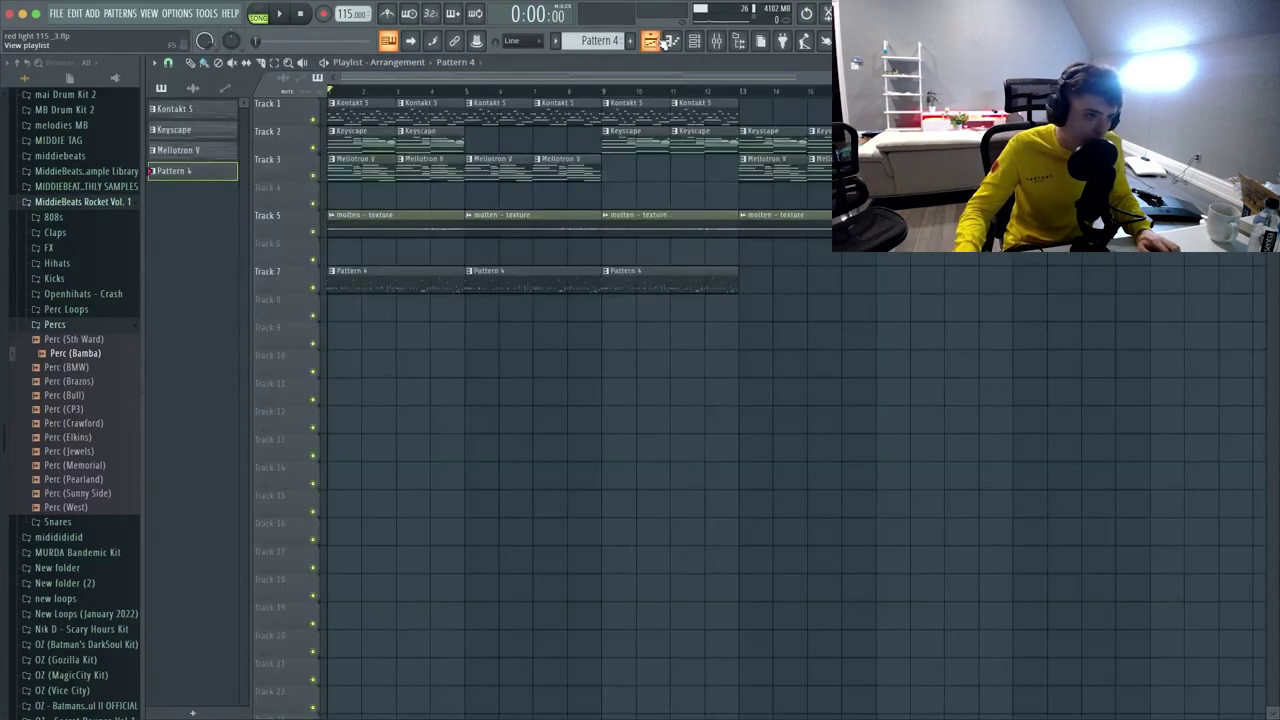
pyautogui.click(698, 42)
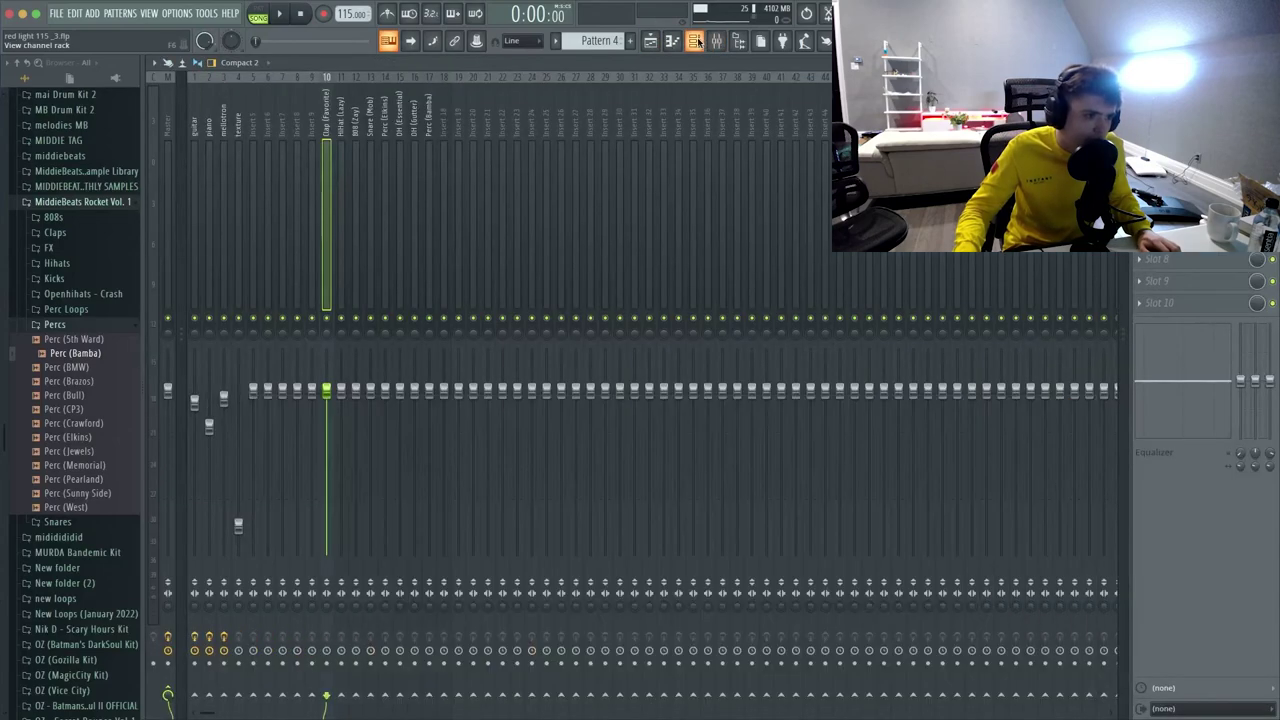
pyautogui.click(710, 42)
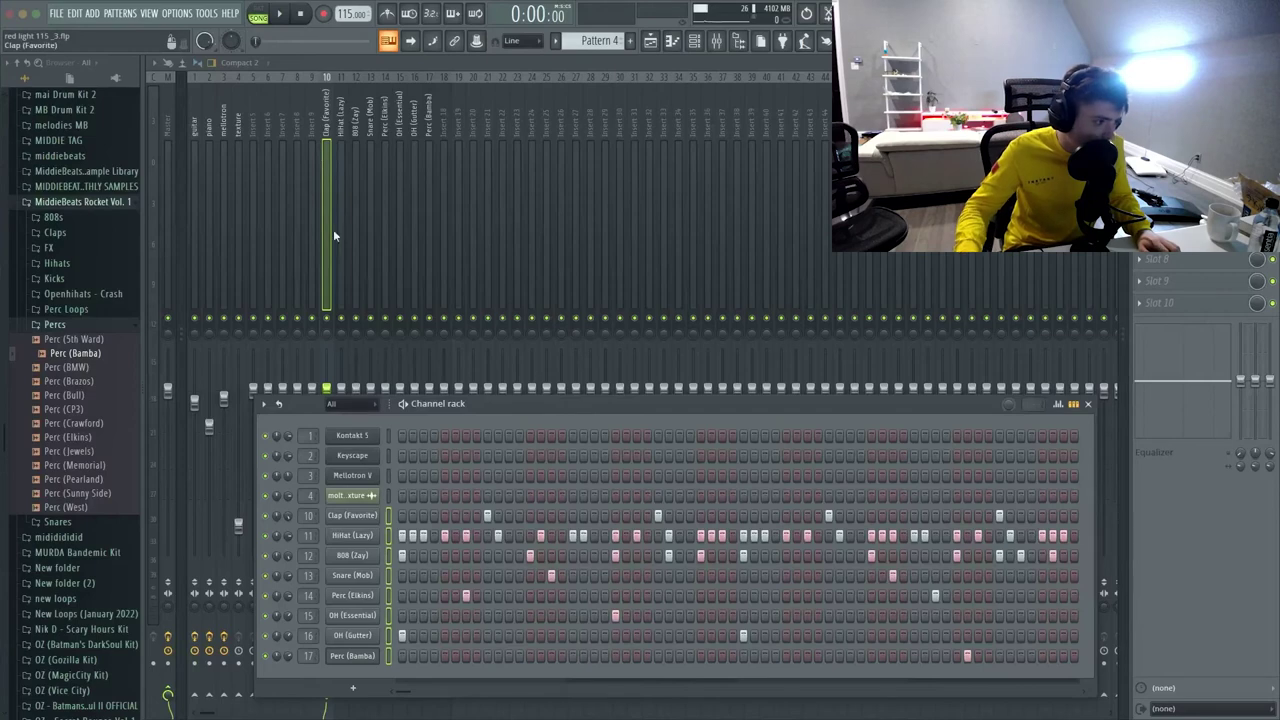
pyautogui.rightClick(331, 155)
pyautogui.click(322, 128)
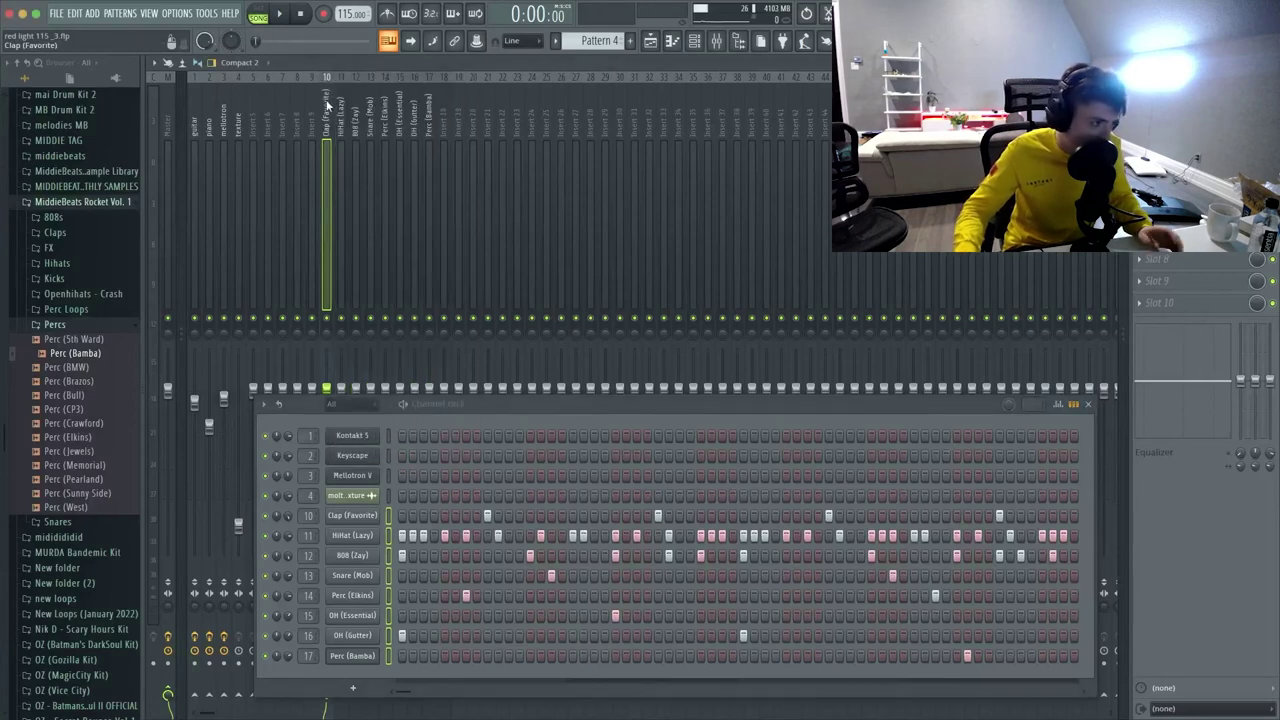
pyautogui.rightClick(327, 104)
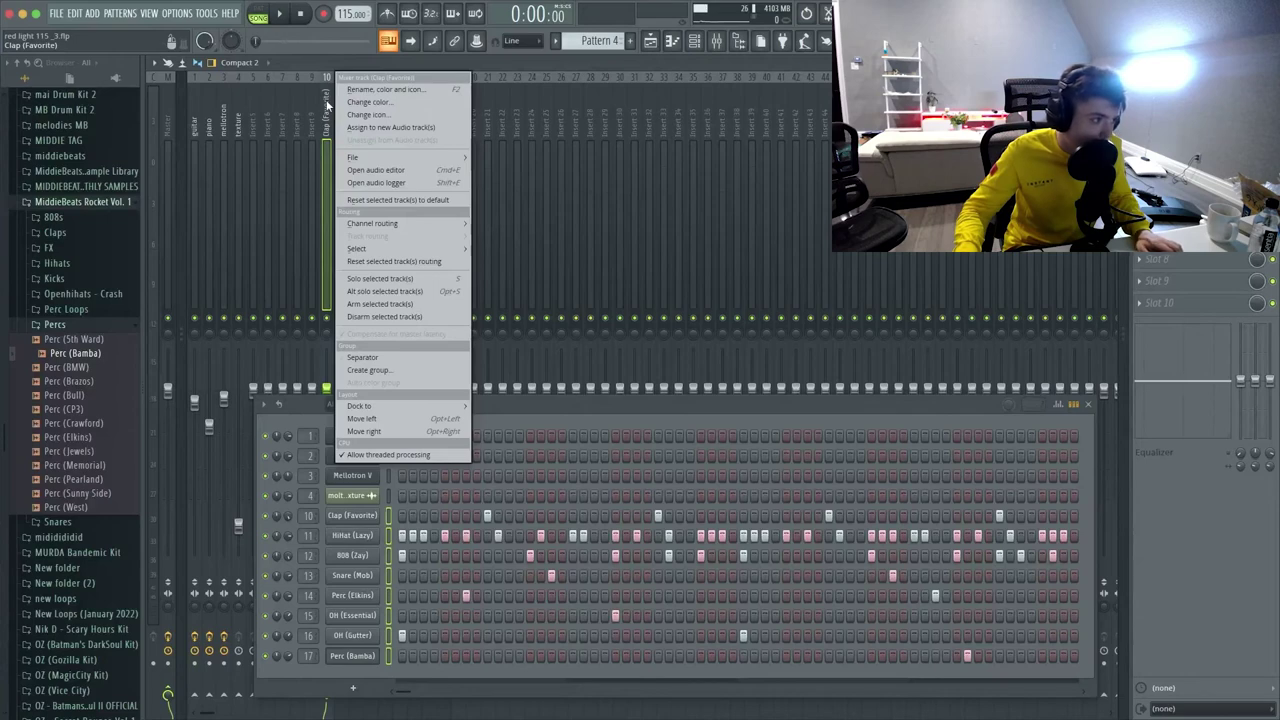
pyautogui.moveTo(420, 223)
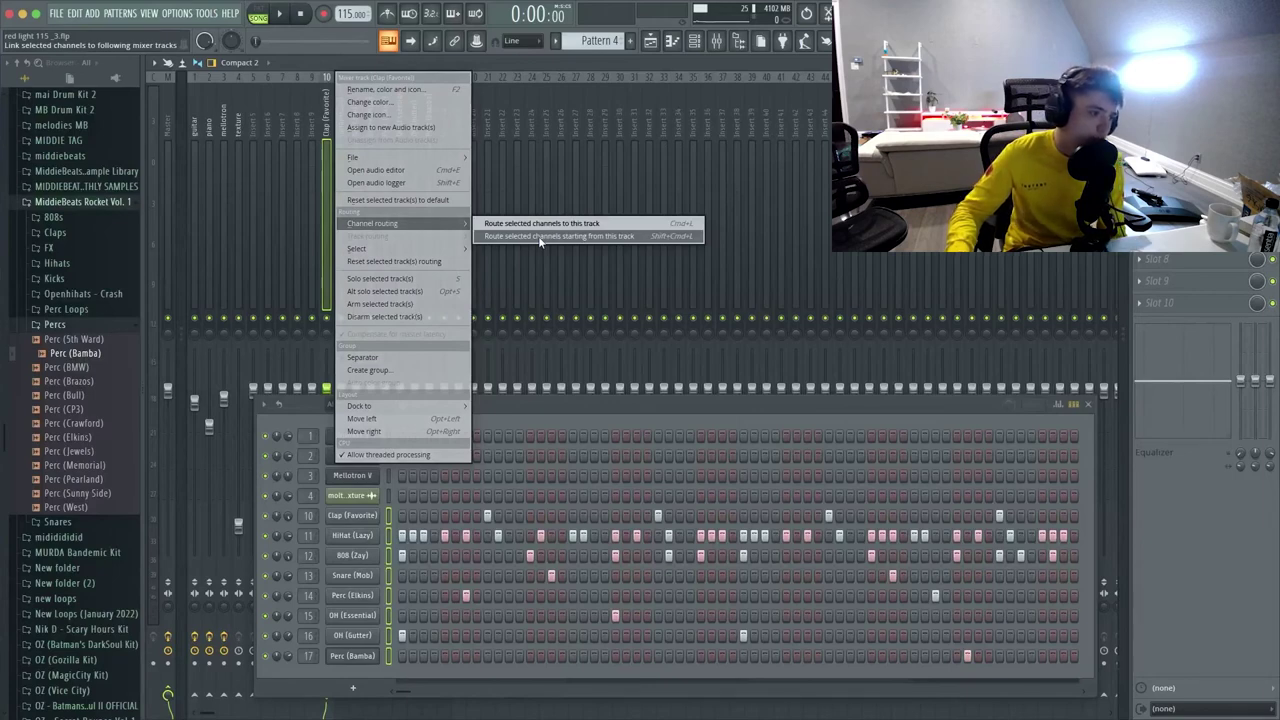
pyautogui.click(661, 240)
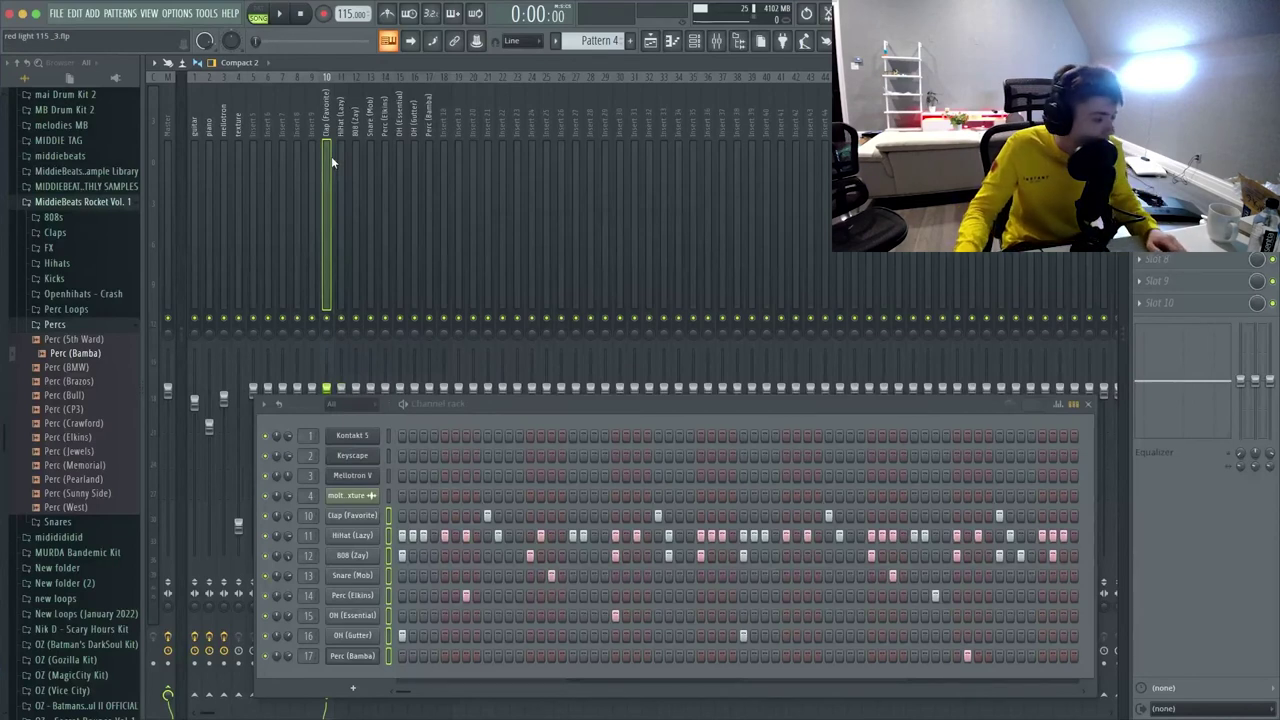
# - Move the channel rack clear of the drum mixer tracks, play the song briefly, and pan Snare (Mob) to the right
pyautogui.click(342, 162)
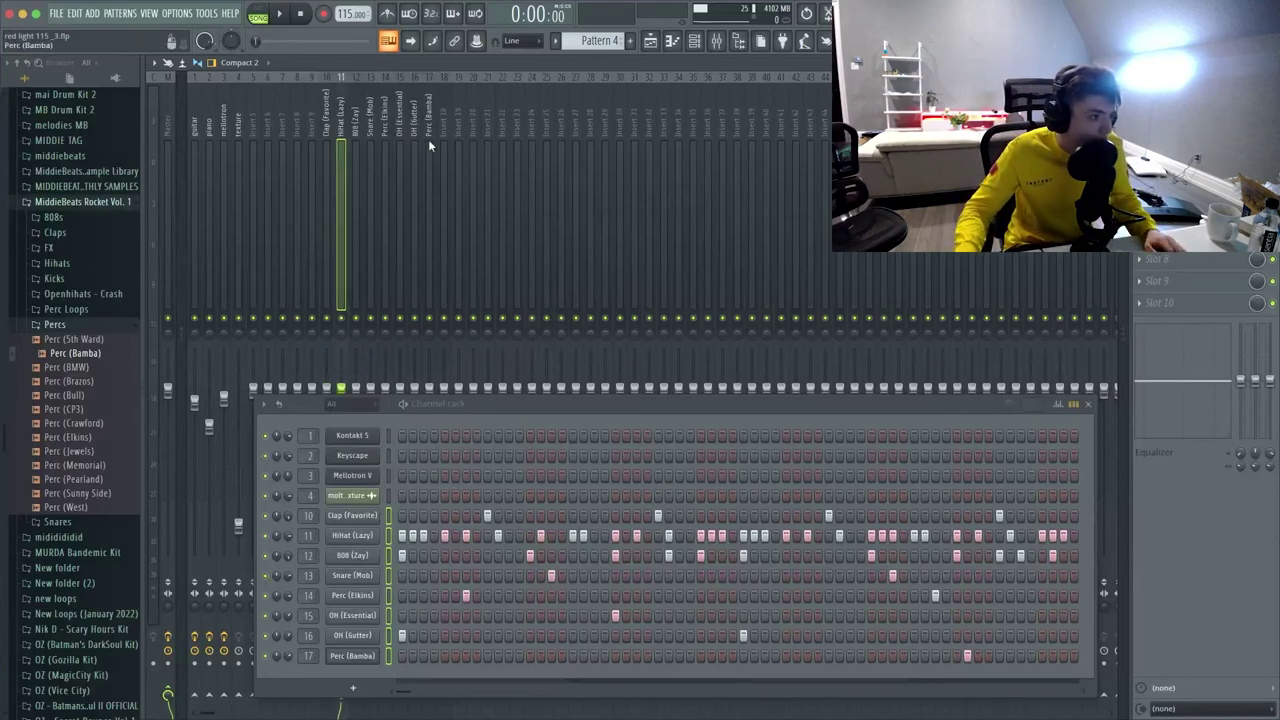
pyautogui.click(415, 145)
pyautogui.moveTo(520, 403); pyautogui.dragTo(765, 212)
pyautogui.press('space')
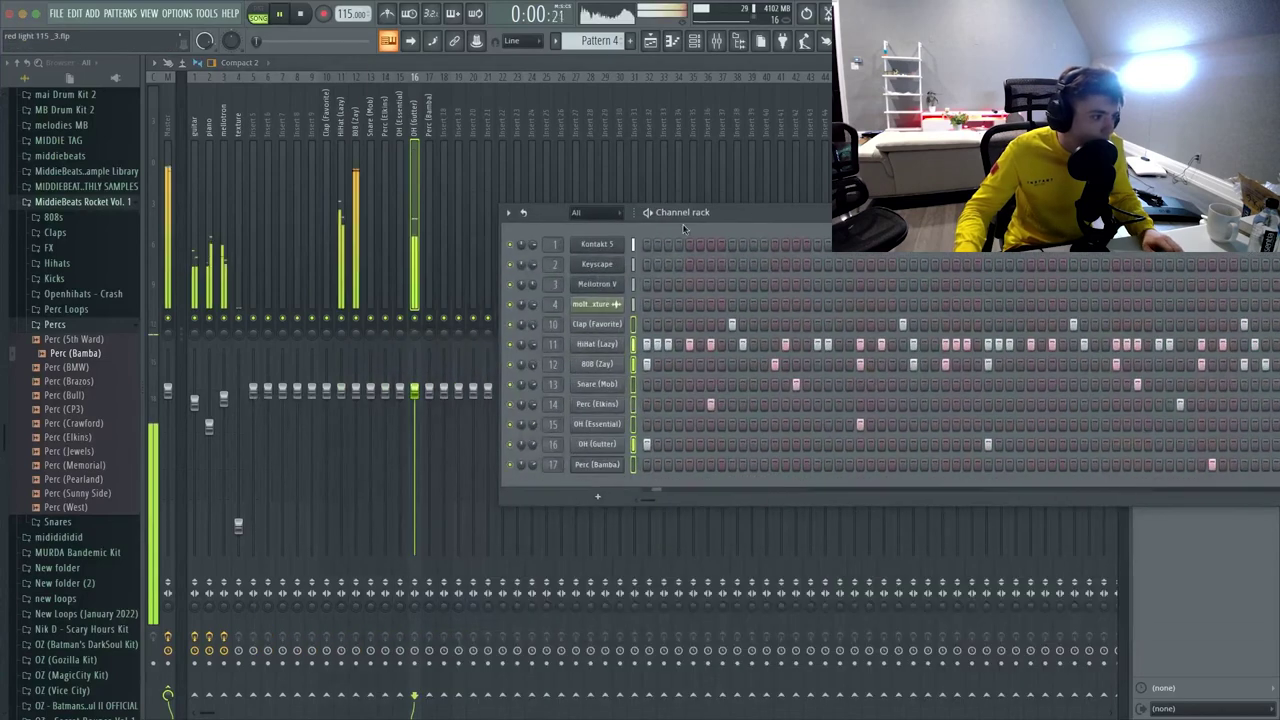
pyautogui.click(378, 334)
pyautogui.press('space')
# - Pan the OH (Essential) mixer track about 42% right and the OH (Gutter) track to the left
pyautogui.click(399, 332)
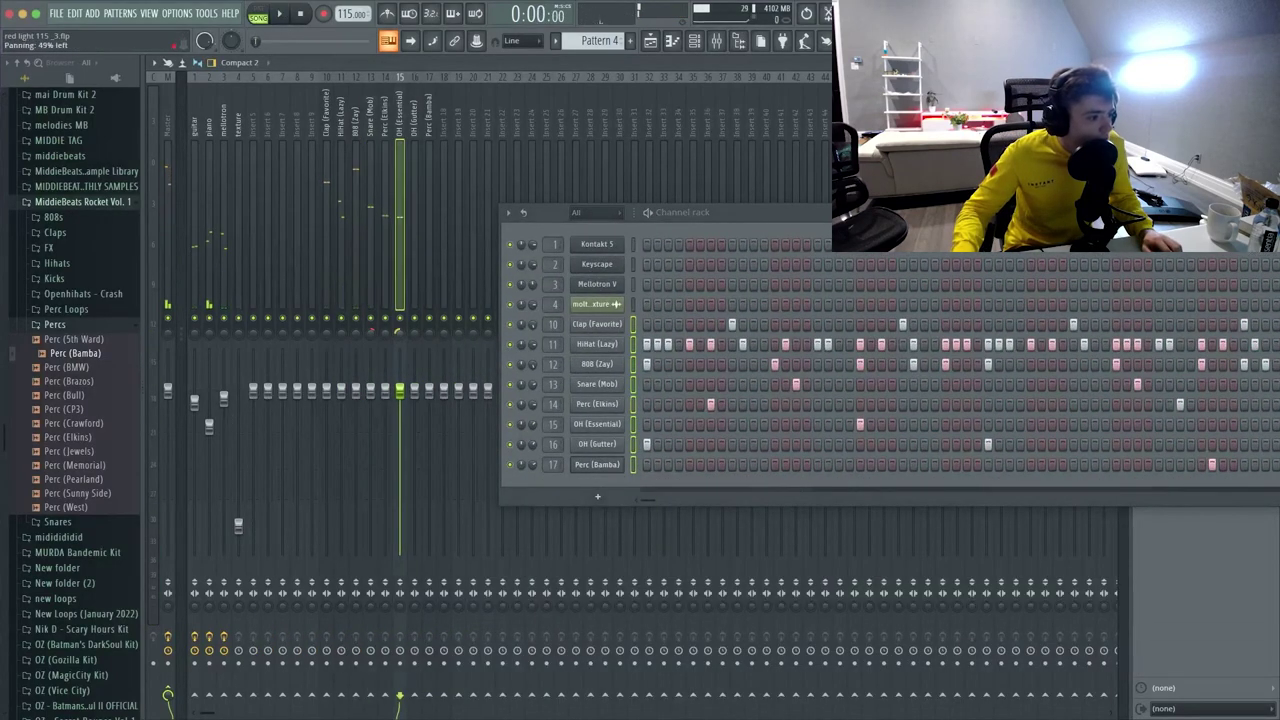
pyautogui.click(414, 333)
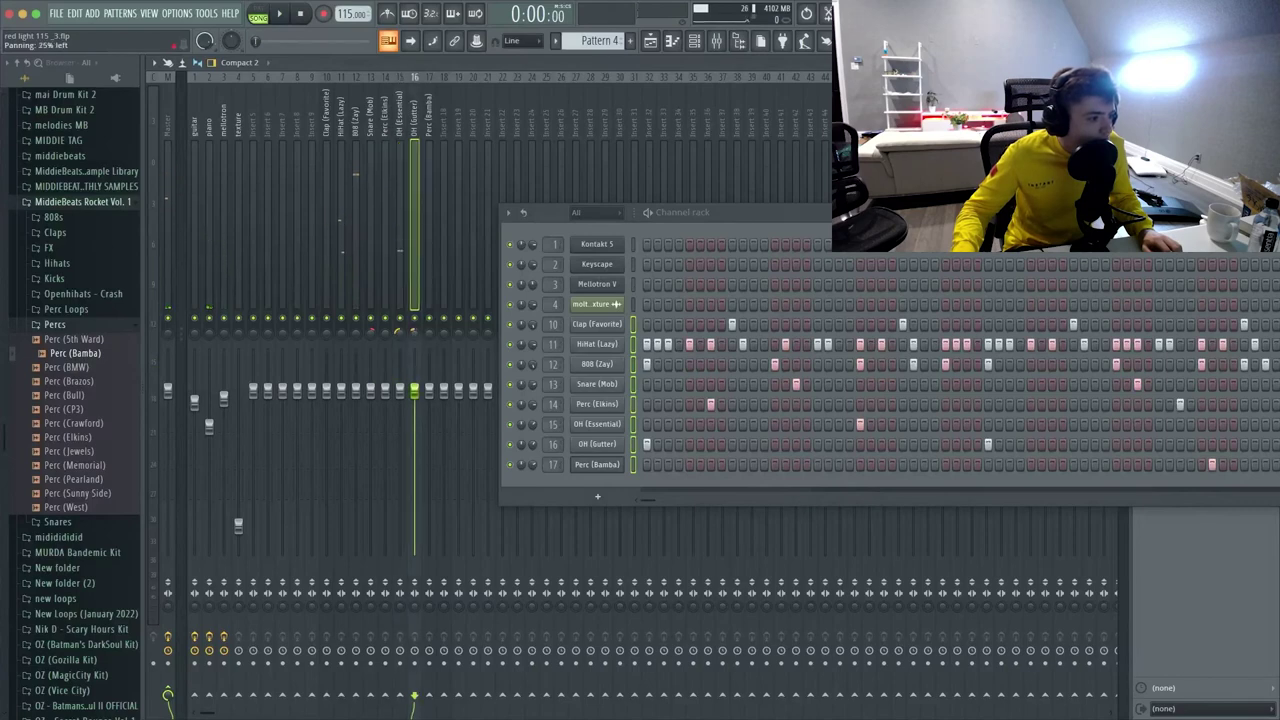
pyautogui.moveTo(402, 335); pyautogui.dragTo(402, 300)
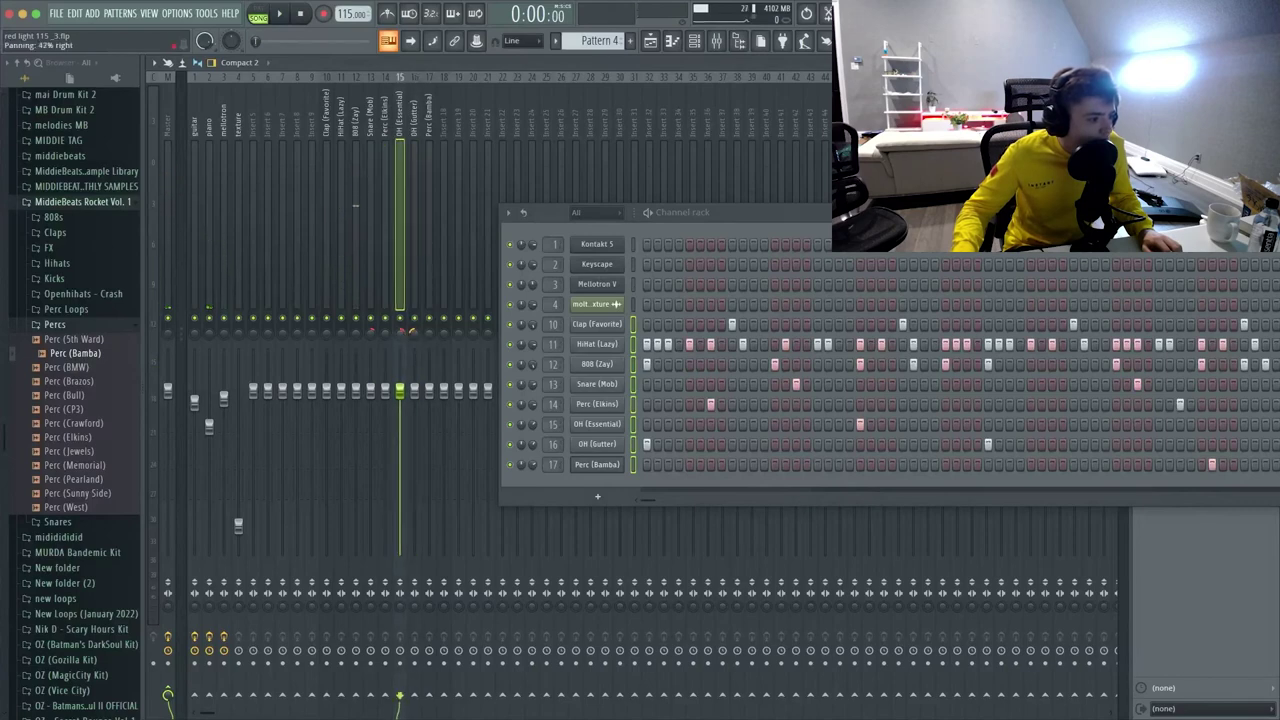
pyautogui.click(412, 330)
# - Lower the volumes of the OH (Essential) and OH (Gutter) mixer tracks, balancing them while the song plays
pyautogui.moveTo(399, 390); pyautogui.dragTo(414, 428)
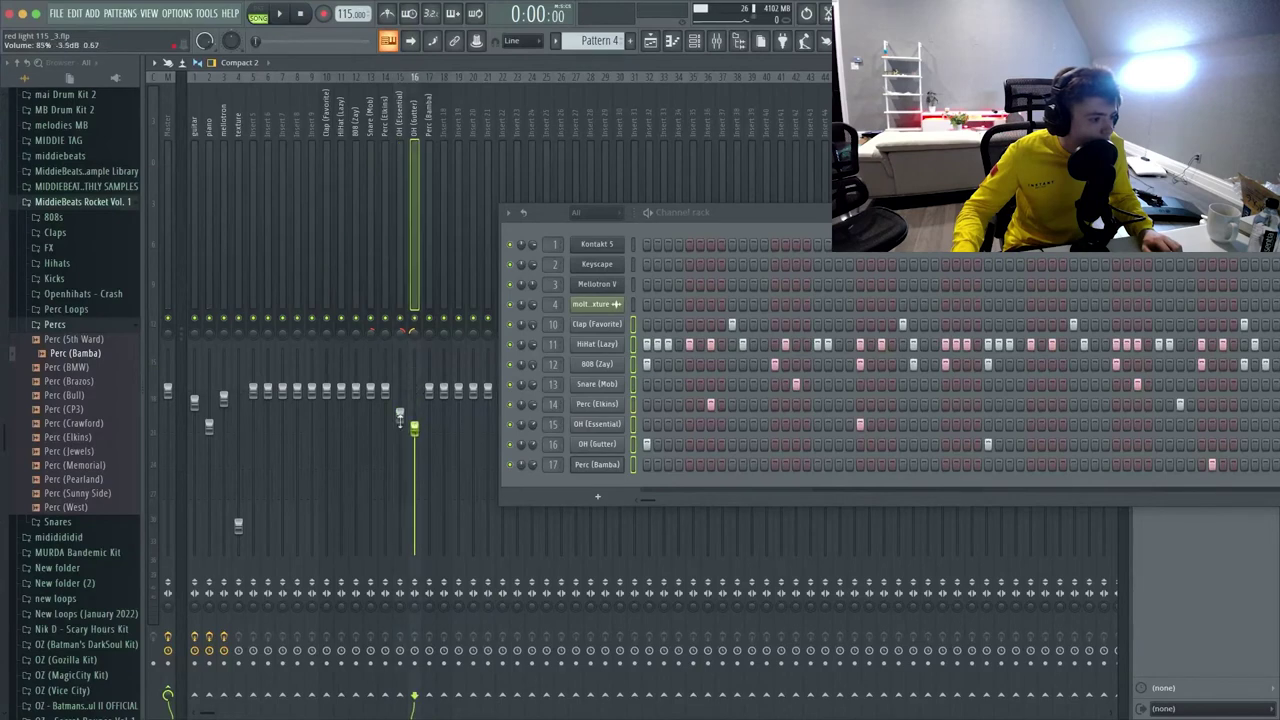
pyautogui.press('space')
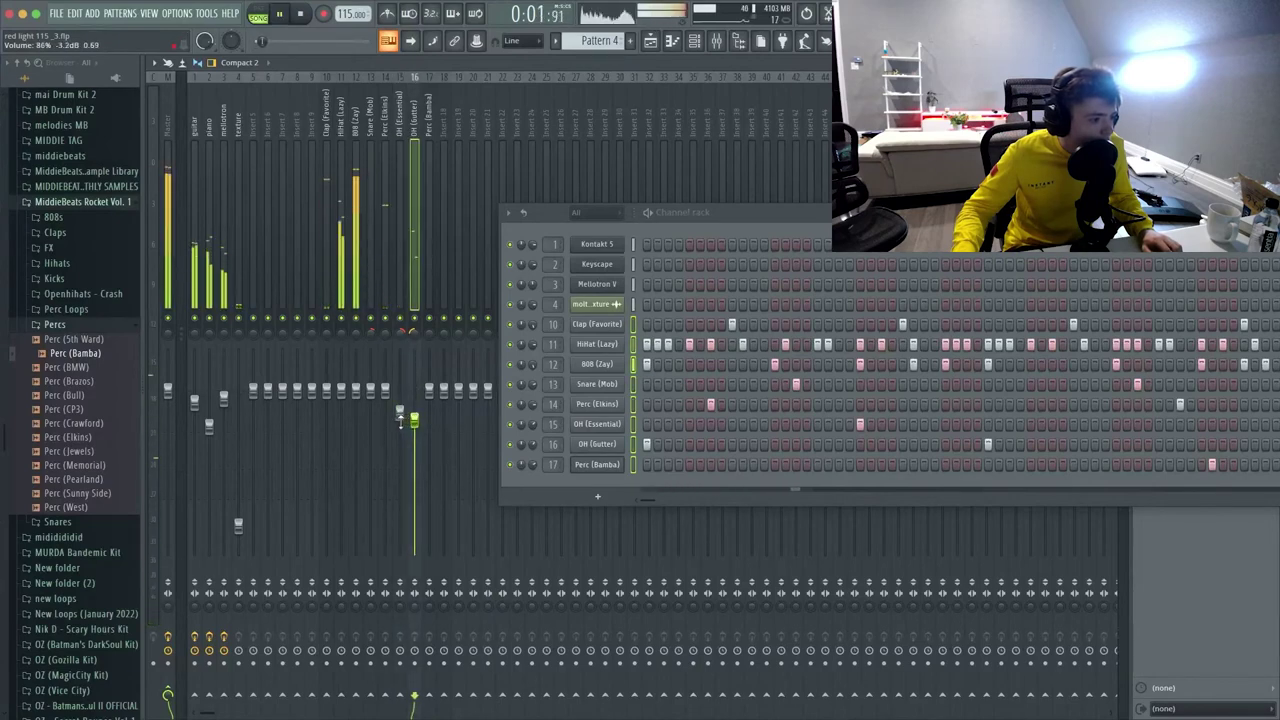
pyautogui.moveTo(414, 420); pyautogui.dragTo(399, 425)
# - Pan Perc (Elkins) right and Perc (Bamba) about 41% left, lower Perc (Elkins), set Snare (Mob) volume to 92%, and stop playback
pyautogui.click(385, 250)
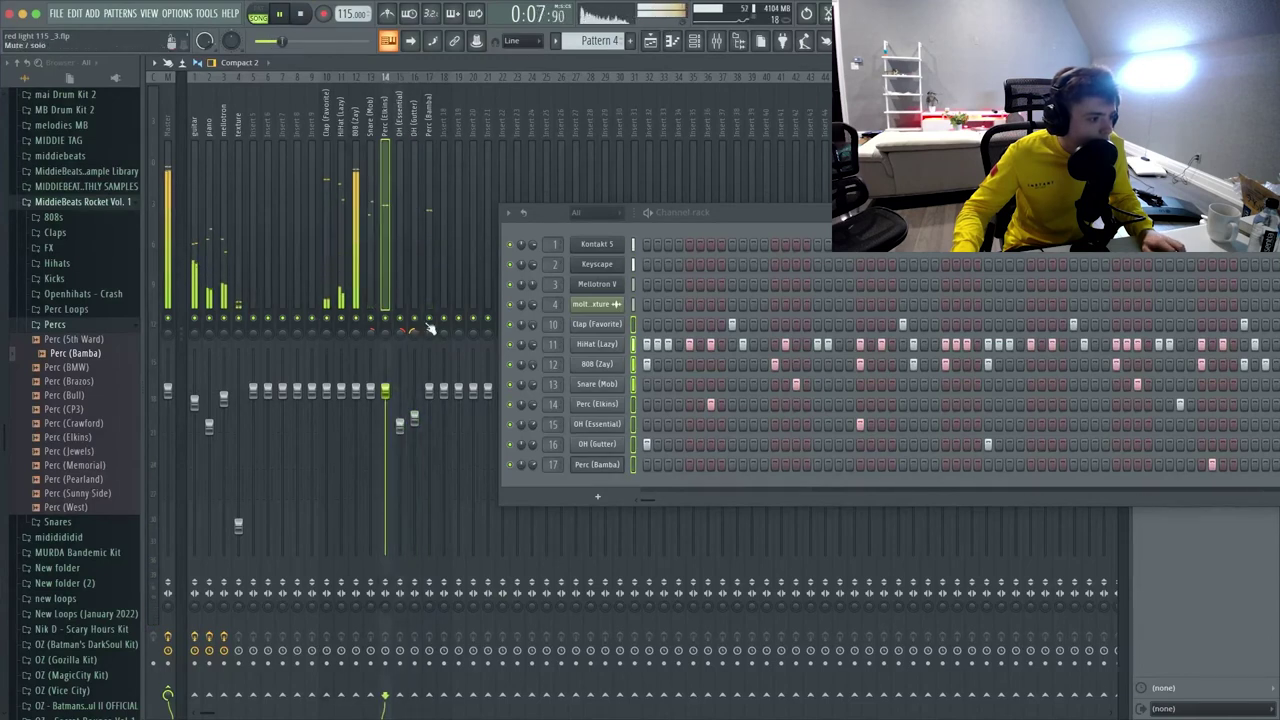
pyautogui.moveTo(428, 330); pyautogui.dragTo(429, 335)
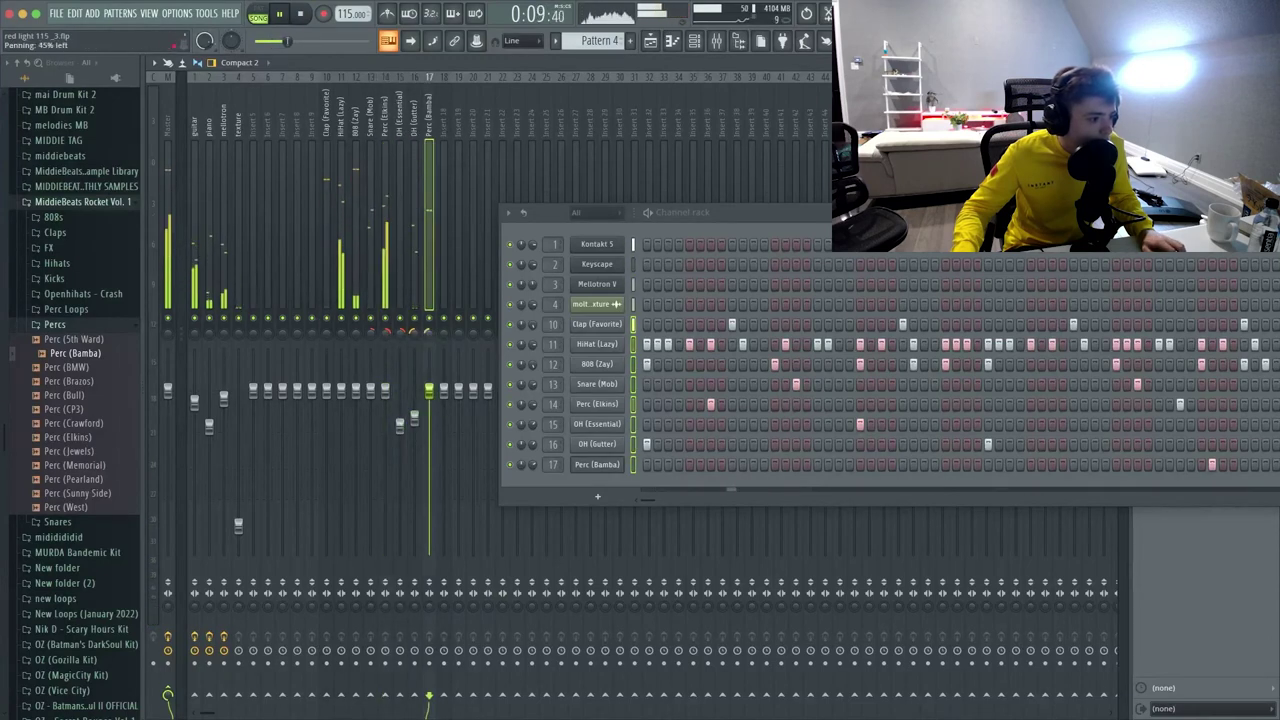
pyautogui.click(386, 332)
pyautogui.moveTo(428, 331); pyautogui.dragTo(427, 336)
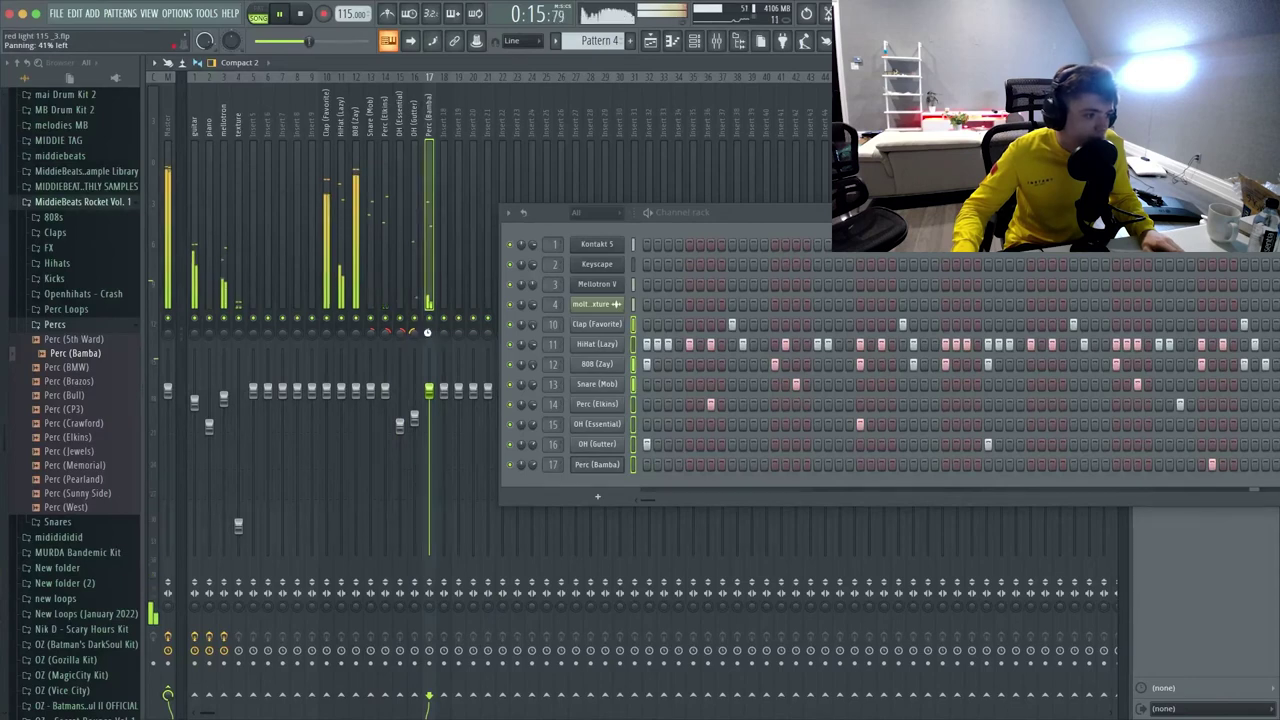
pyautogui.moveTo(385, 390)
pyautogui.mouseDown()
pyautogui.moveTo(385, 404)
pyautogui.moveTo(370, 403)
pyautogui.mouseUp()
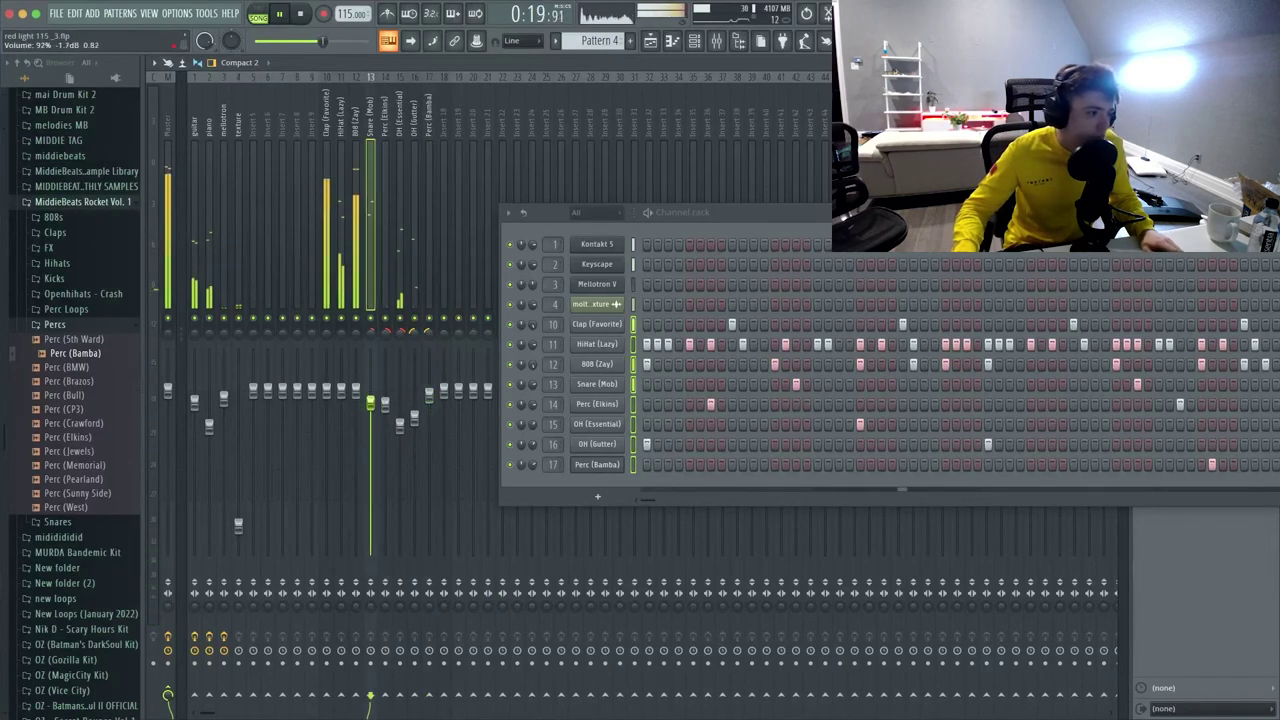
pyautogui.press('space')
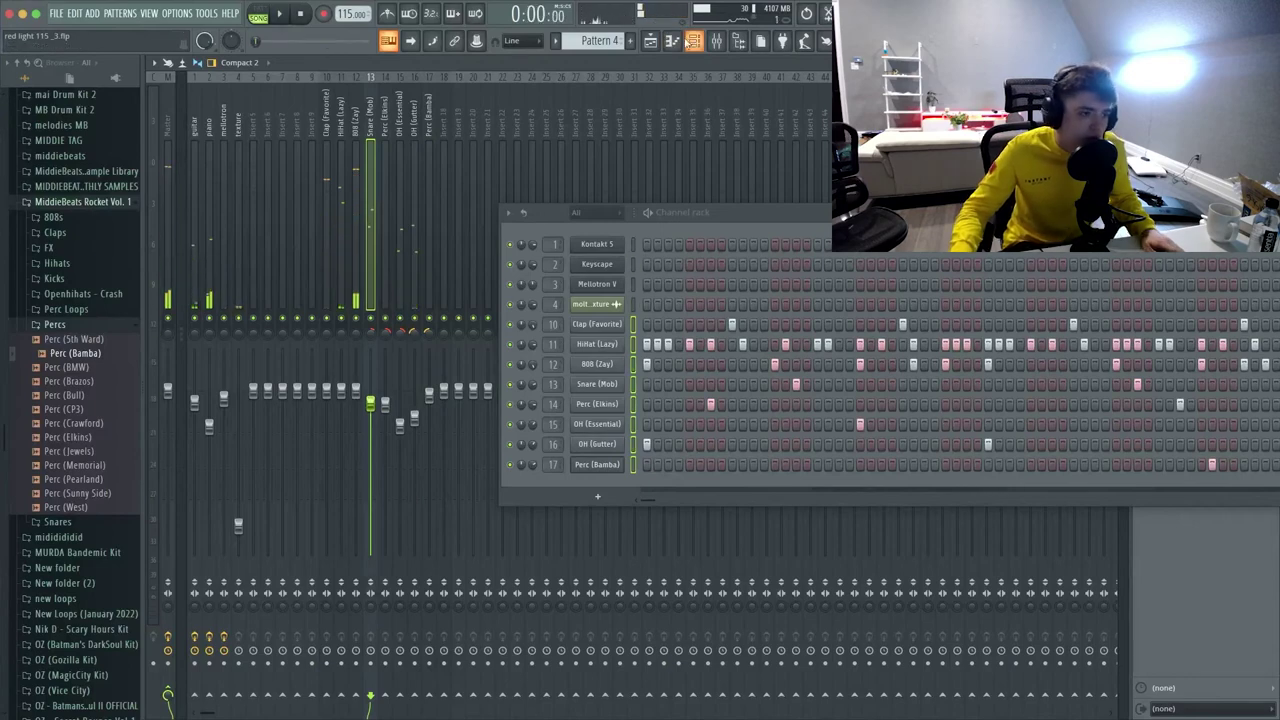
# - Delete the three Pattern 4 clips from playlist track 7 and split Pattern 4 by channel
pyautogui.press('F5')
pyautogui.moveTo(700, 212); pyautogui.dragTo(444, 218)
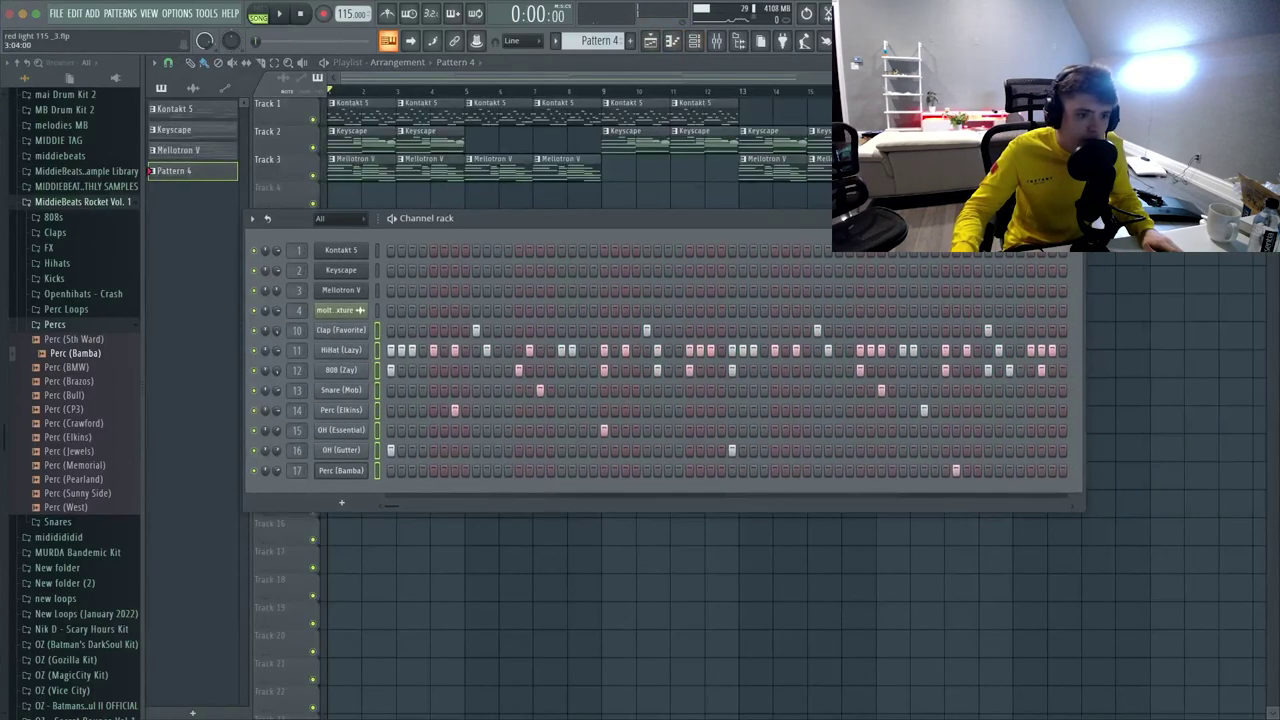
pyautogui.click(1073, 218)
pyautogui.rightClick(423, 285)
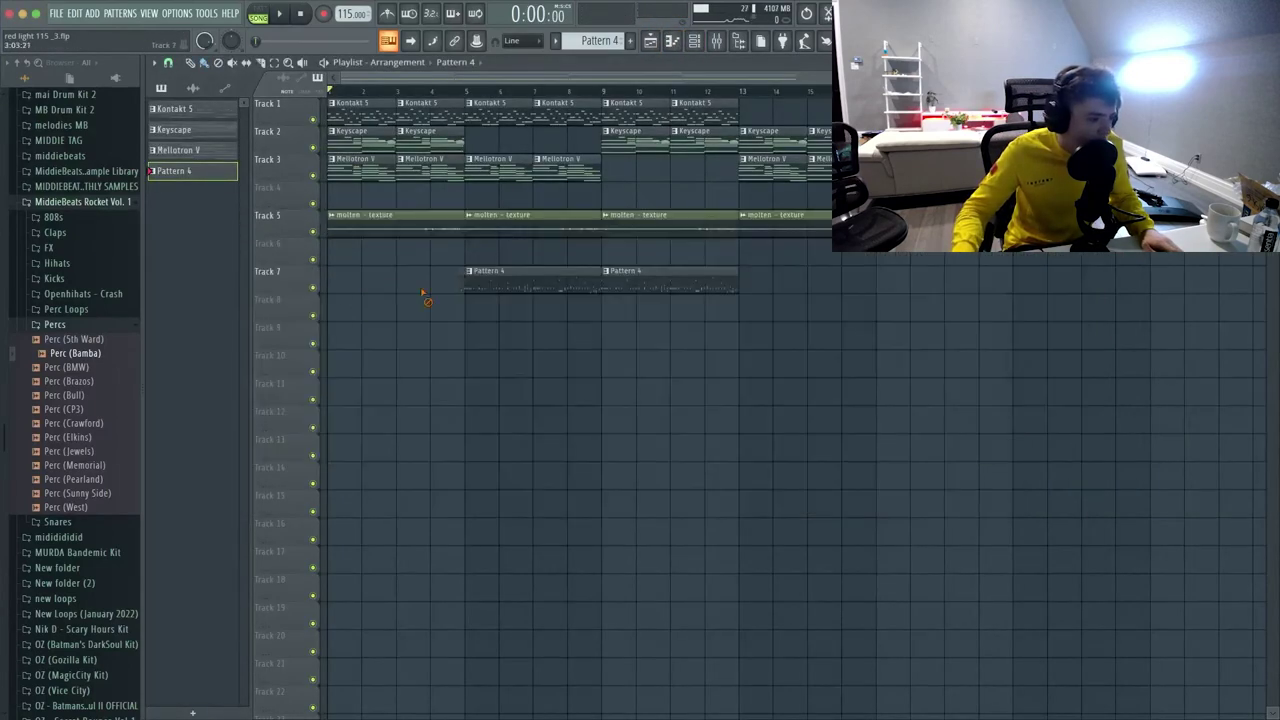
pyautogui.rightClick(530, 280)
pyautogui.rightClick(654, 270)
pyautogui.rightClick(170, 175)
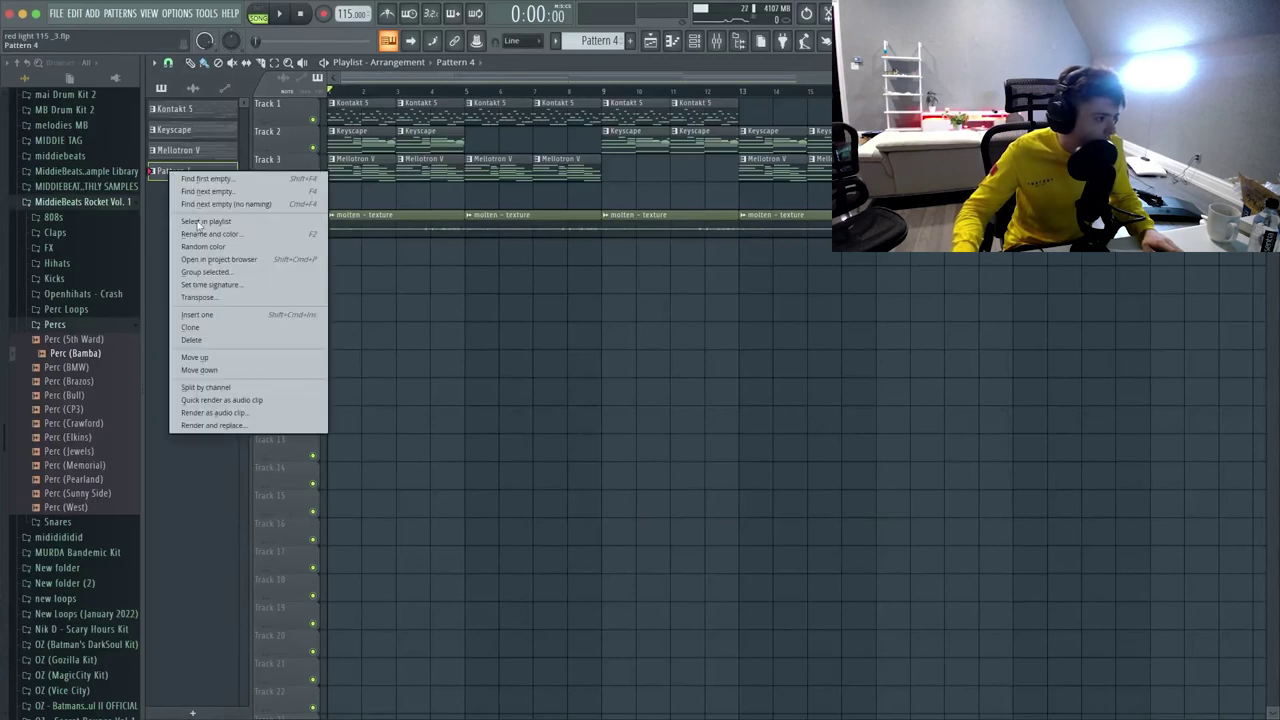
pyautogui.click(218, 388)
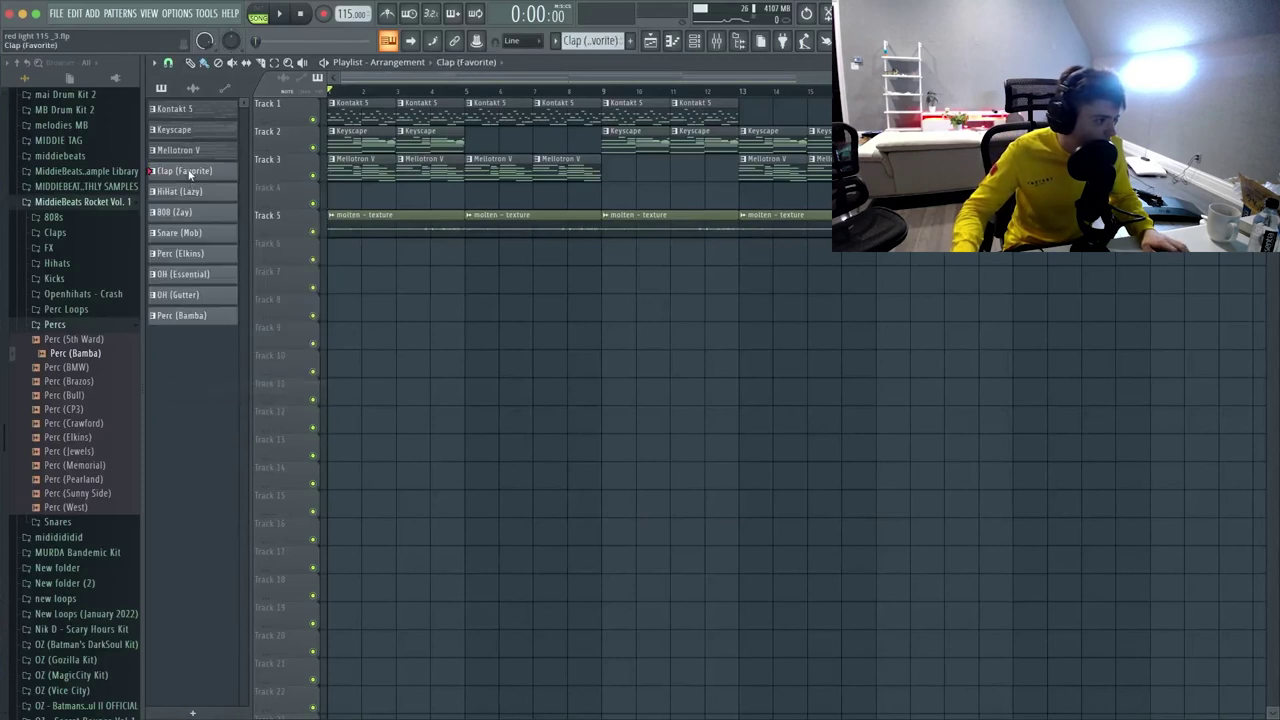
# - Place the eight split drum patterns at bar 1 on tracks 7 to 14 and extend the OH (Essential), OH (Gutter) and Snare (Mob) clips to four bars
pyautogui.keyDown('shift'); pyautogui.click(201, 311); pyautogui.keyUp('shift')
pyautogui.moveTo(195, 177); pyautogui.dragTo(346, 291)
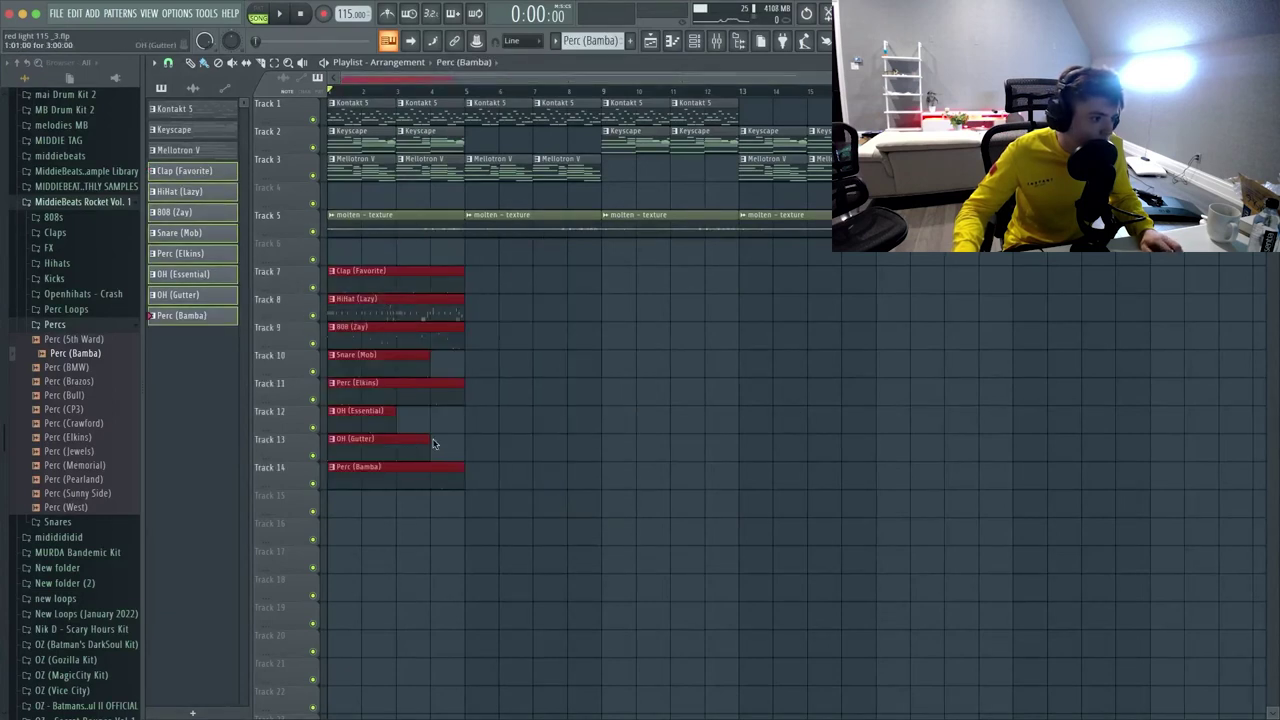
pyautogui.moveTo(394, 419); pyautogui.dragTo(464, 420)
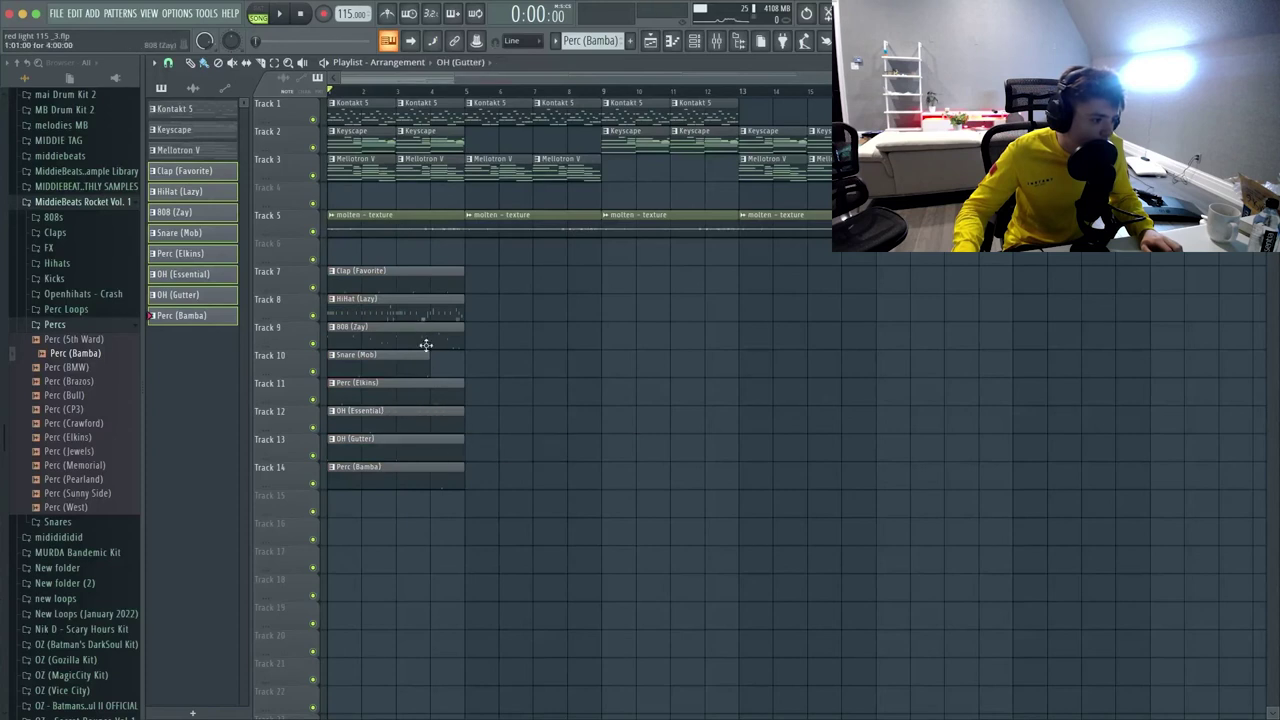
pyautogui.moveTo(426, 345); pyautogui.dragTo(463, 352)
# - Duplicate all drum clips on tracks 7 to 14 seven times along the playlist
pyautogui.moveTo(515, 544); pyautogui.dragTo(391, 271)
pyautogui.hotkey('ctrl', 'b')
pyautogui.hotkey('ctrl', 'b')
pyautogui.hotkey('ctrl', 'b')
pyautogui.hotkey('ctrl', 'b')
pyautogui.hotkey('ctrl', 'b')
pyautogui.hotkey('ctrl', 'b')
pyautogui.hotkey('ctrl', 'b')
pyautogui.hscroll(3, 466, 120)
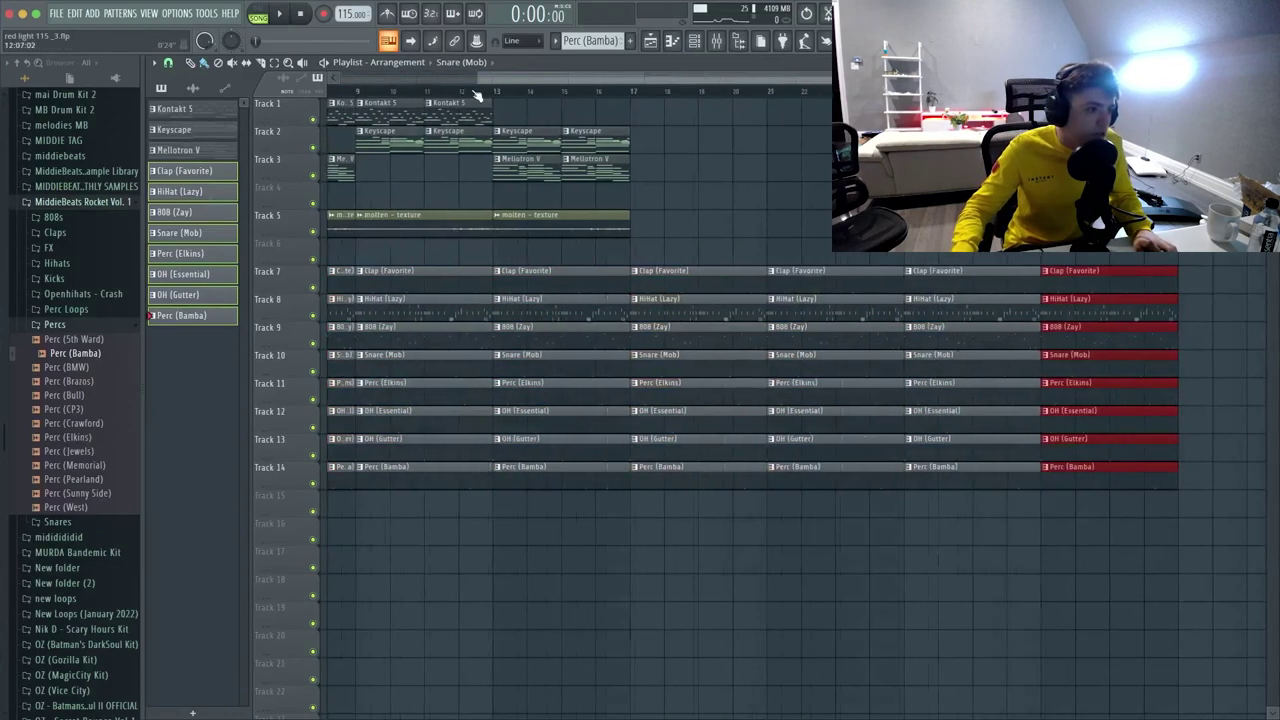
# - Delete the drum clips in the first eight bars and collapse the Percs and MiddieBeats Rocket Vol. 1 folders
pyautogui.scroll(-3, 477, 94)
pyautogui.press('Delete')
pyautogui.moveTo(411, 528); pyautogui.dragTo(417, 293)
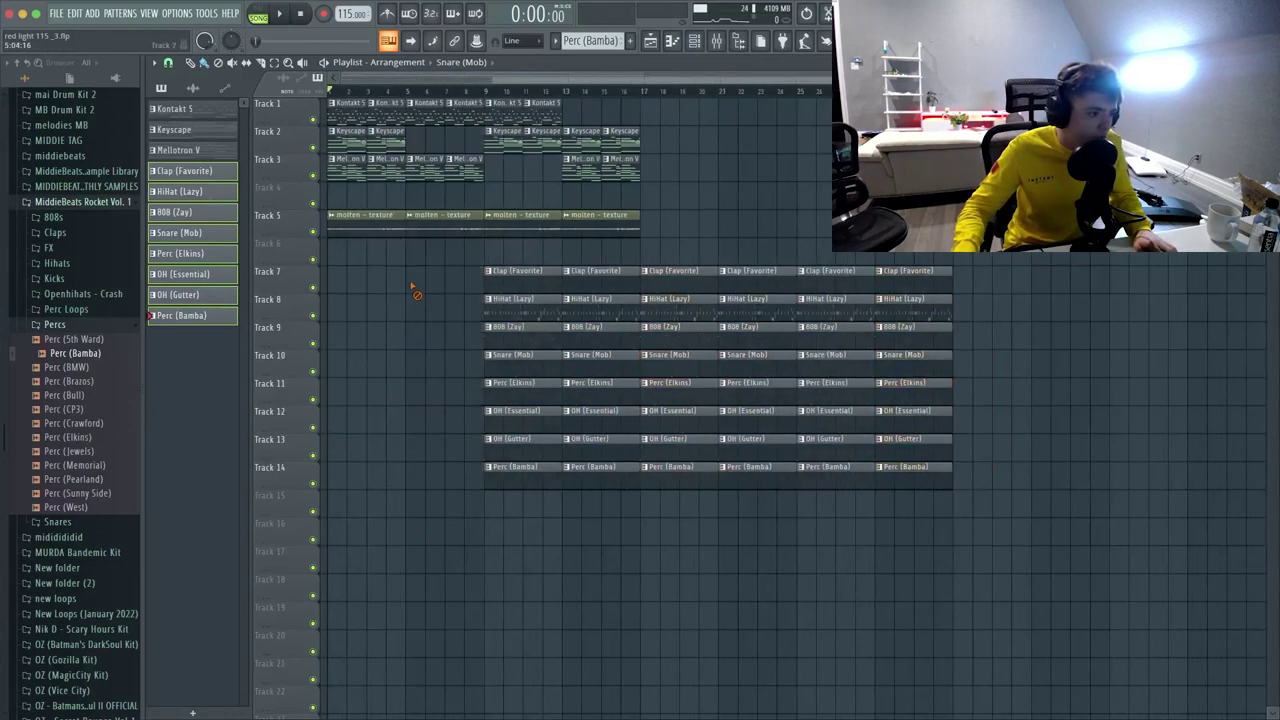
pyautogui.click(55, 326)
pyautogui.click(80, 203)
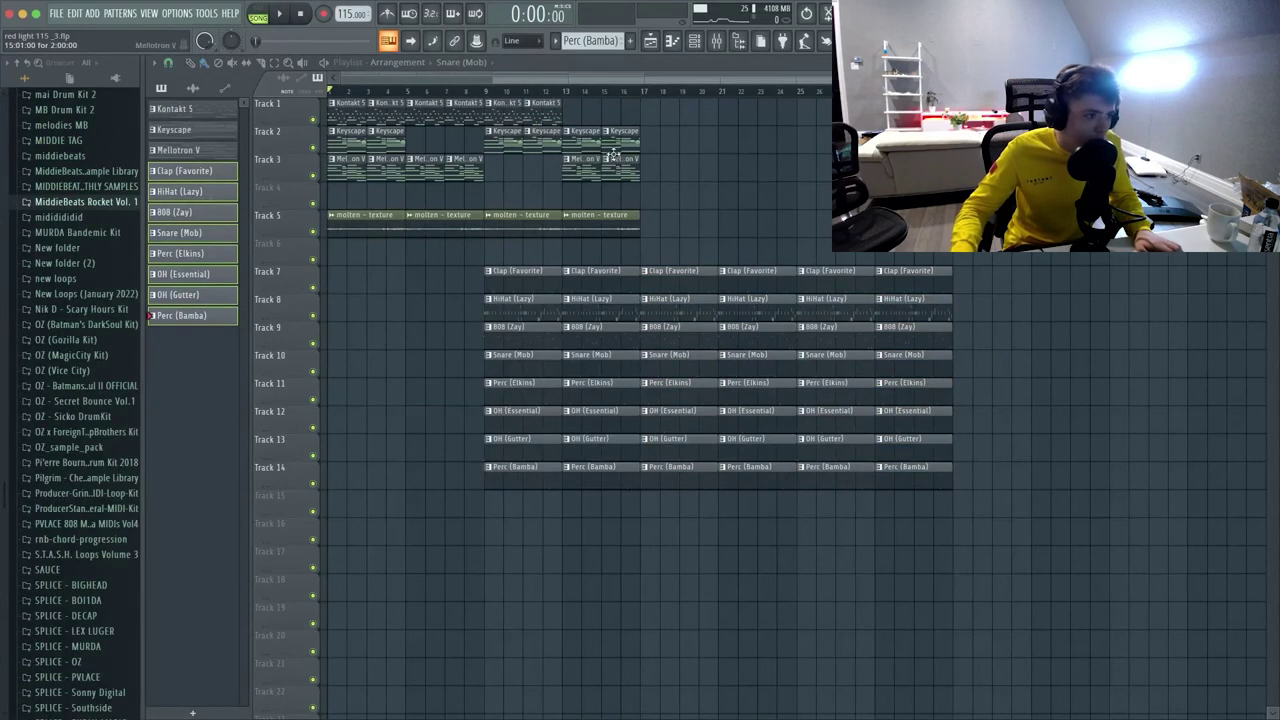
# - Delete the last four-bar column of drum clips and move the remaining drum clips to start at bar 5
pyautogui.moveTo(960, 500)
pyautogui.mouseDown()
pyautogui.moveTo(931, 383)
pyautogui.moveTo(910, 368)
pyautogui.mouseUp()
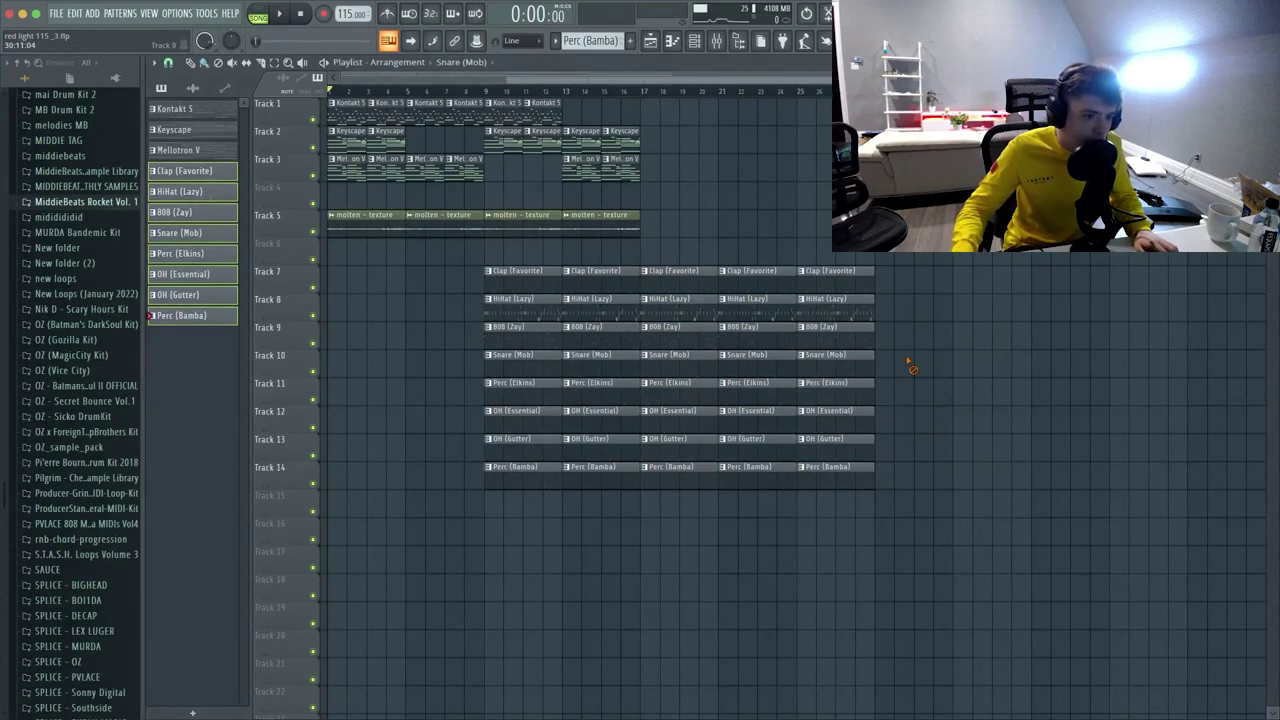
pyautogui.moveTo(937, 514); pyautogui.dragTo(465, 282)
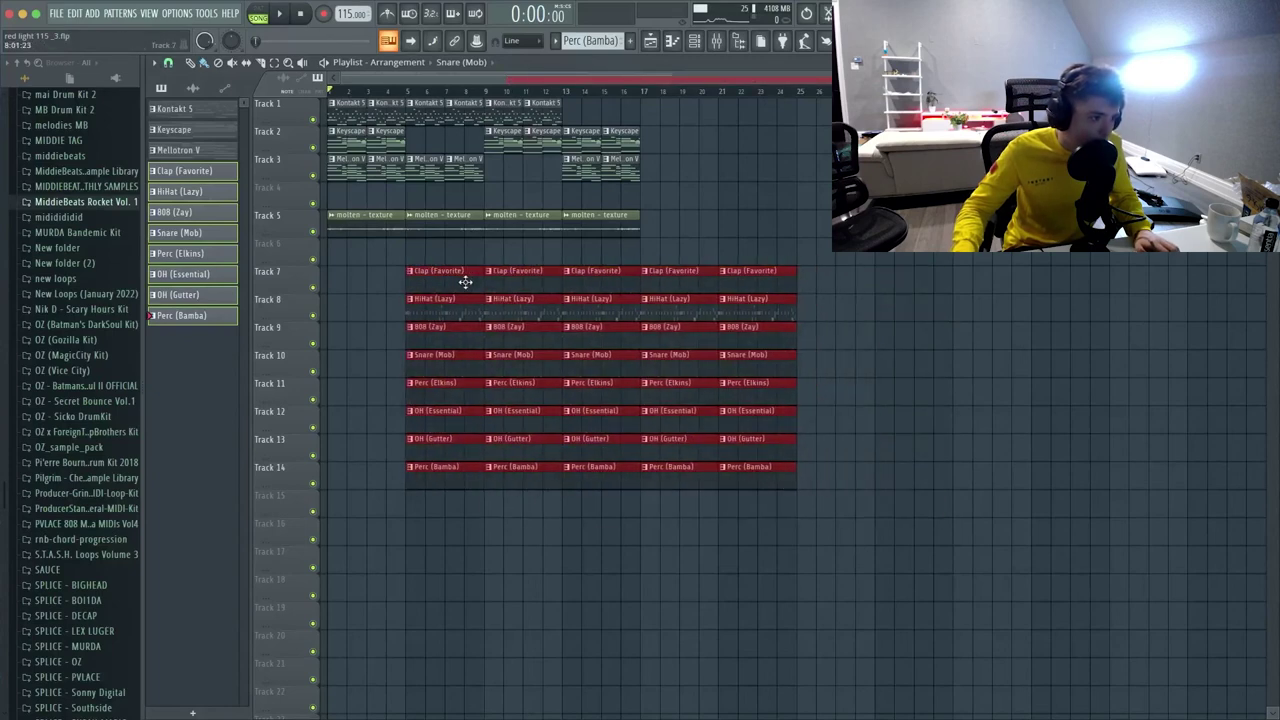
pyautogui.scroll(1, 481, 92)
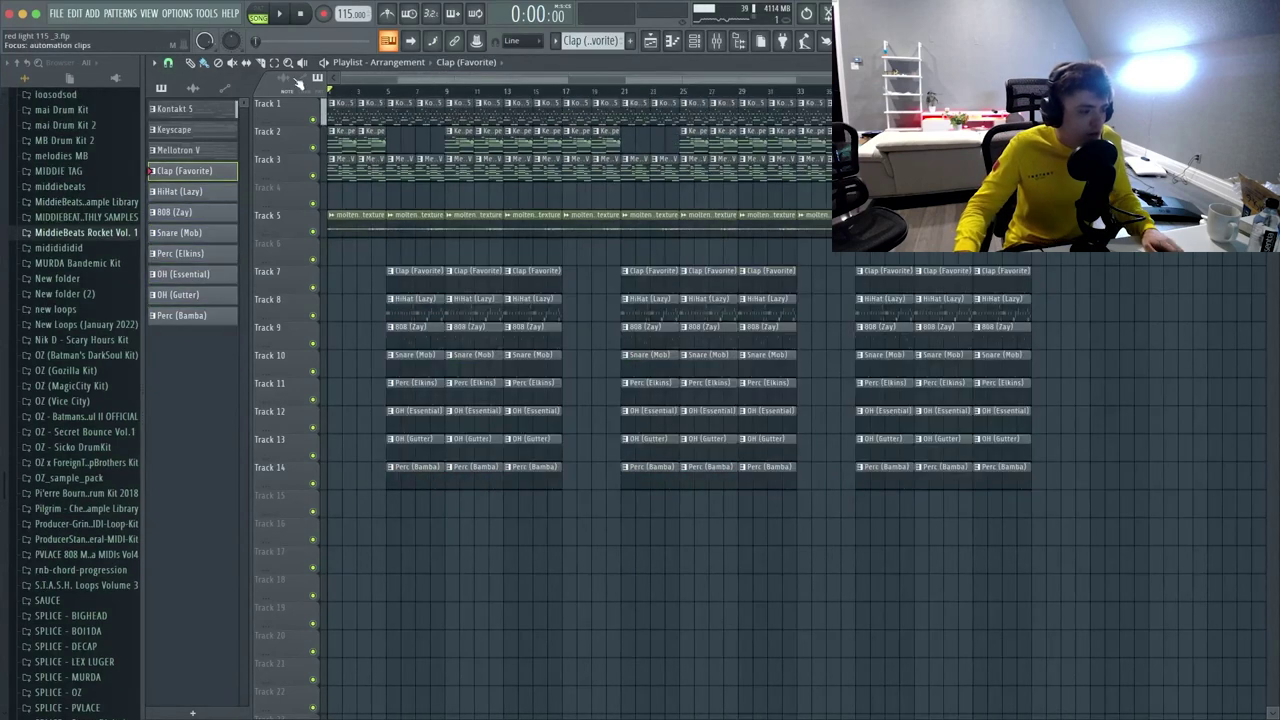
# - Open the Transition FX's folder of the Cxdy - Spa… (Drum Kit) inside the Cxdy community kit's DRUMS folder
pyautogui.scroll(3, 100, 248)
pyautogui.scroll(10, 100, 248)
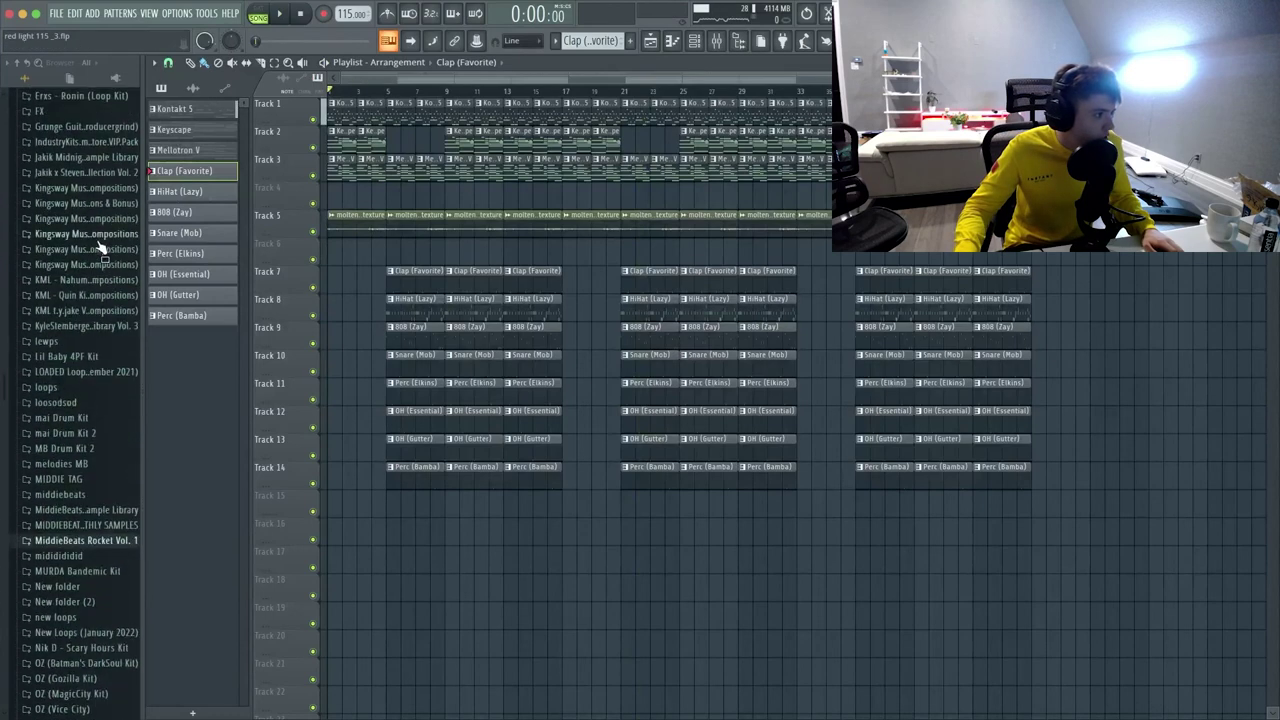
pyautogui.click(80, 301)
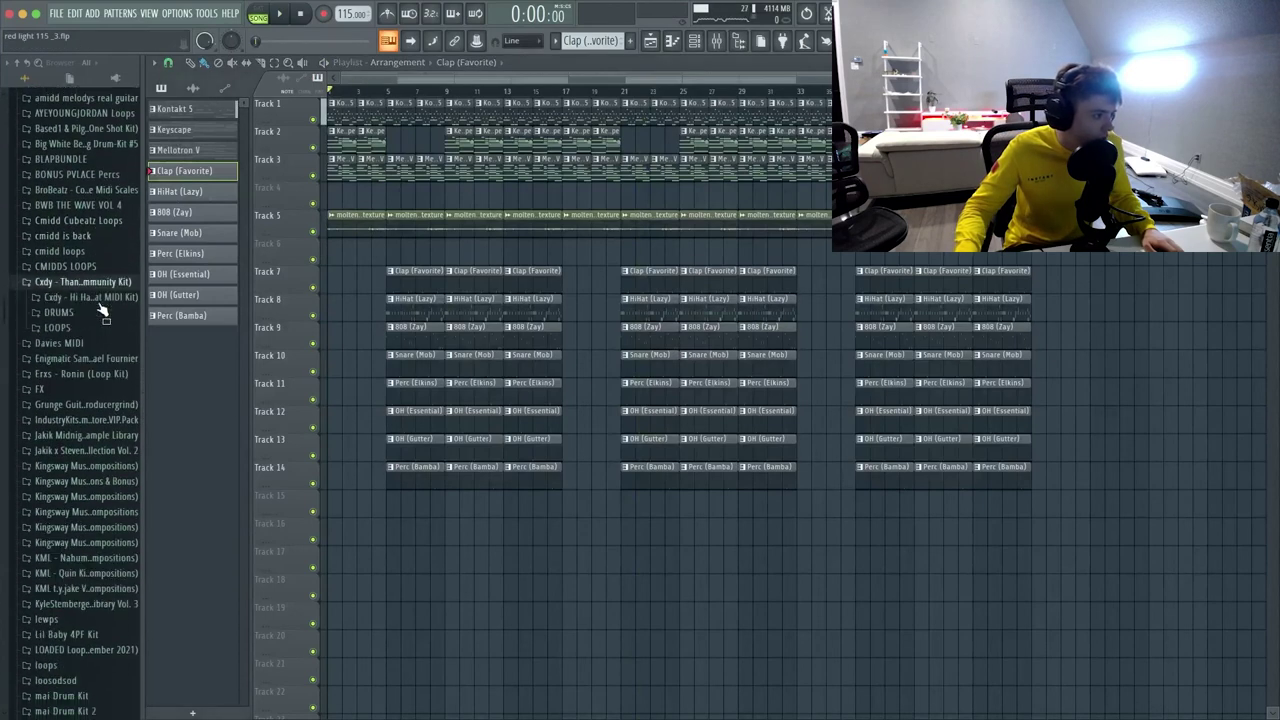
pyautogui.scroll(-5, 80, 310)
pyautogui.scroll(3, 82, 300)
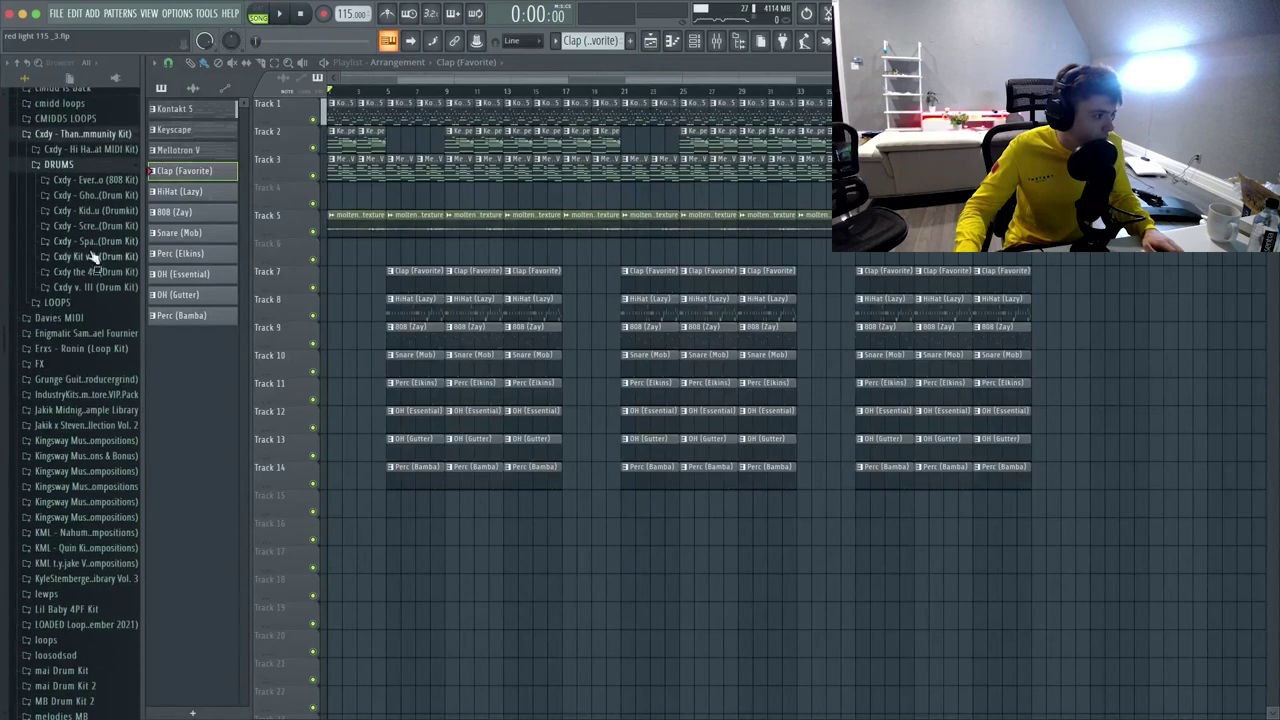
pyautogui.click(97, 242)
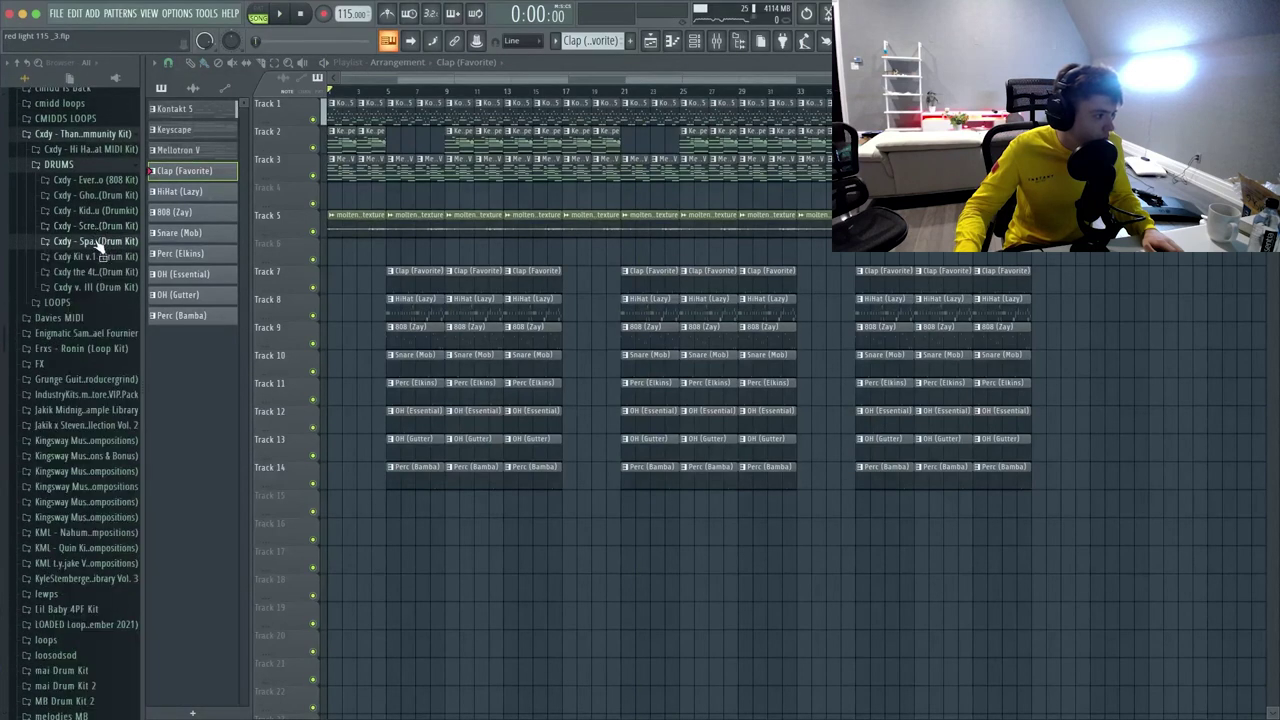
pyautogui.scroll(-1, 95, 251)
pyautogui.click(90, 397)
pyautogui.scroll(-3, 90, 397)
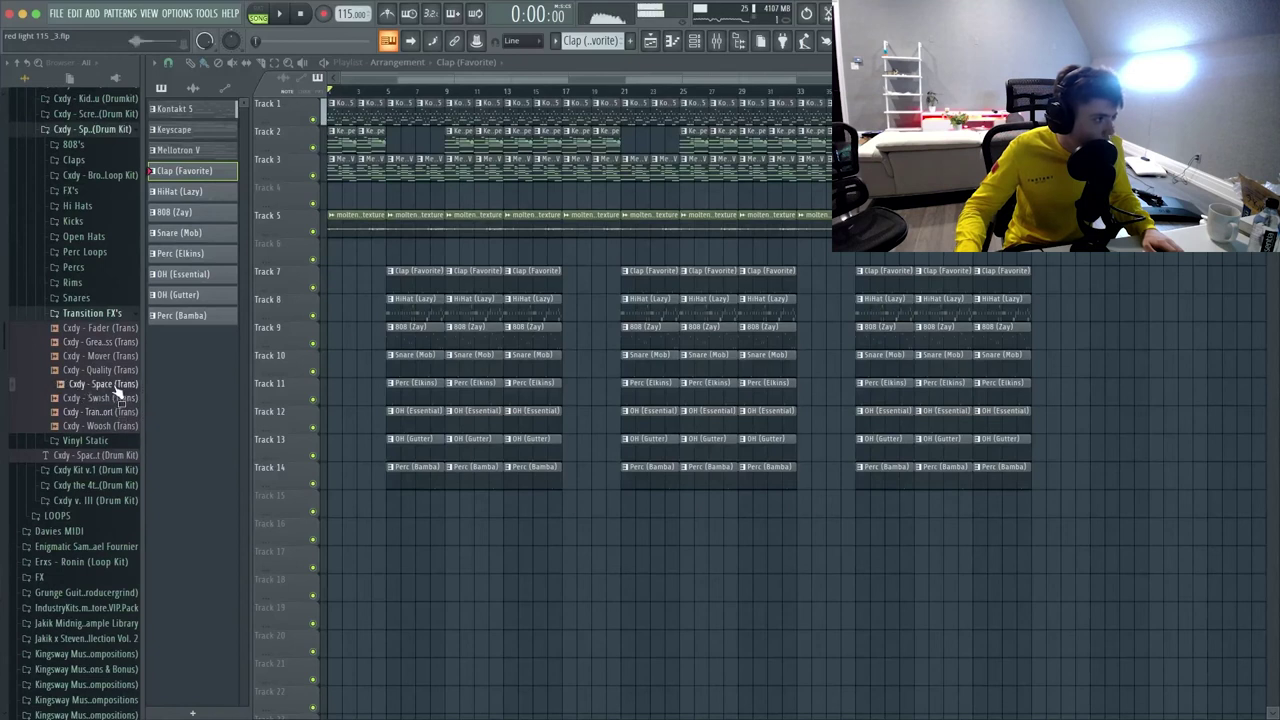
# - Preview Cxdy - Space (Trans), then place Cxdy - Swish (Trans) on track 15 with its swell peaking at the drum entrance at bar 5
pyautogui.click(110, 386)
pyautogui.moveTo(110, 397); pyautogui.dragTo(389, 514)
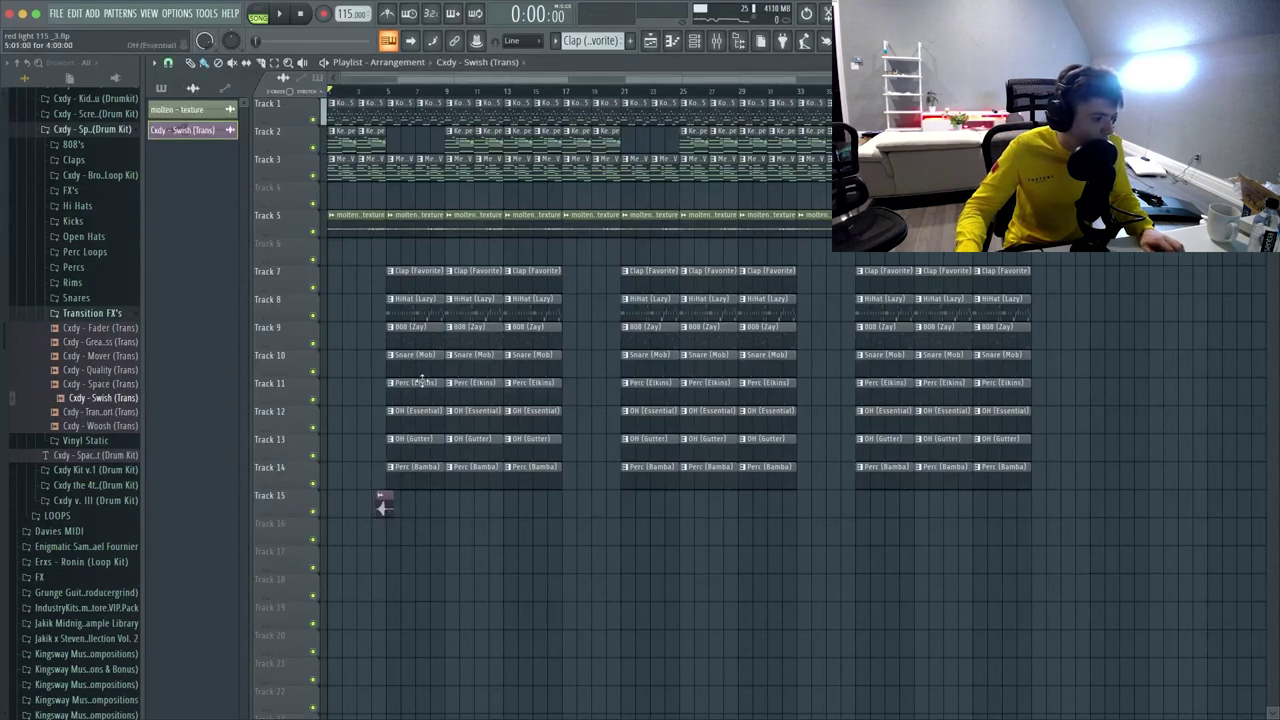
pyautogui.scroll(8, 381, 505)
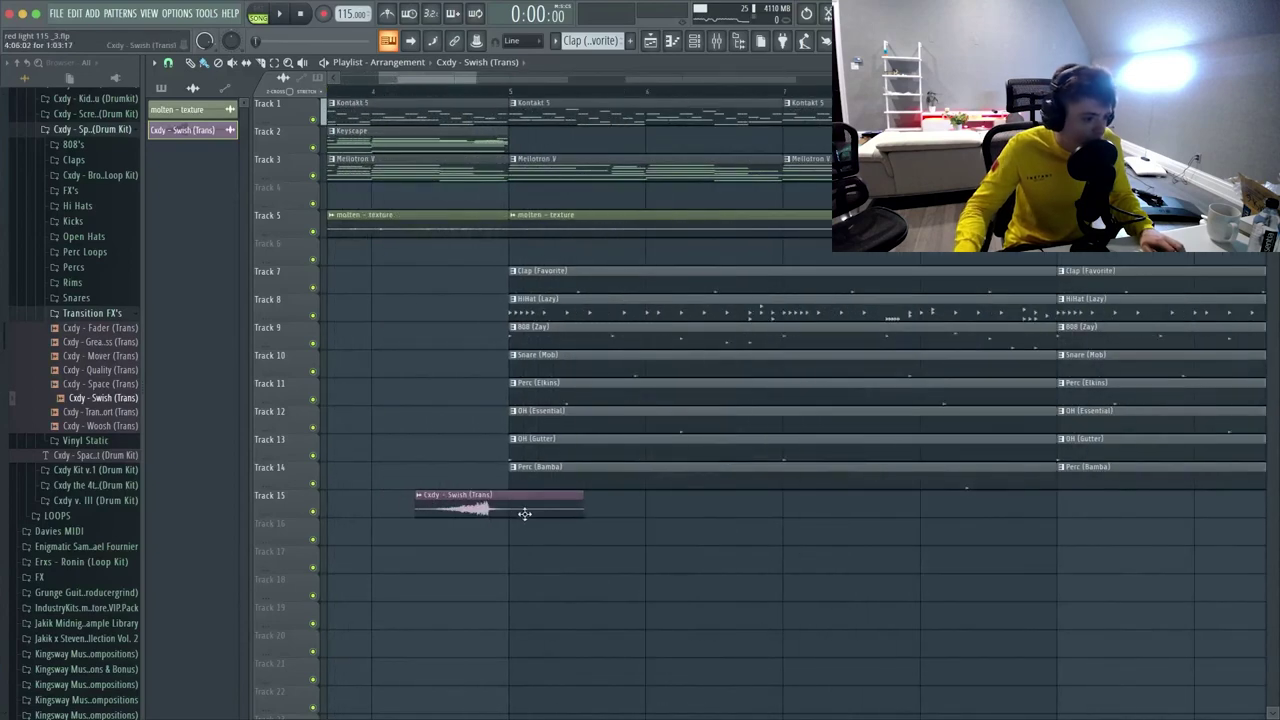
pyautogui.moveTo(524, 514); pyautogui.dragTo(545, 516)
# - Lower the Cxdy - Swish (Trans) channel volume to about 30% while playing the song, and save the project
pyautogui.doubleClick(541, 509)
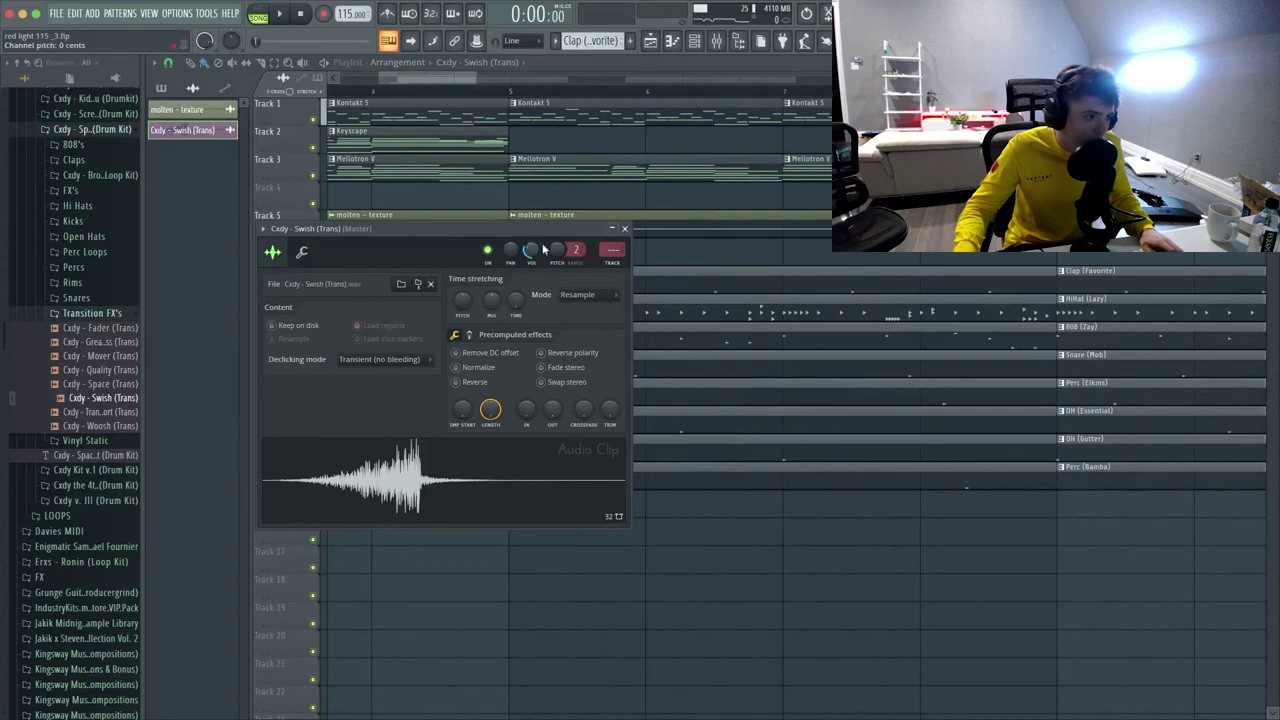
pyautogui.press('Escape')
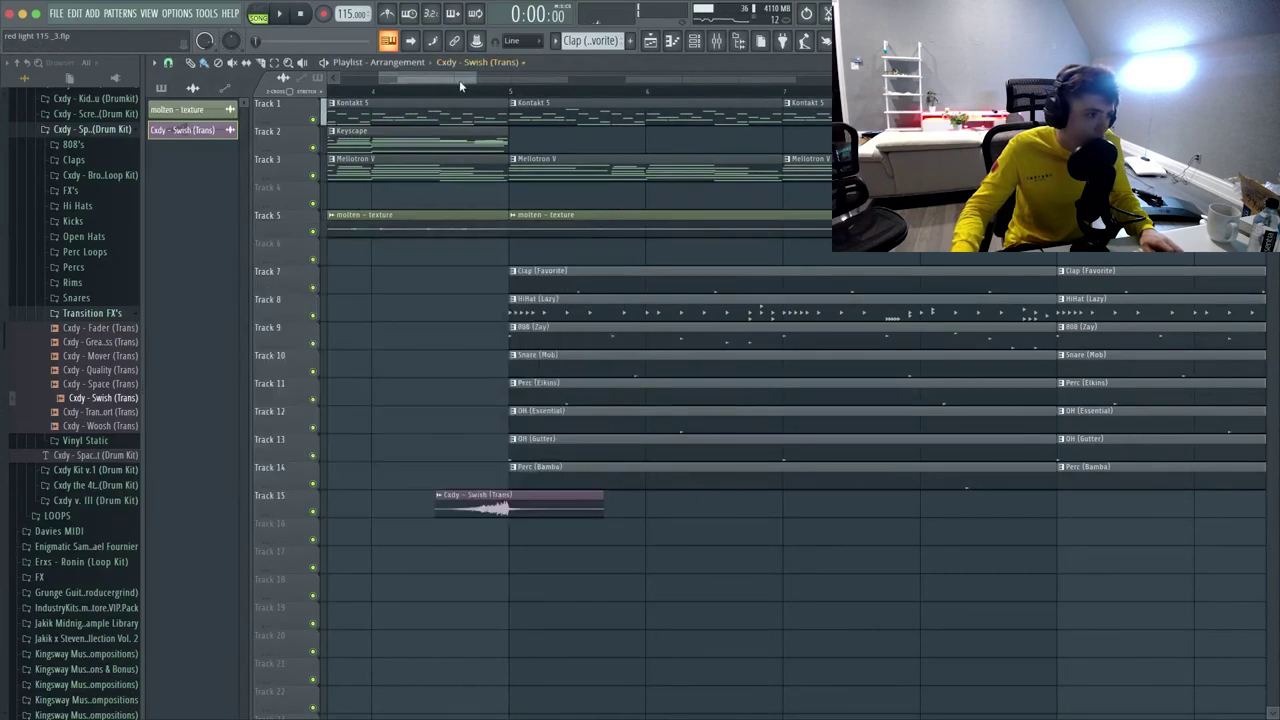
pyautogui.scroll(-5, 463, 88)
pyautogui.press('space')
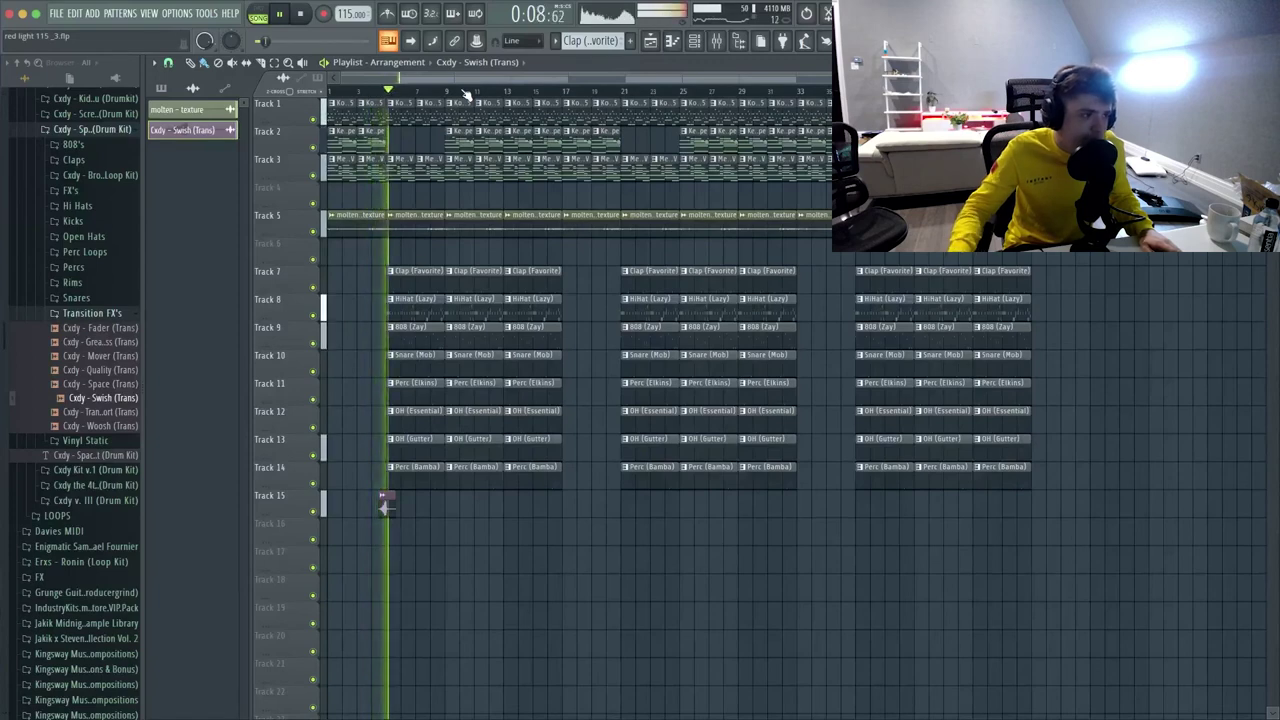
pyautogui.doubleClick(386, 504)
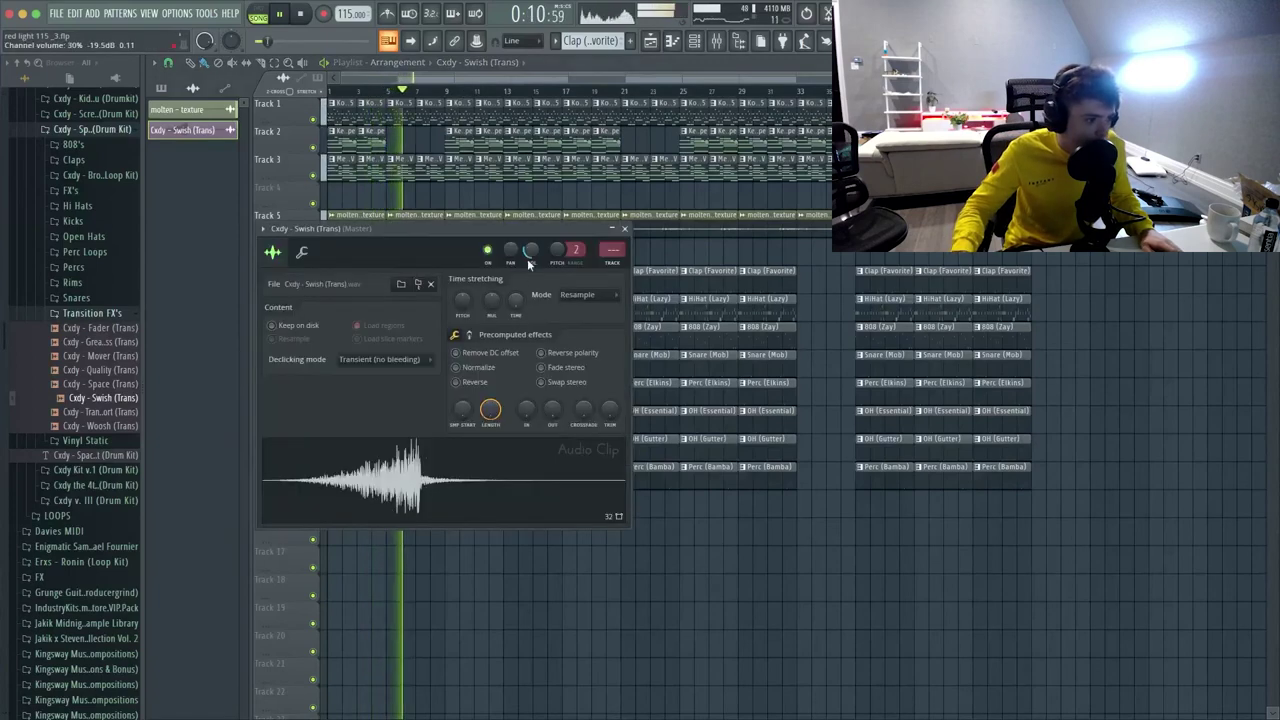
pyautogui.click(624, 229)
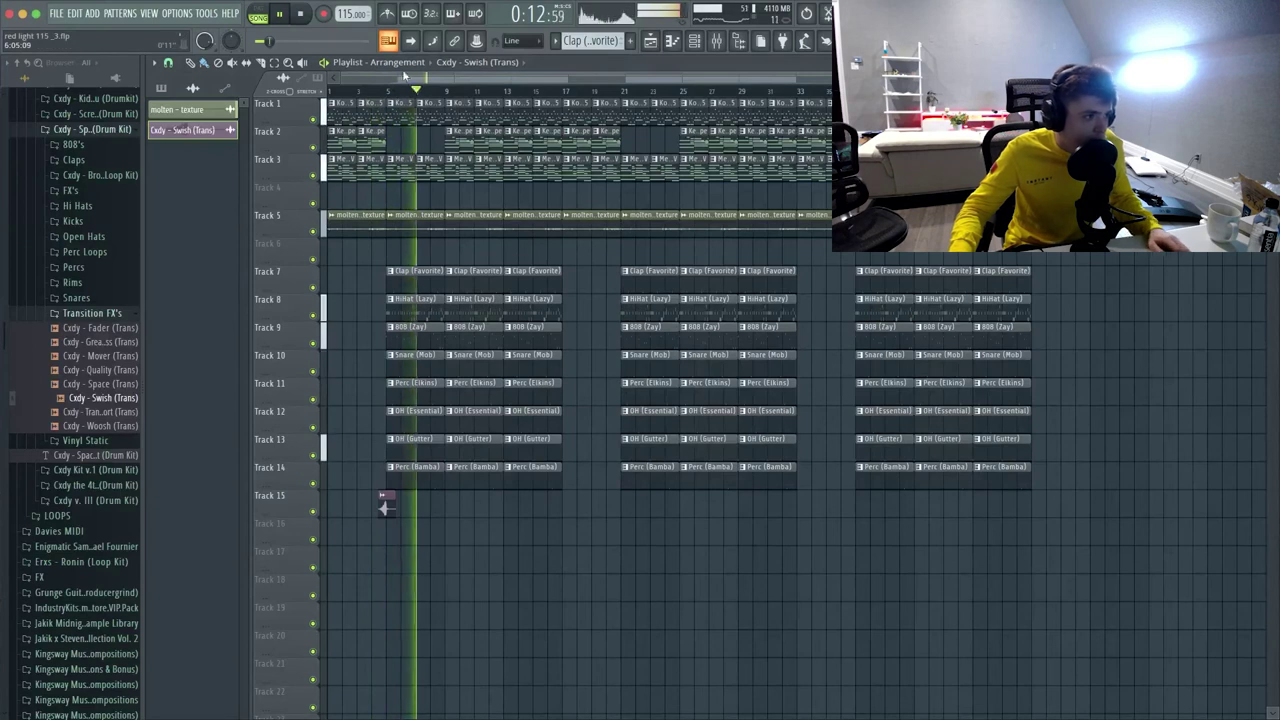
pyautogui.hotkey('ctrl', 's')
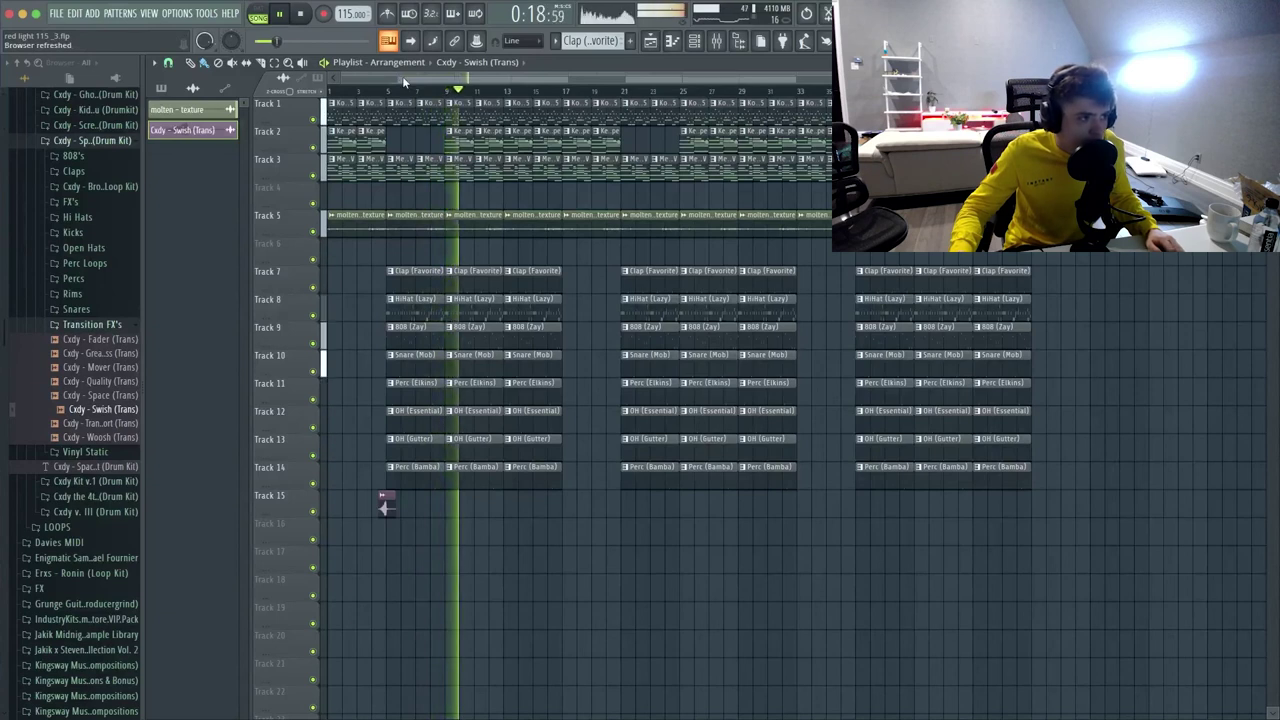
pyautogui.press('space')
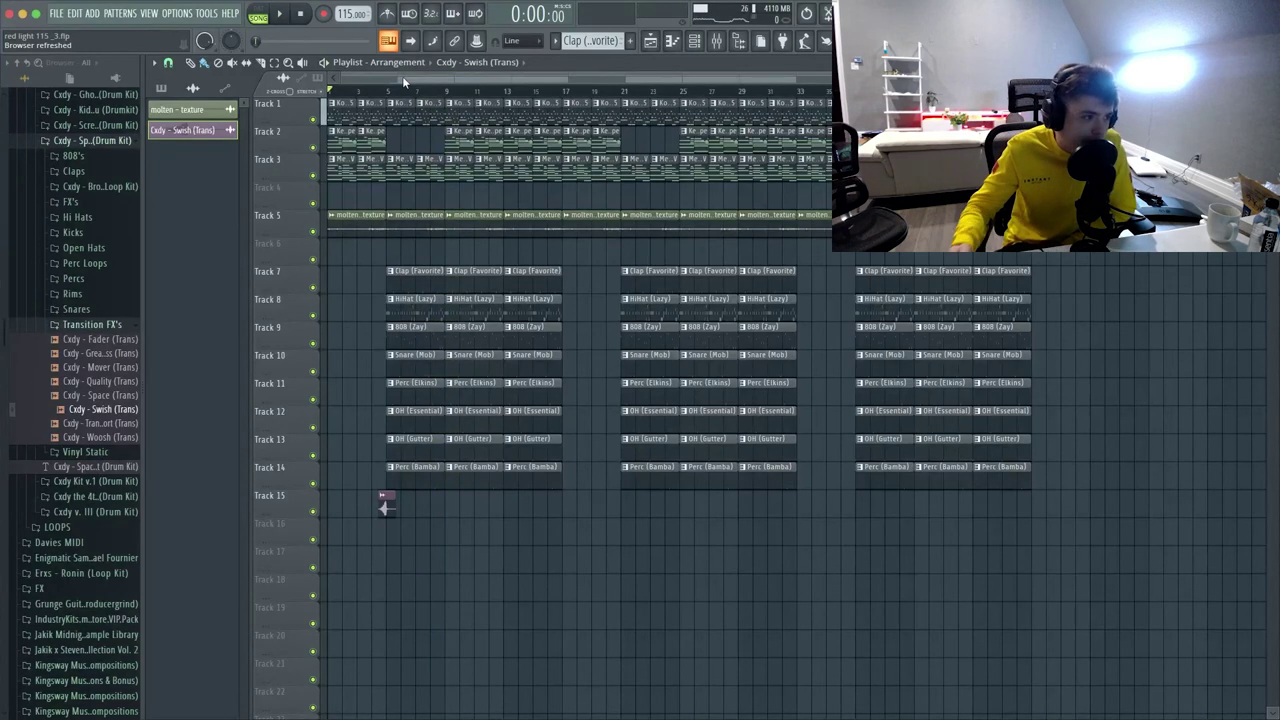
# - Collapse the Cxdy - Spa… (Drum Kit) folder in the browser
pyautogui.scroll(-1, 397, 93)
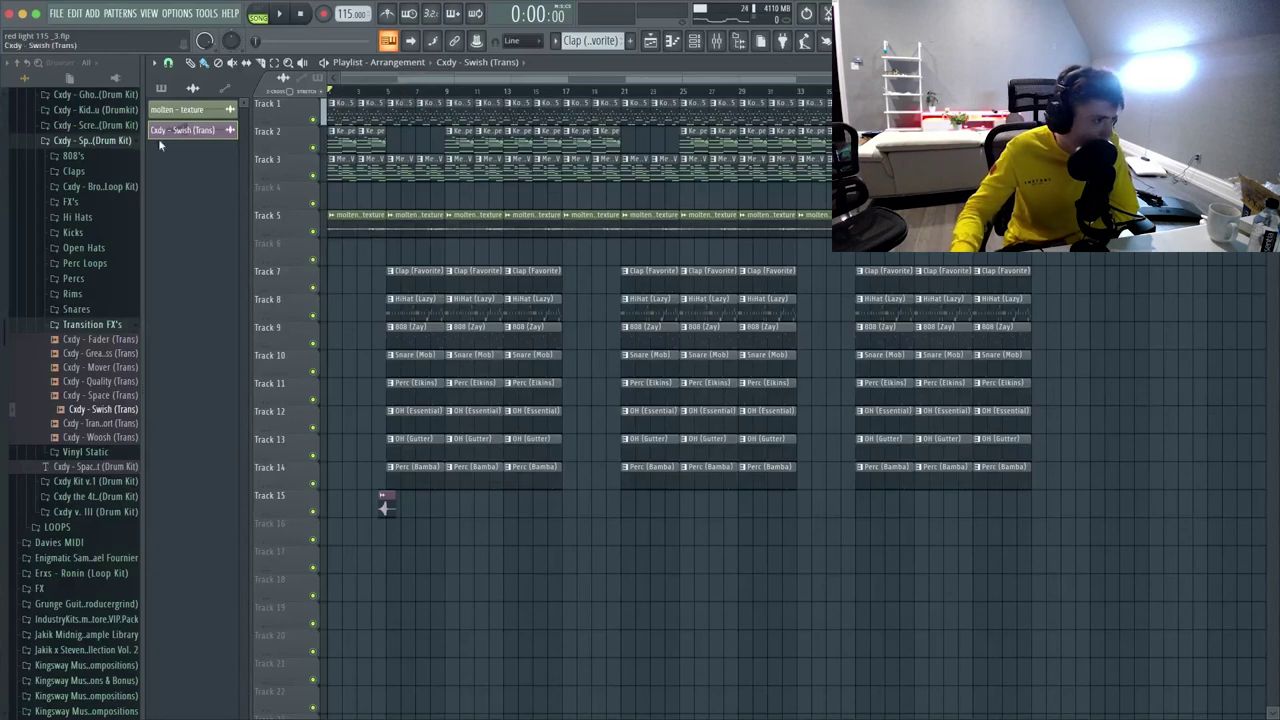
pyautogui.click(115, 140)
pyautogui.scroll(1, 118, 148)
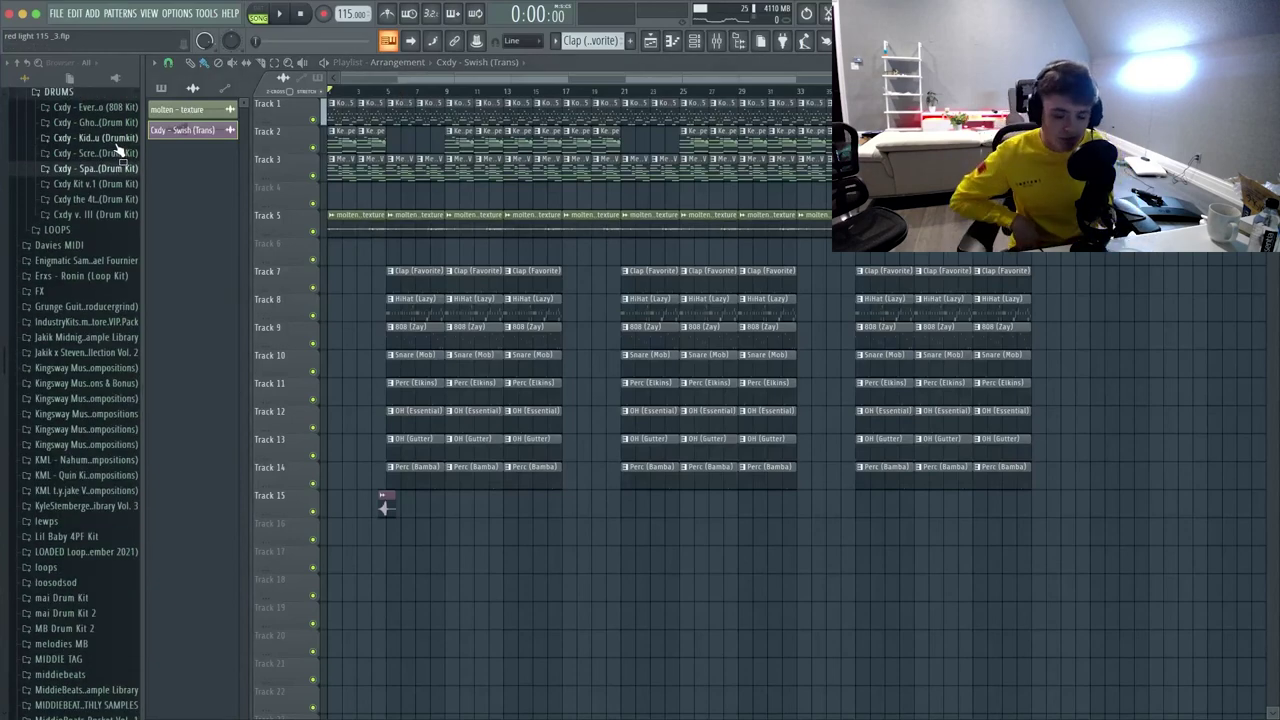